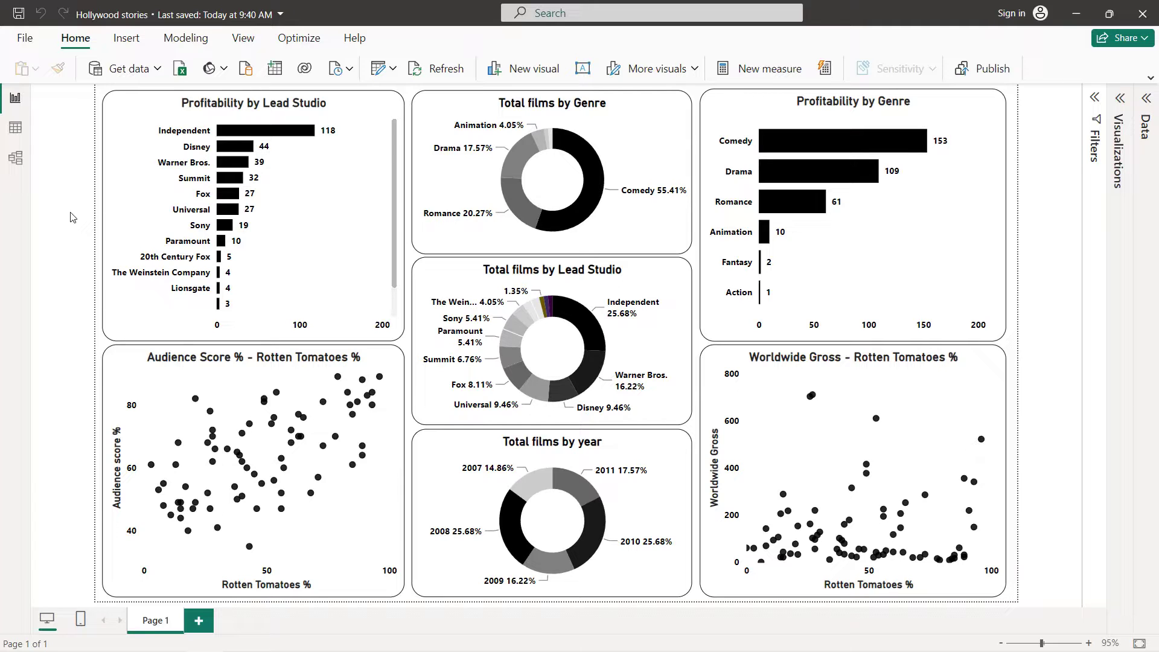
- Switch to the browser and examine the Kaggle dataset Hollywood Most Profitable Stories, including its description and all columns of the CSV preview
key("alt+Tab")
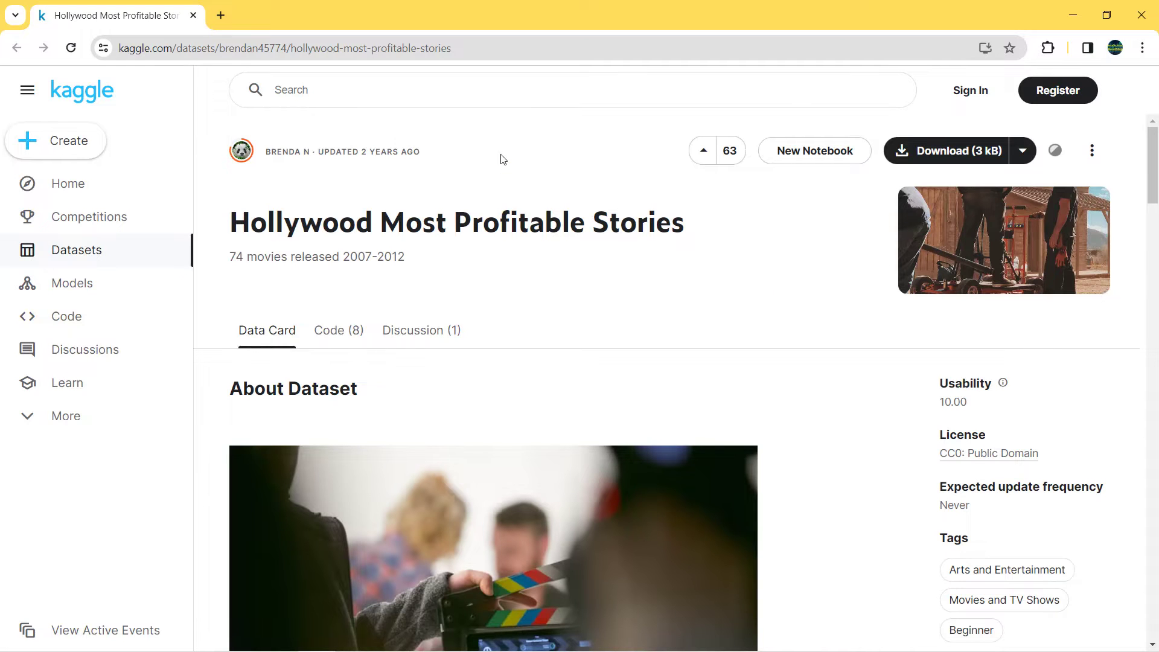
double_click(498, 48)
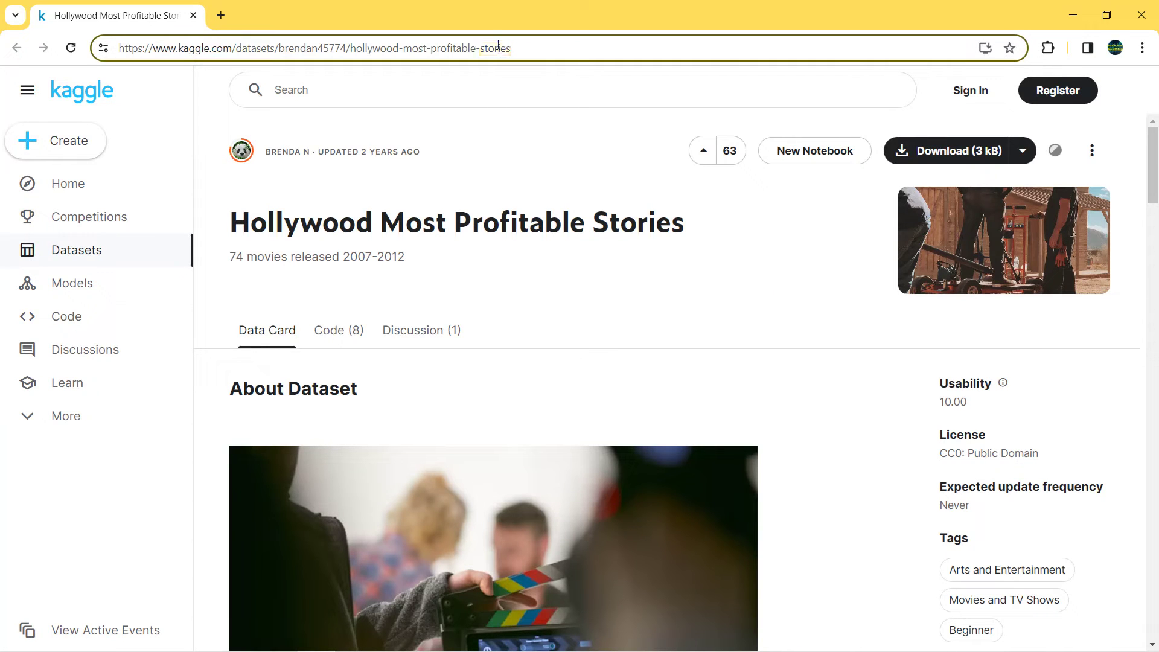
left_click(501, 146)
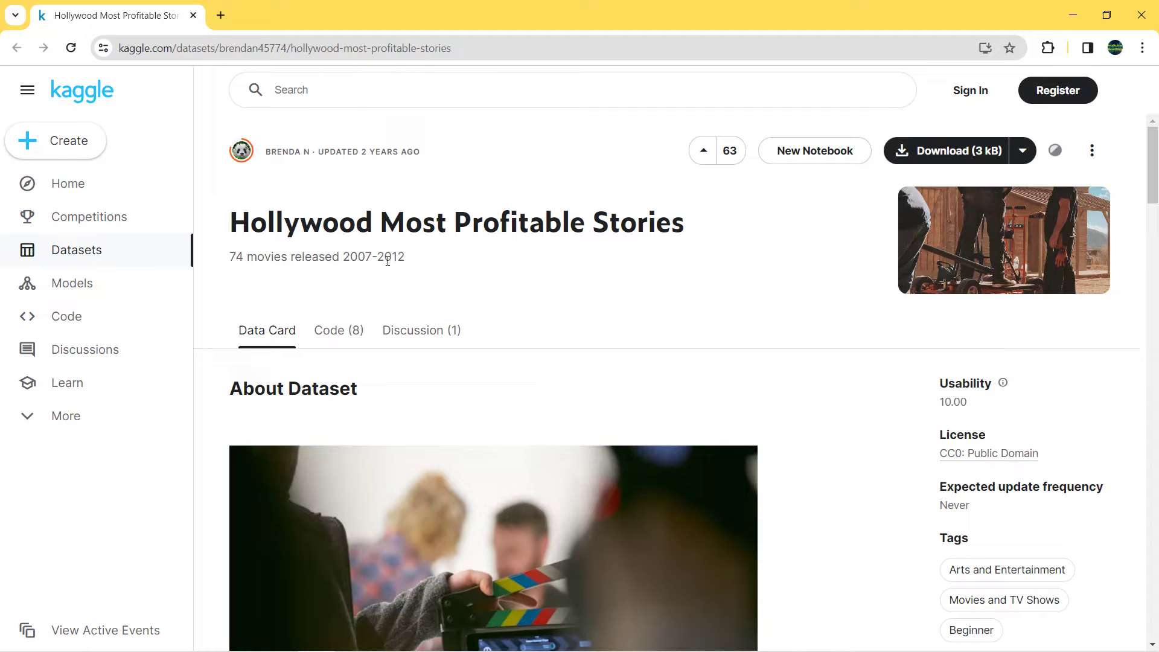
scroll(388, 261, "down", 9)
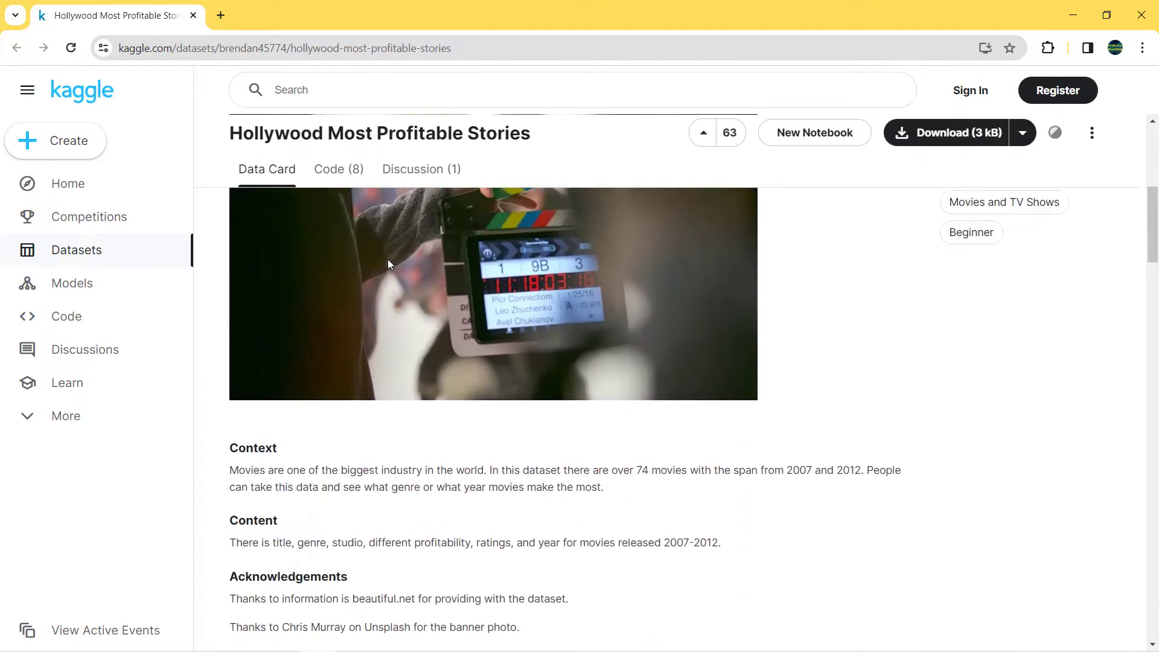
scroll(389, 264, "down", 10)
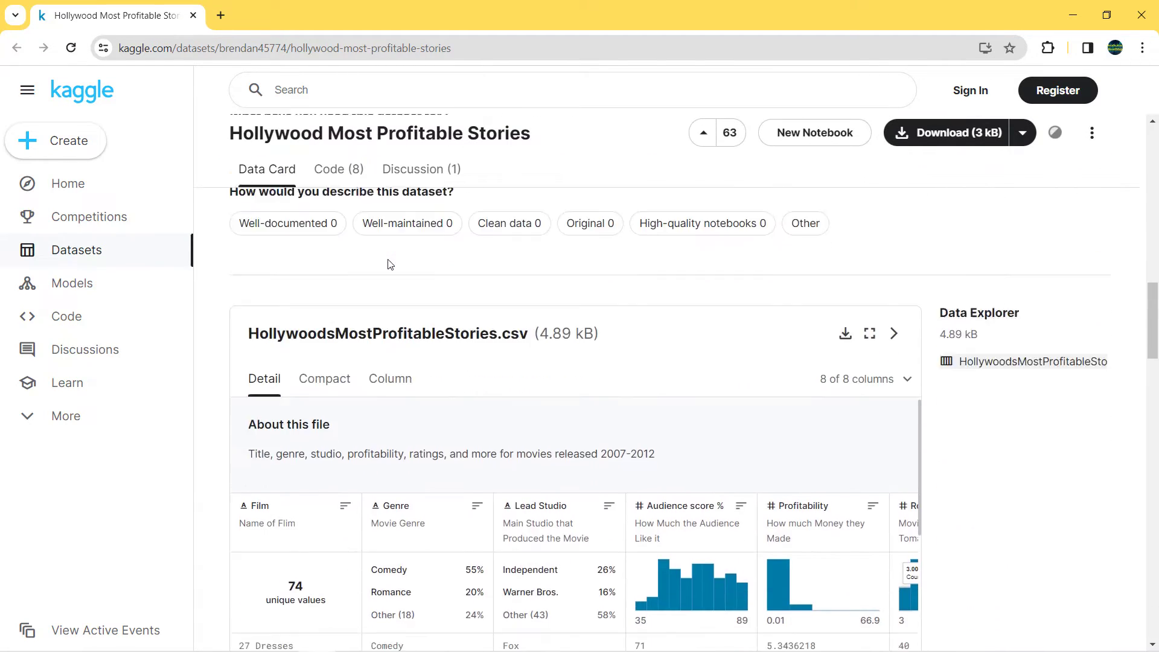
scroll(389, 264, "down", 2)
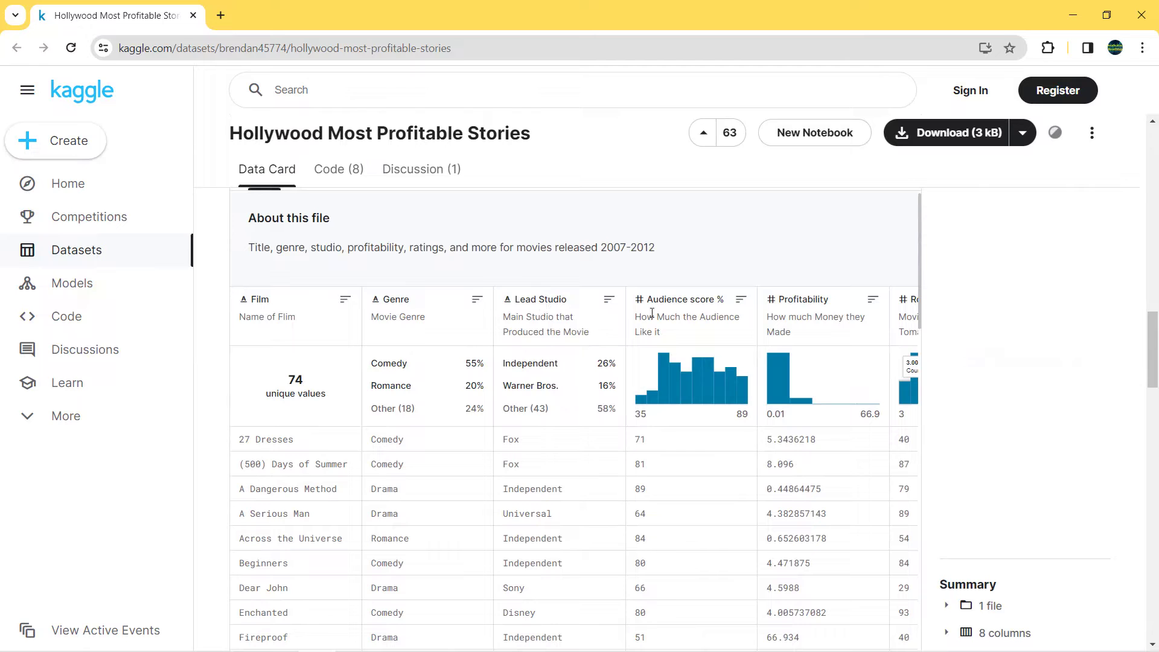
scroll(787, 235, "down", 2)
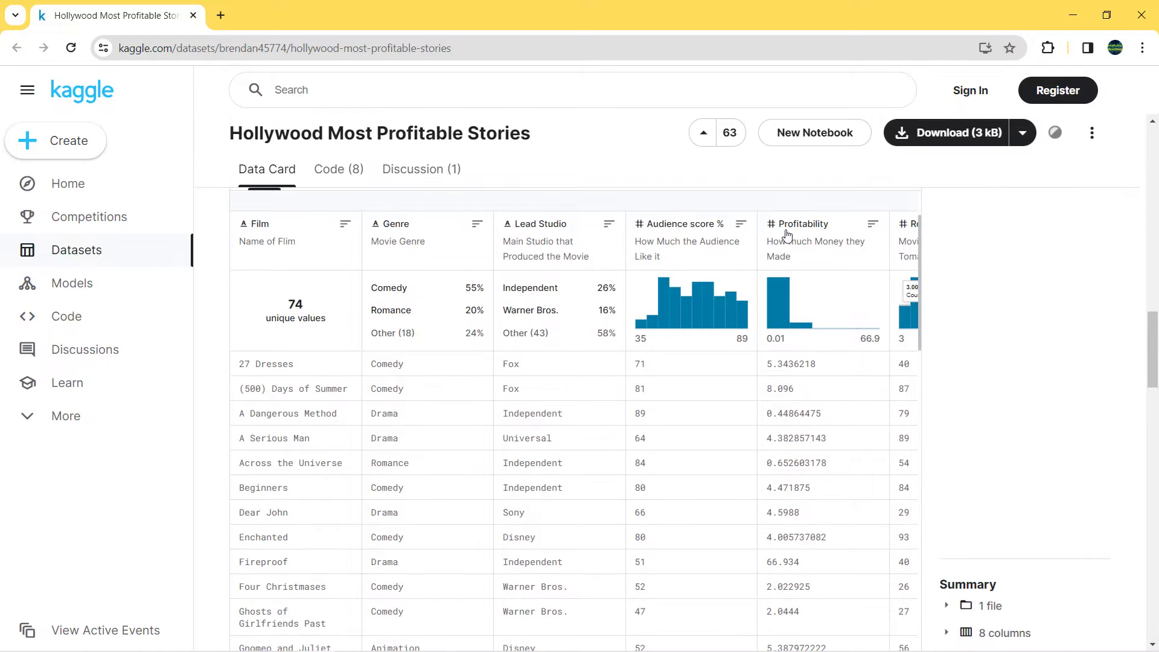
scroll(788, 235, "down", 5)
scroll(990, 295, "down", 4)
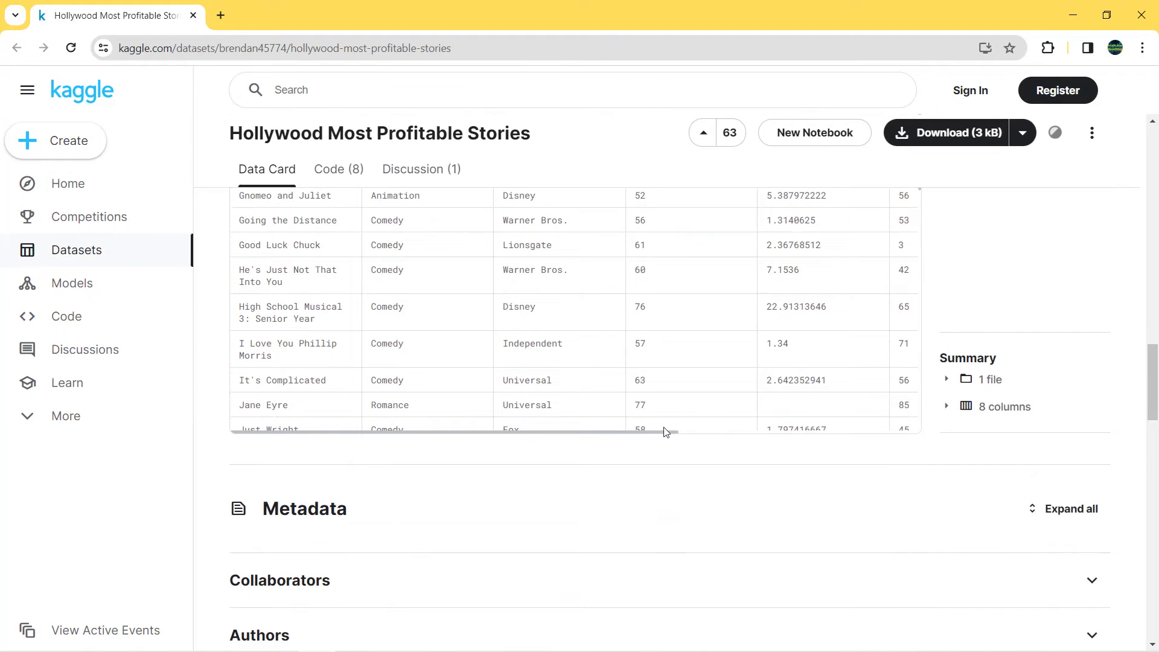
left_click_drag(664, 433, 919, 388)
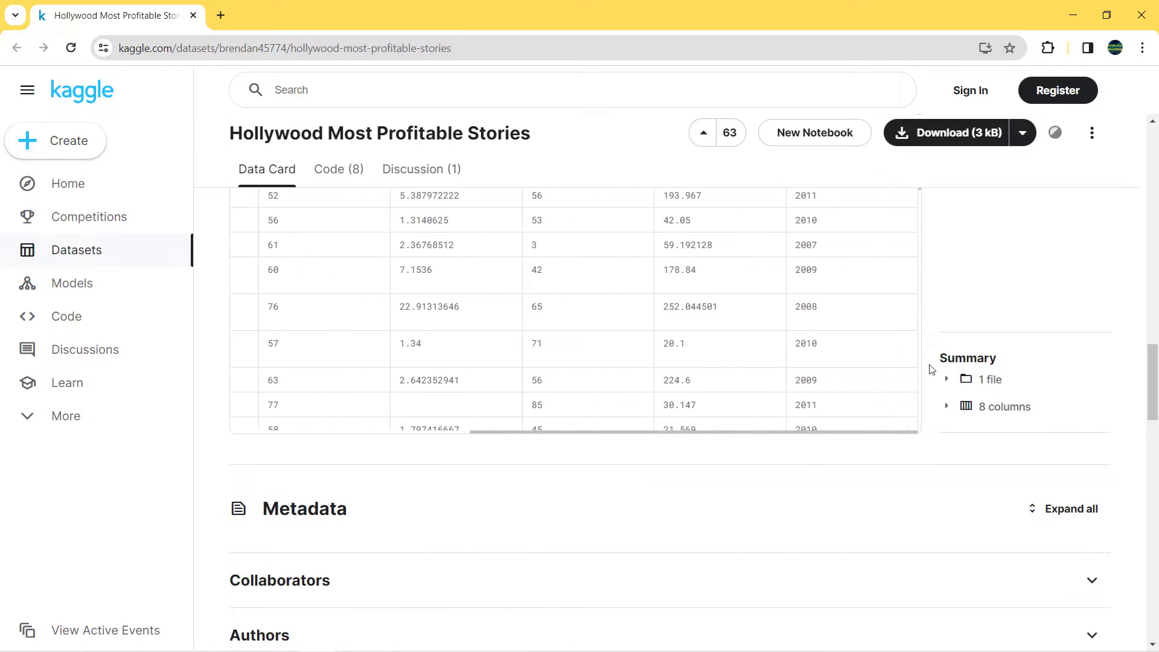
scroll(958, 316, "up", 5)
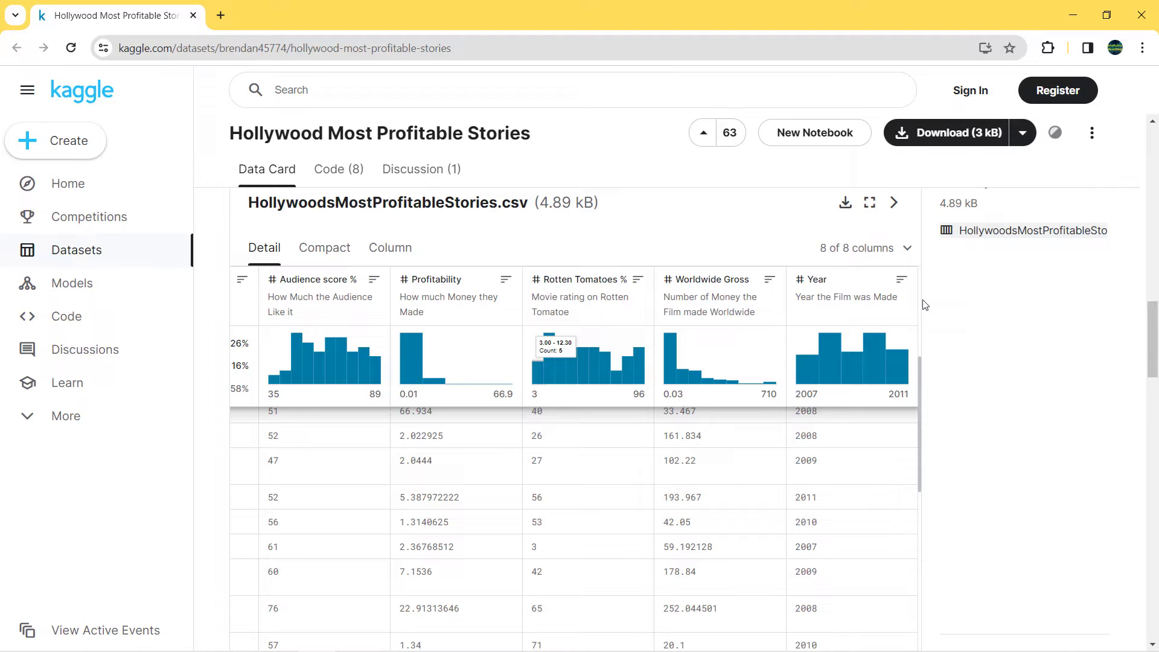
- Switch to the blank Power BI report and load HollywoodsMostProfitableStories.csv using the Text/CSV connector
key("alt+Tab")
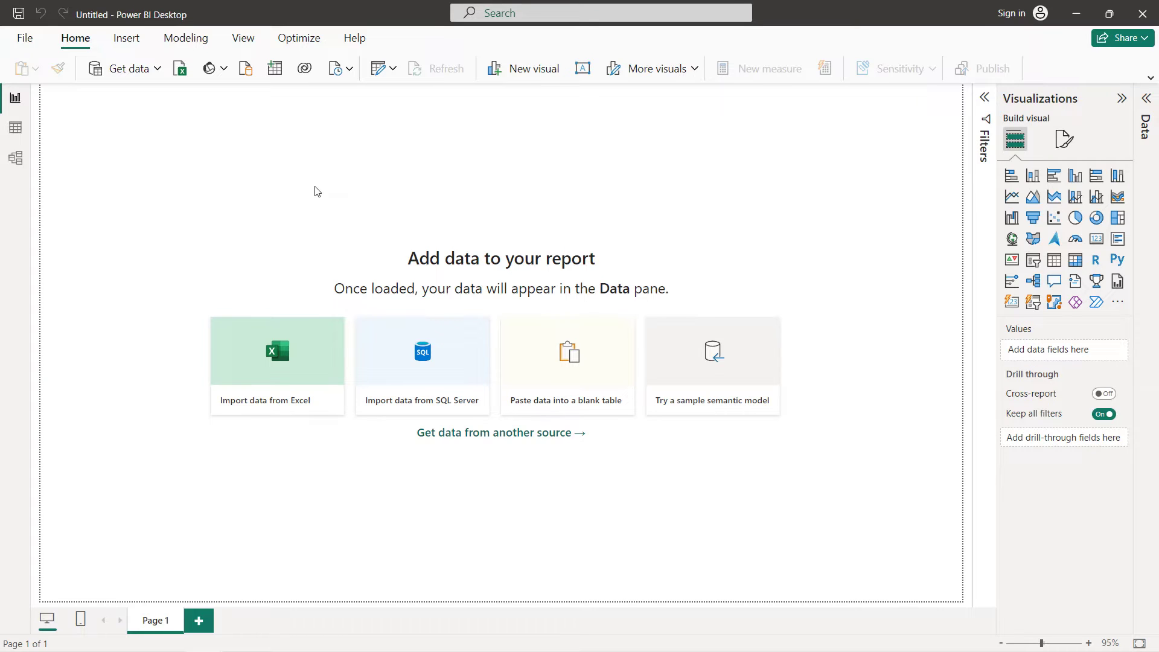
left_click(129, 68)
left_click(547, 188)
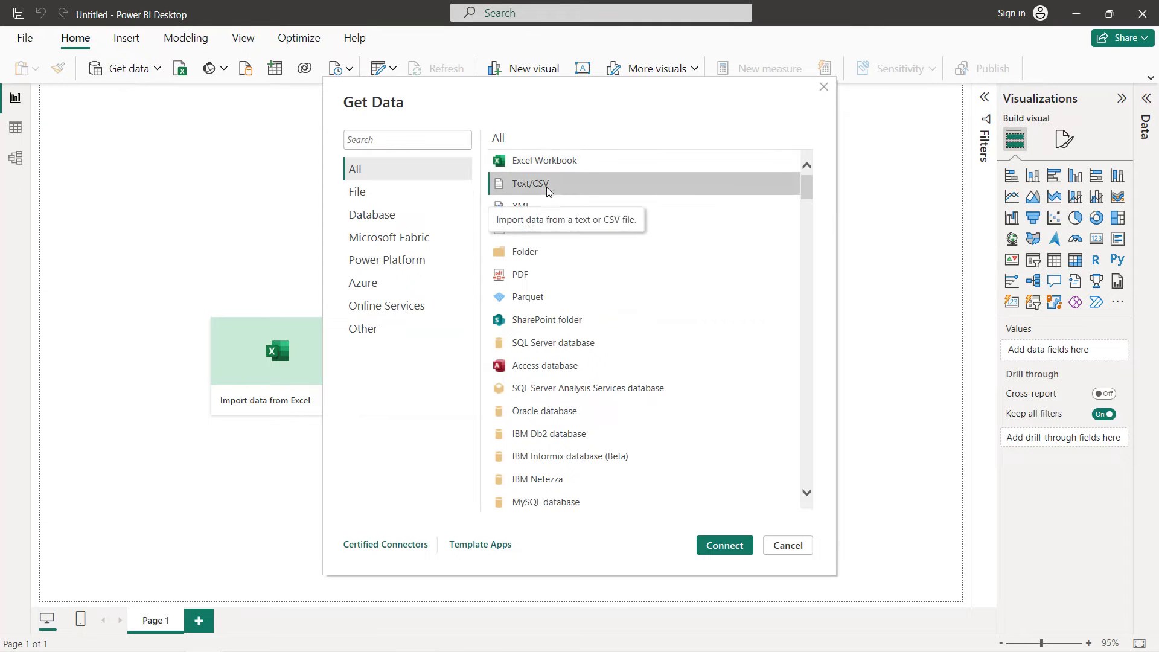
left_click(724, 546)
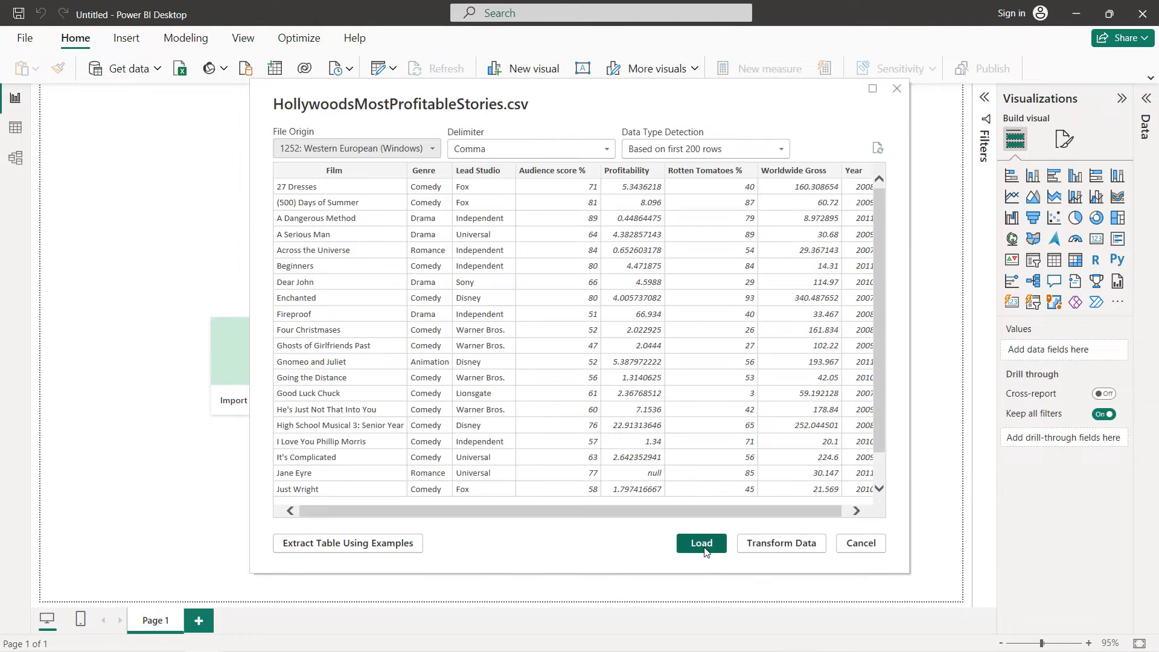
left_click(703, 546)
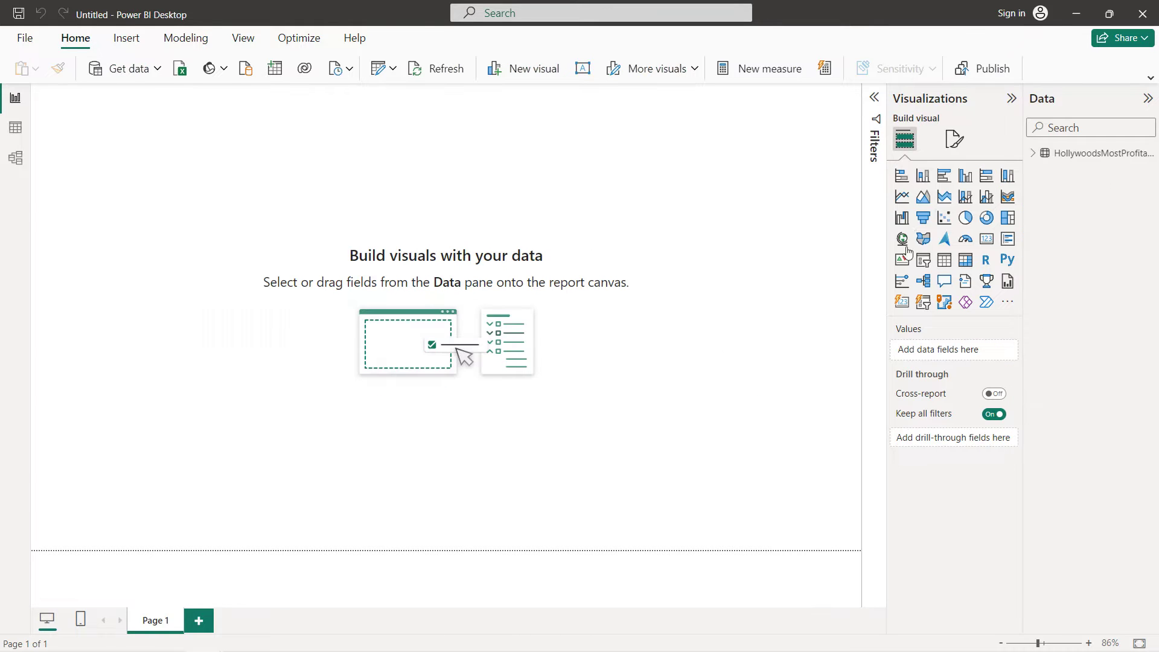
- Insert a clustered bar chart of Profitability by Lead Studio and enlarge it on the canvas
left_click(1033, 158)
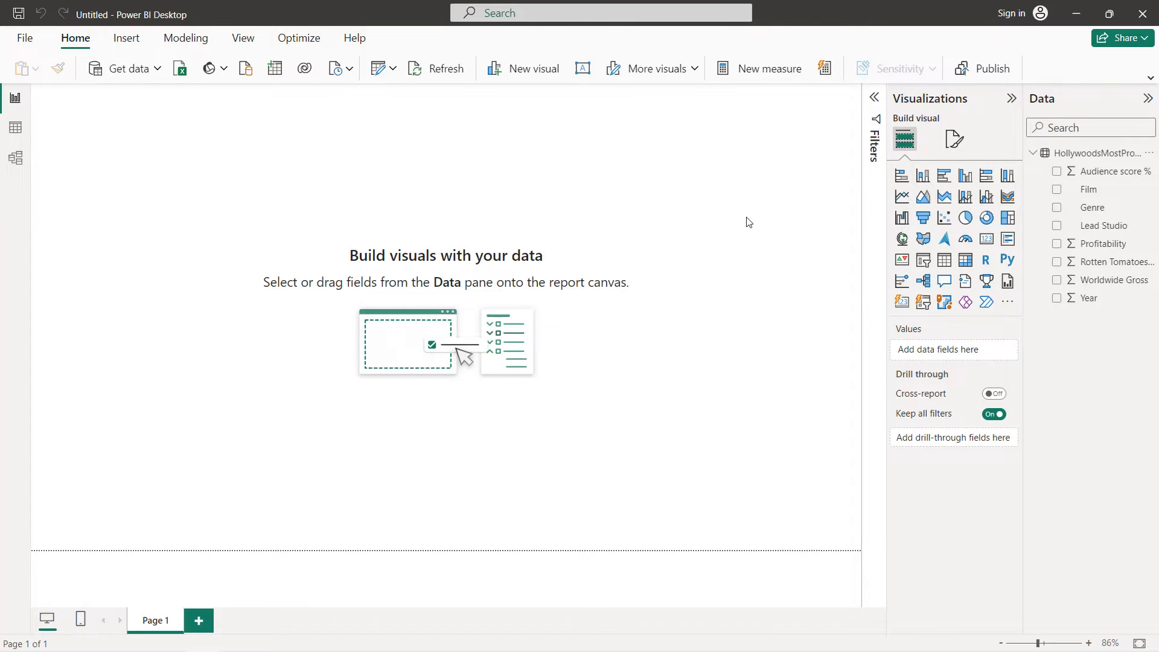
left_click(945, 176)
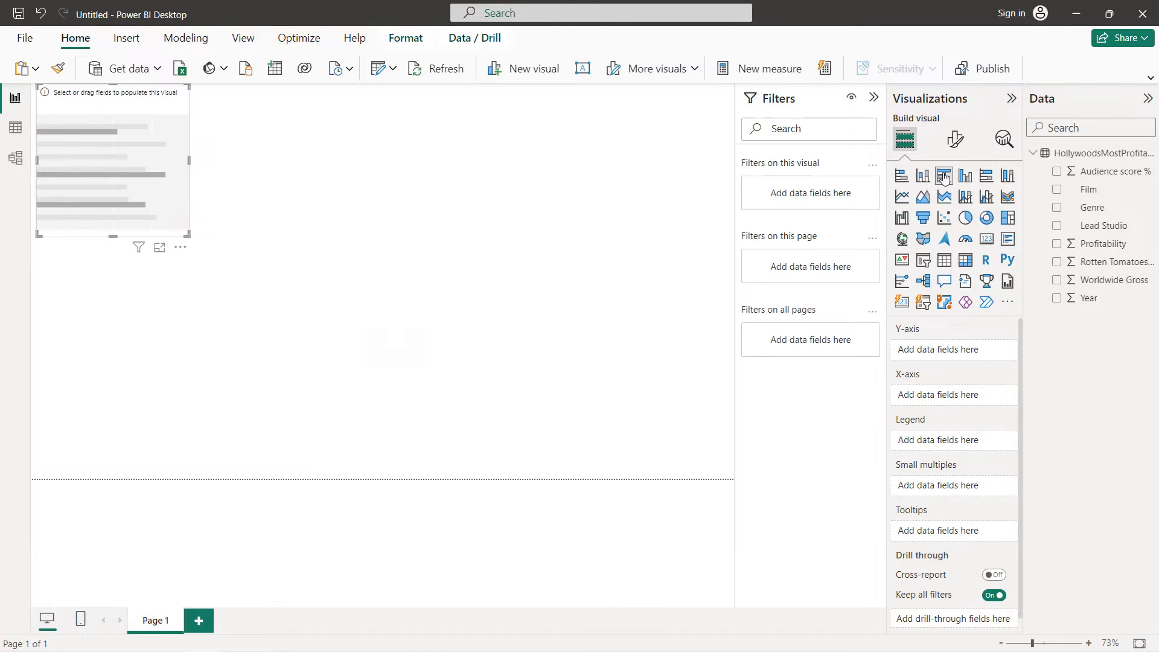
left_click(1057, 244)
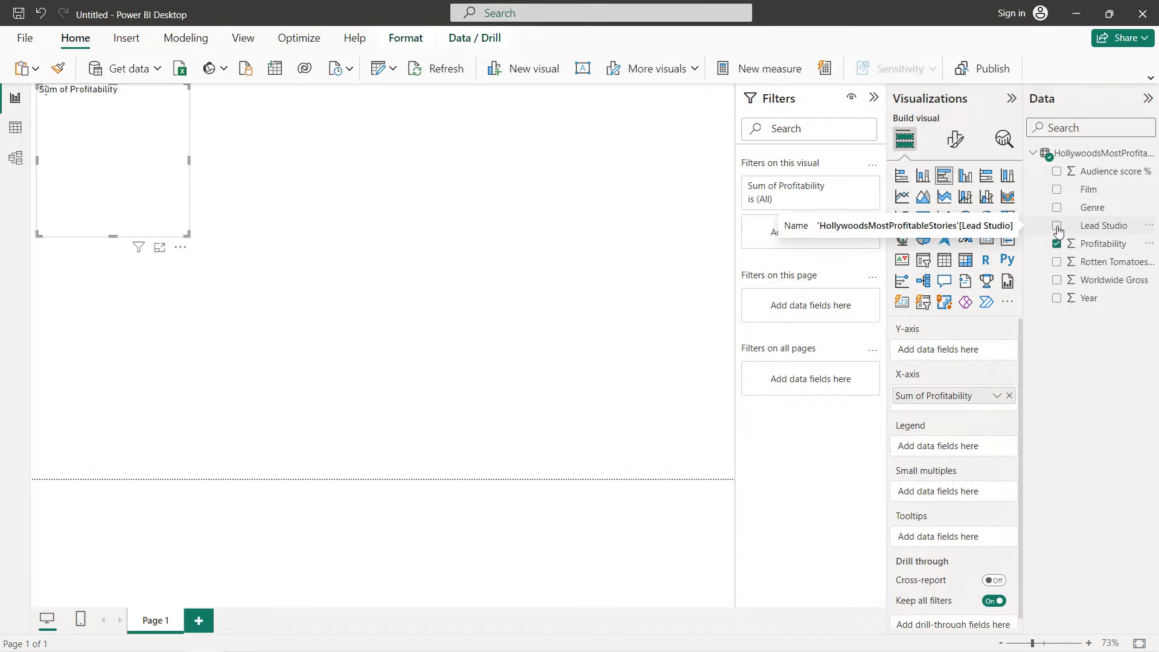
left_click(1057, 228)
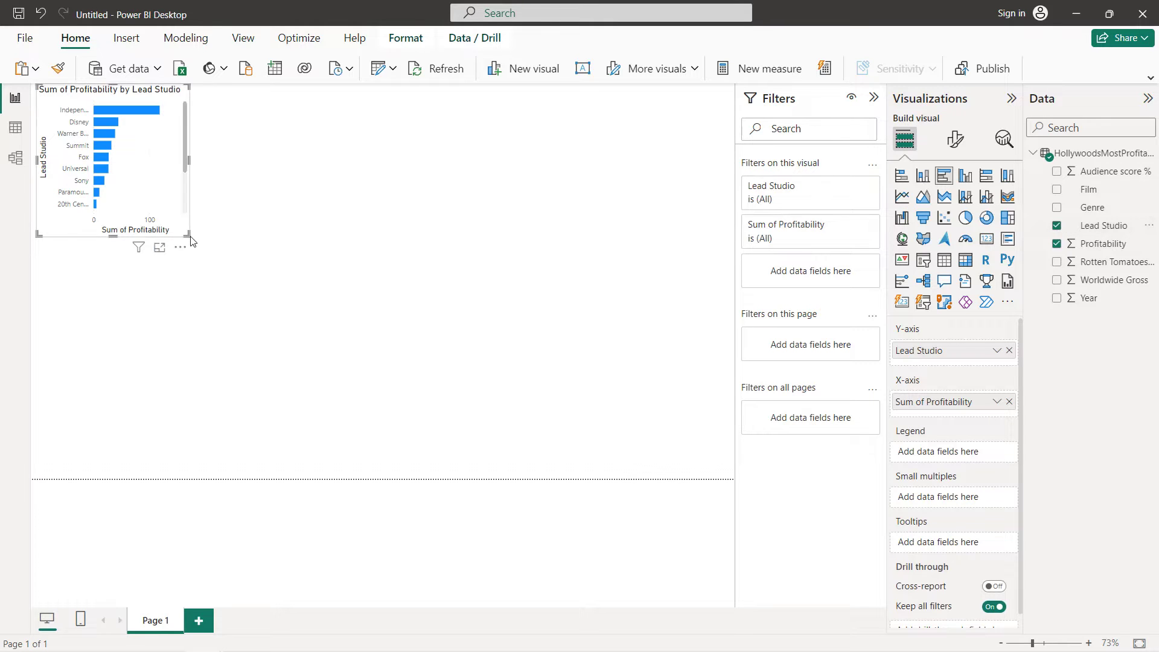
left_click_drag(190, 240, 280, 283)
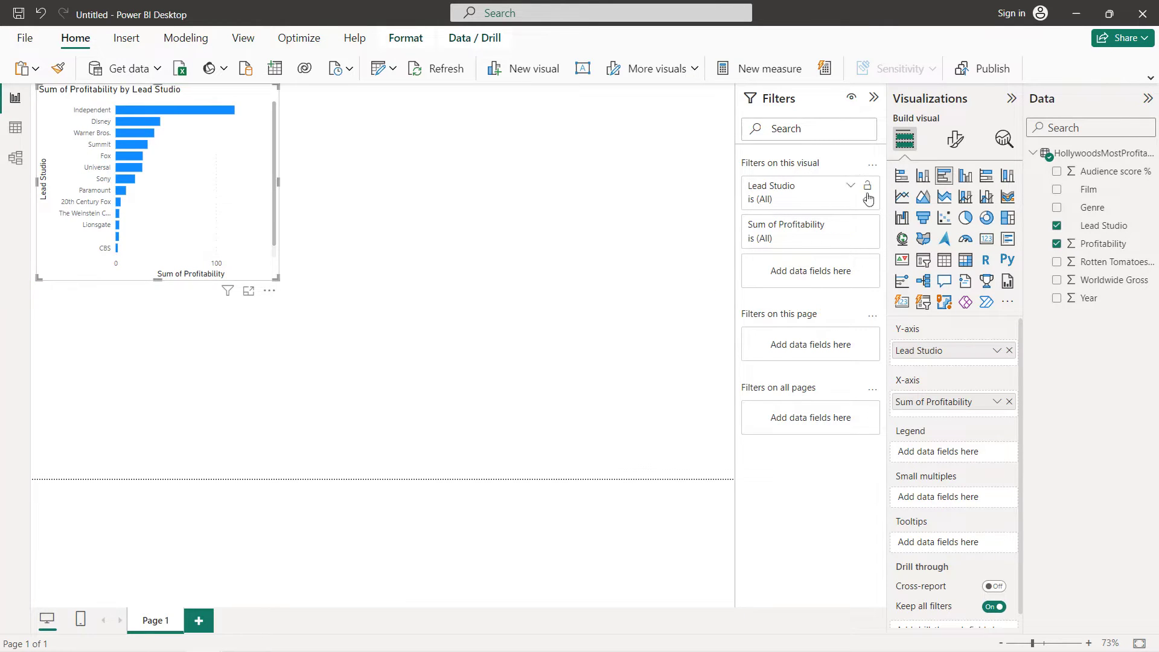
- Shorten the bar chart's title to "Profitability by Lead Studio"
left_click(955, 140)
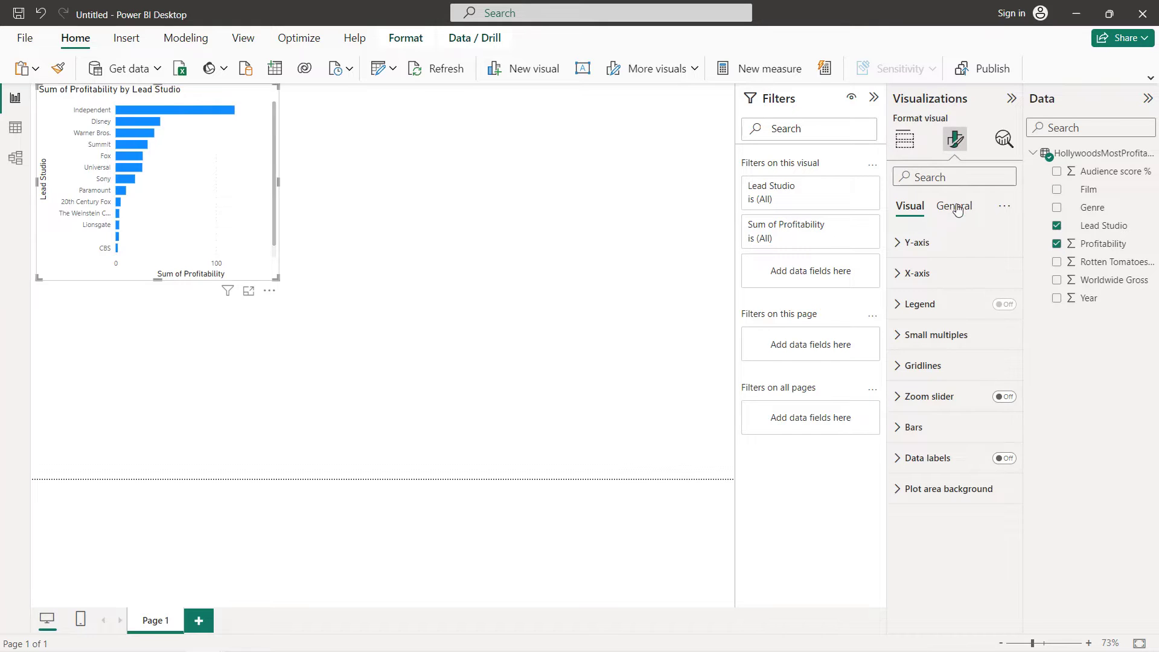
left_click(955, 206)
left_click(945, 269)
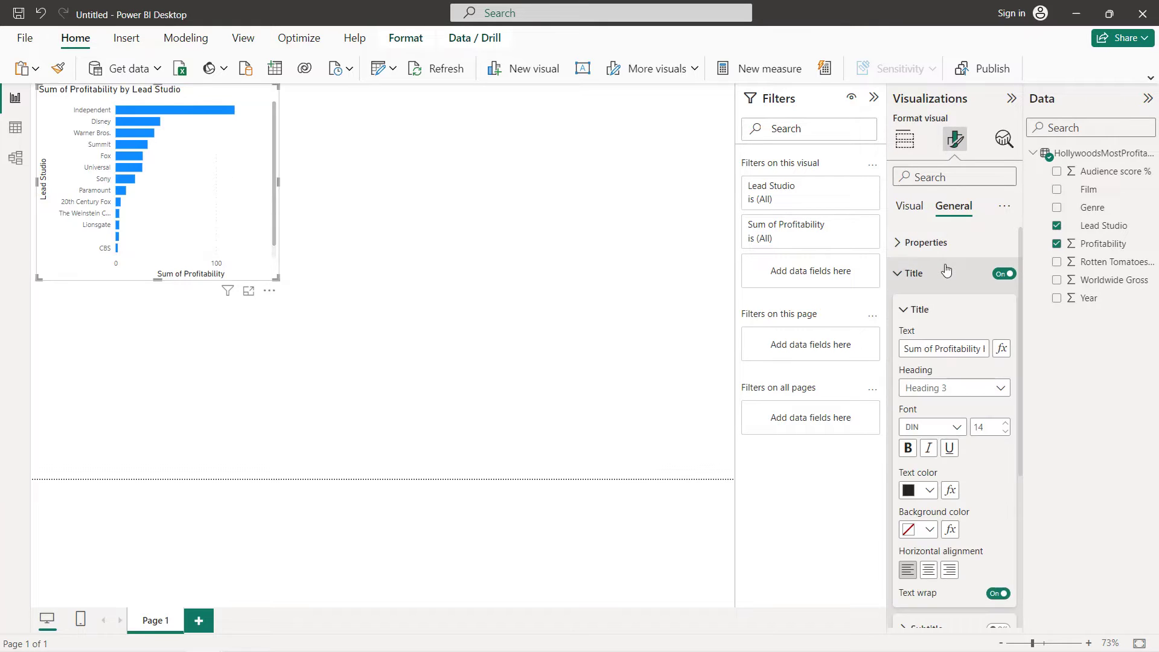
left_click(940, 348)
key("BackSpace")
key("BackSpace")
key("BackSpace")
key("BackSpace")
key("BackSpace")
key("BackSpace")
key("BackSpace")
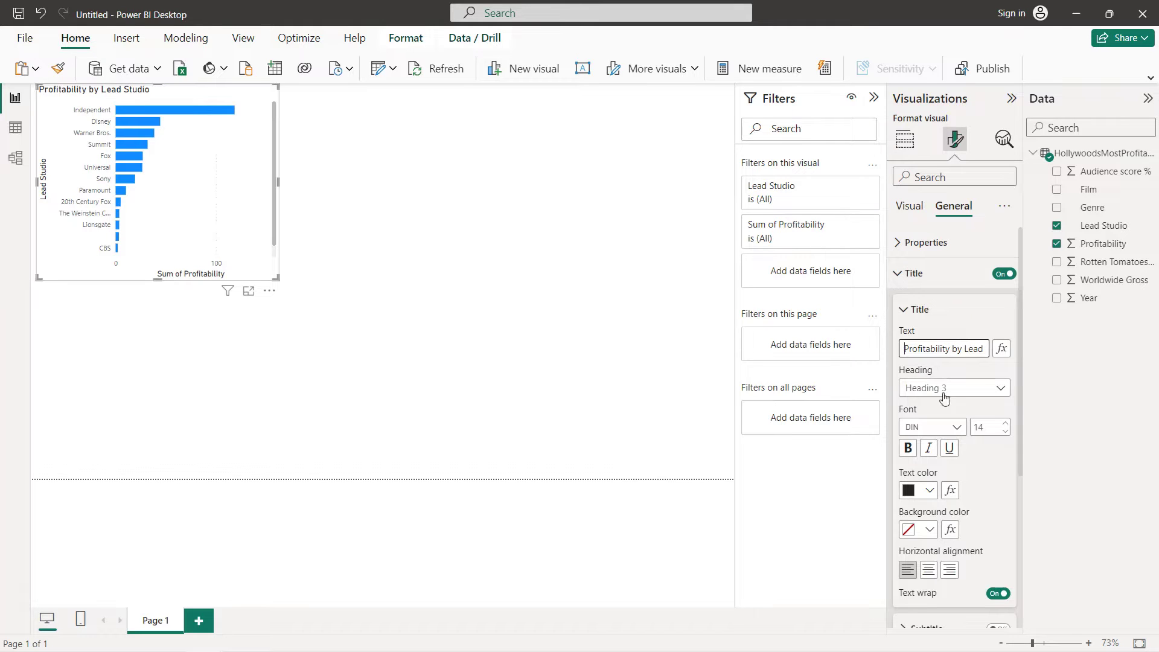
- Format the chart title as centered, bold and black
left_click(929, 570)
left_click(908, 448)
left_click(930, 490)
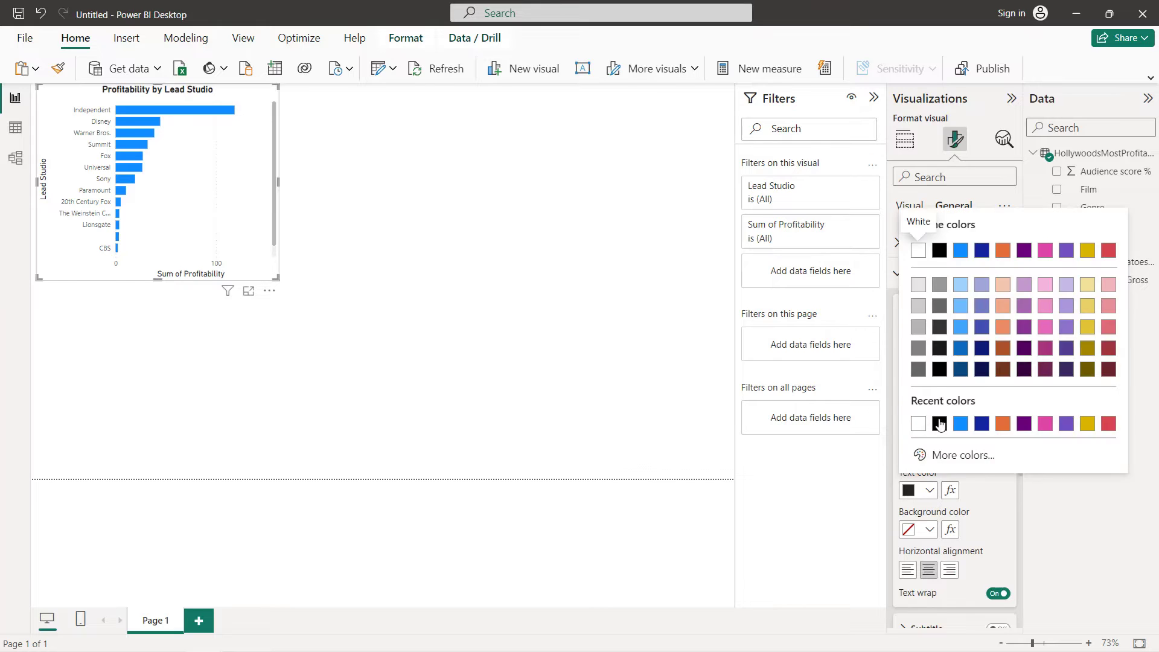
left_click(940, 423)
left_click(912, 289)
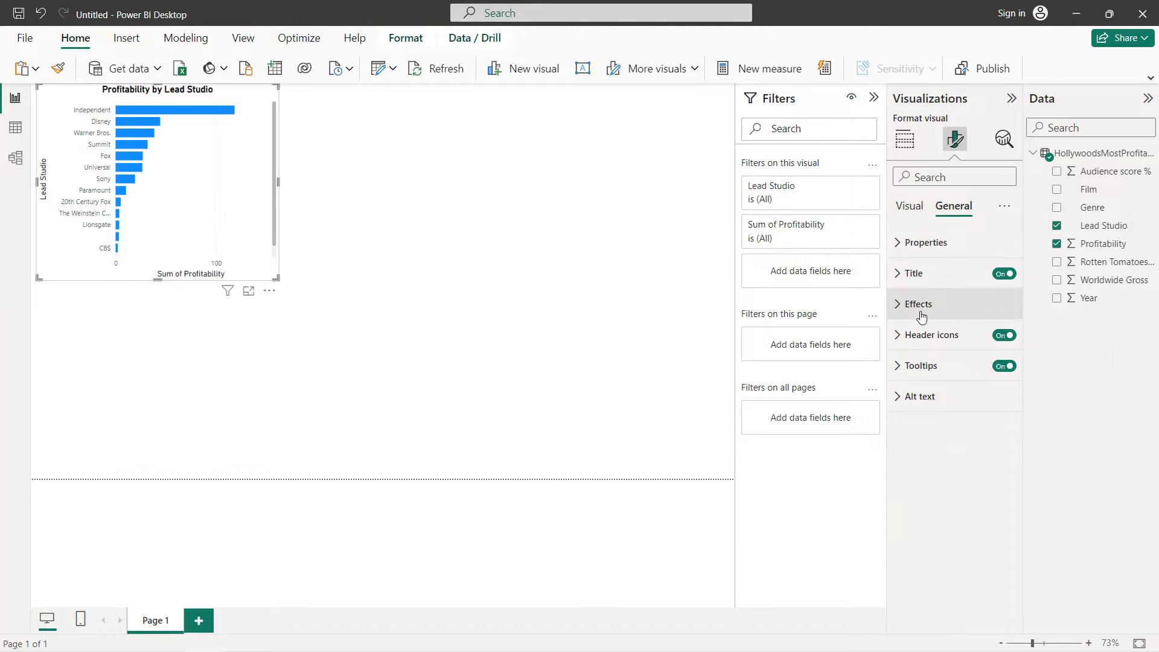
- Turn on a visual border around the chart with 20 px rounded corners
left_click(920, 304)
left_click(998, 464)
left_click(926, 464)
scroll(926, 458, "down", 1)
double_click(912, 487)
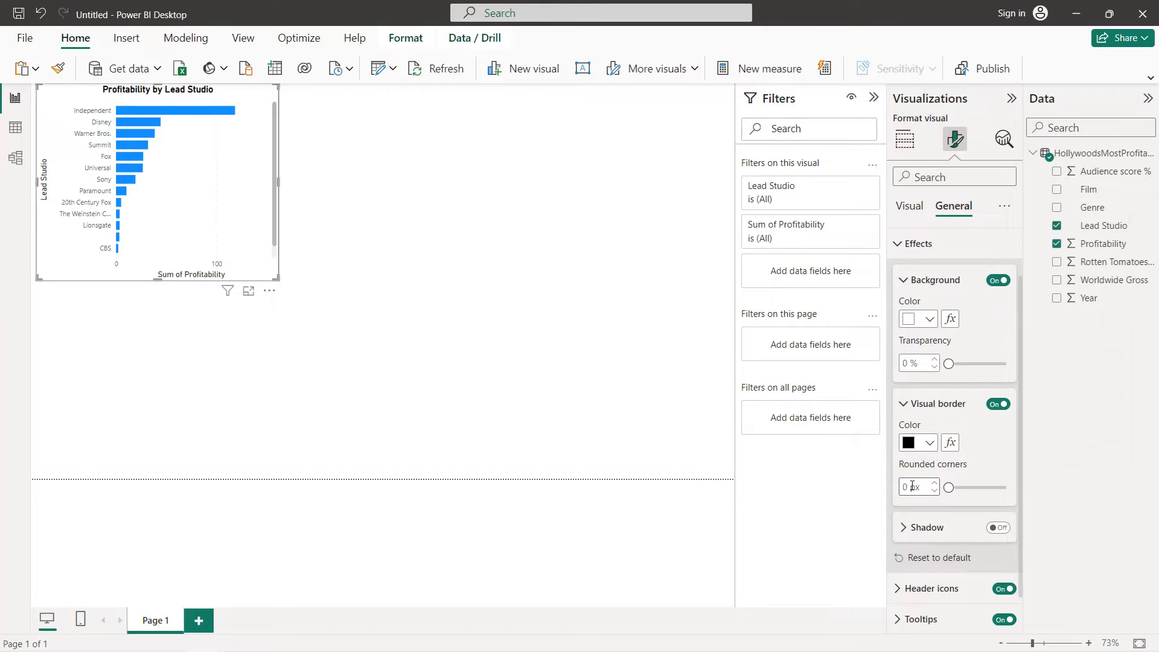
type("20")
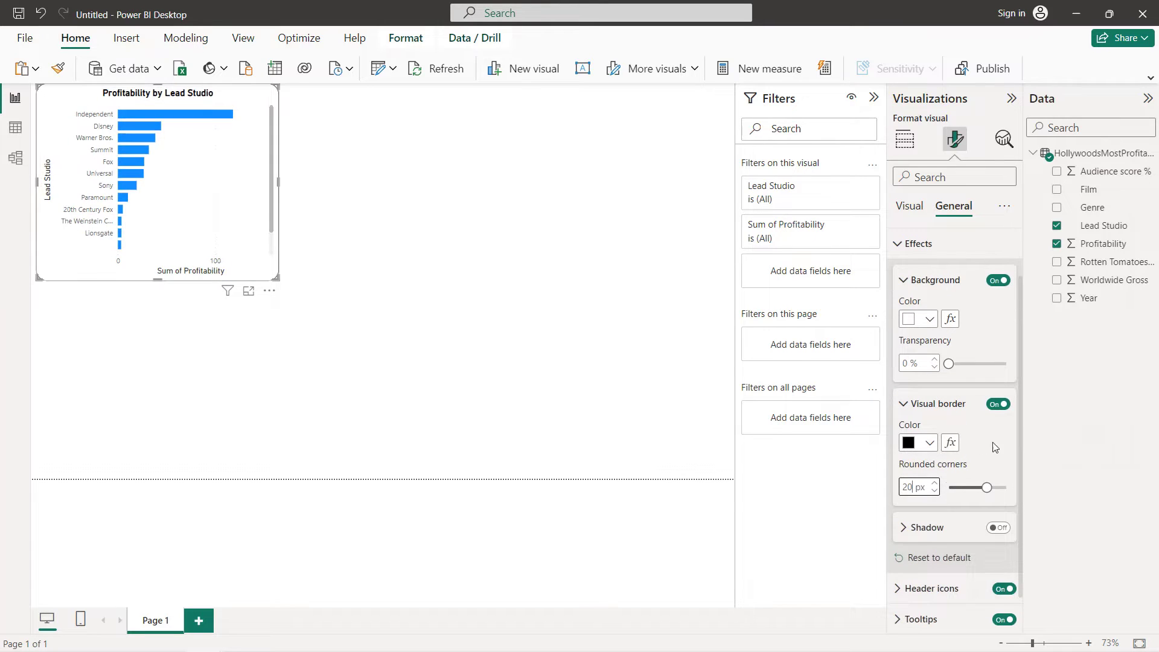
left_click(911, 244)
- Set the bar color to black for all categories of the chart
left_click(909, 207)
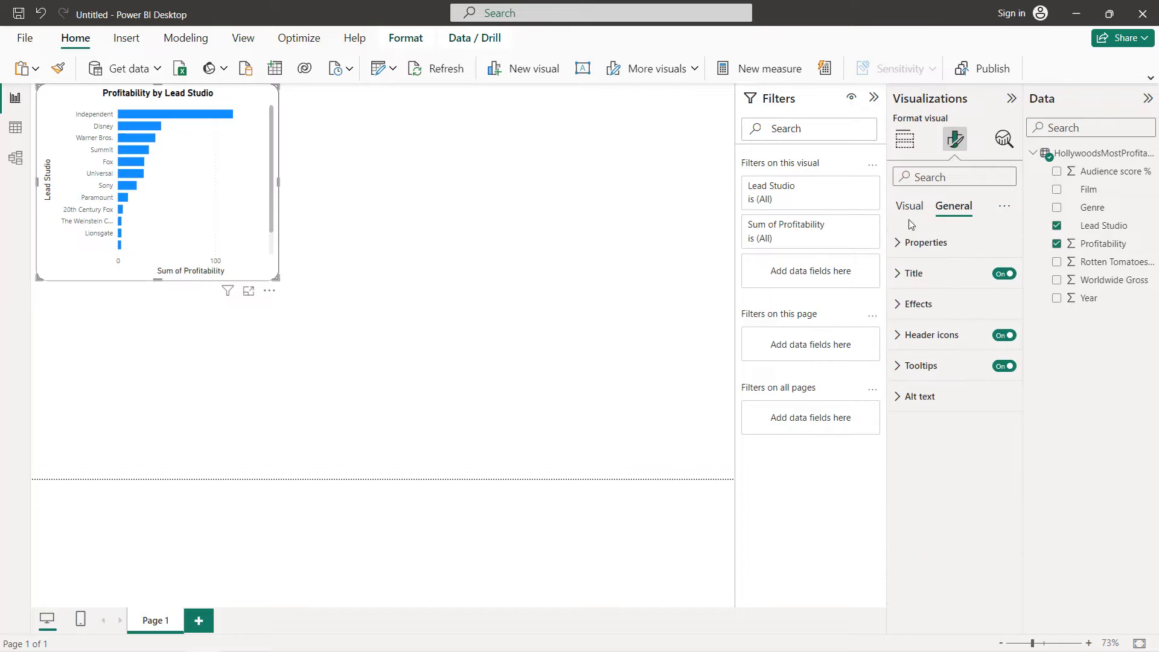
left_click(932, 427)
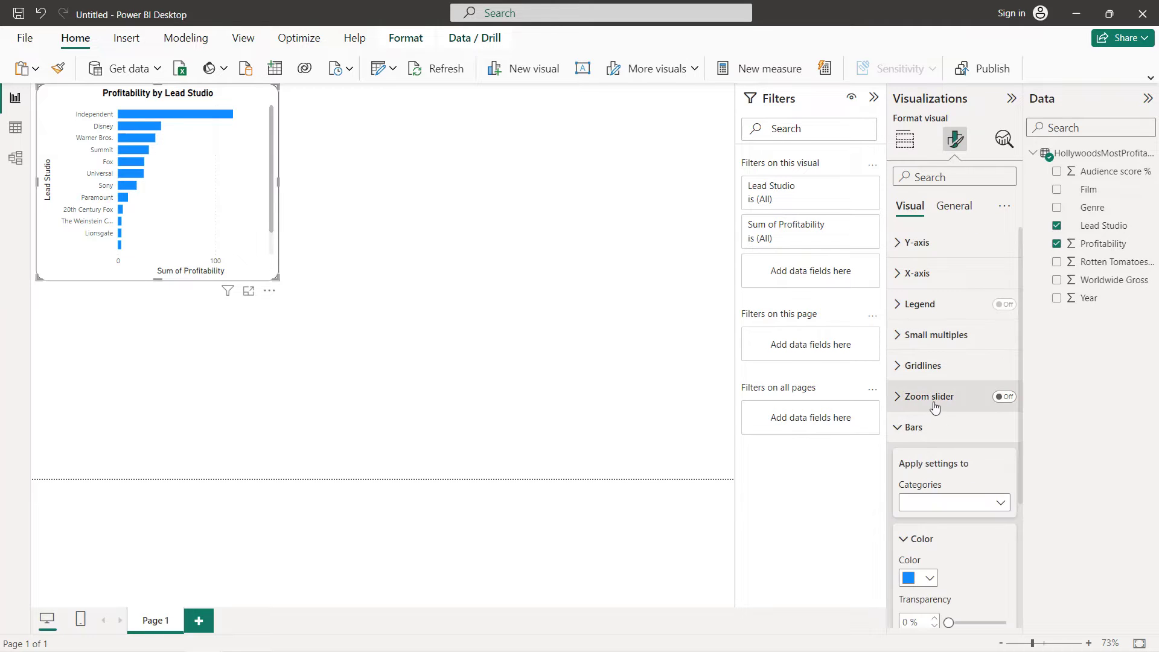
scroll(935, 417, "down", 3)
left_click(937, 326)
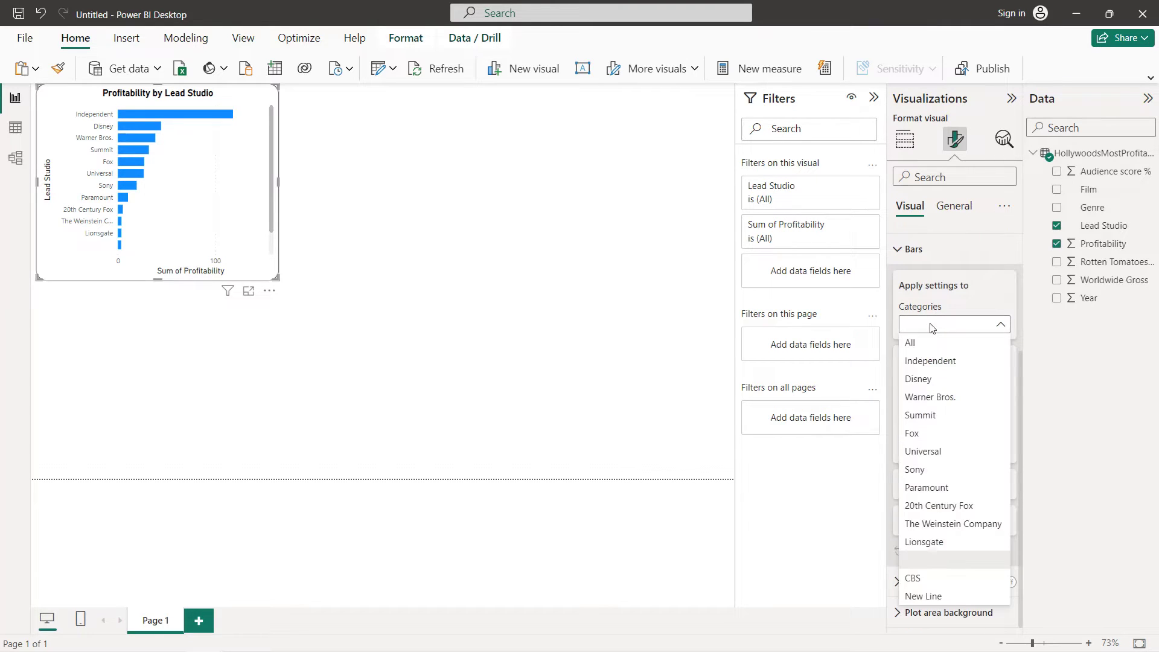
left_click(932, 342)
left_click(930, 401)
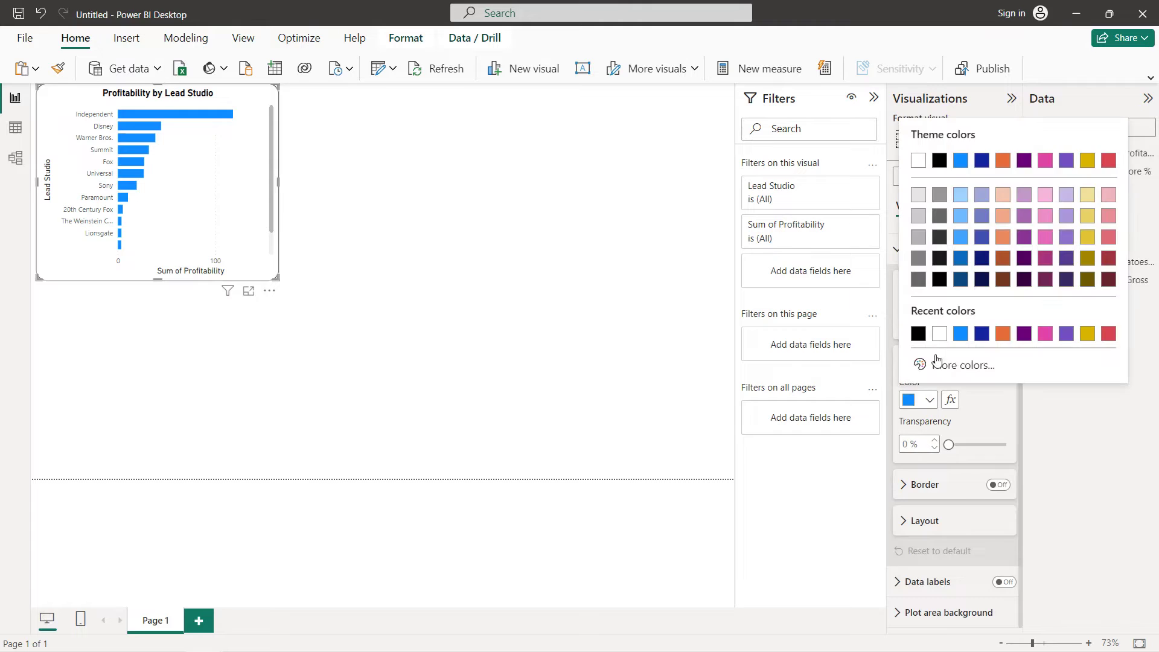
left_click(916, 333)
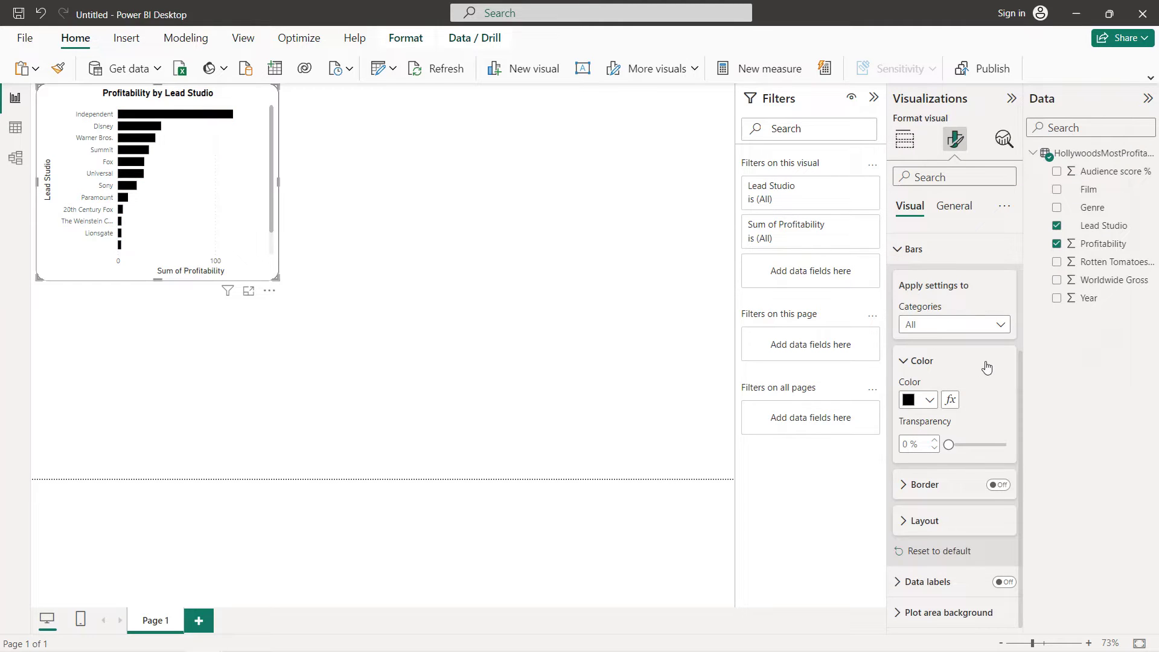
scroll(959, 377, "up", 1)
left_click(913, 307)
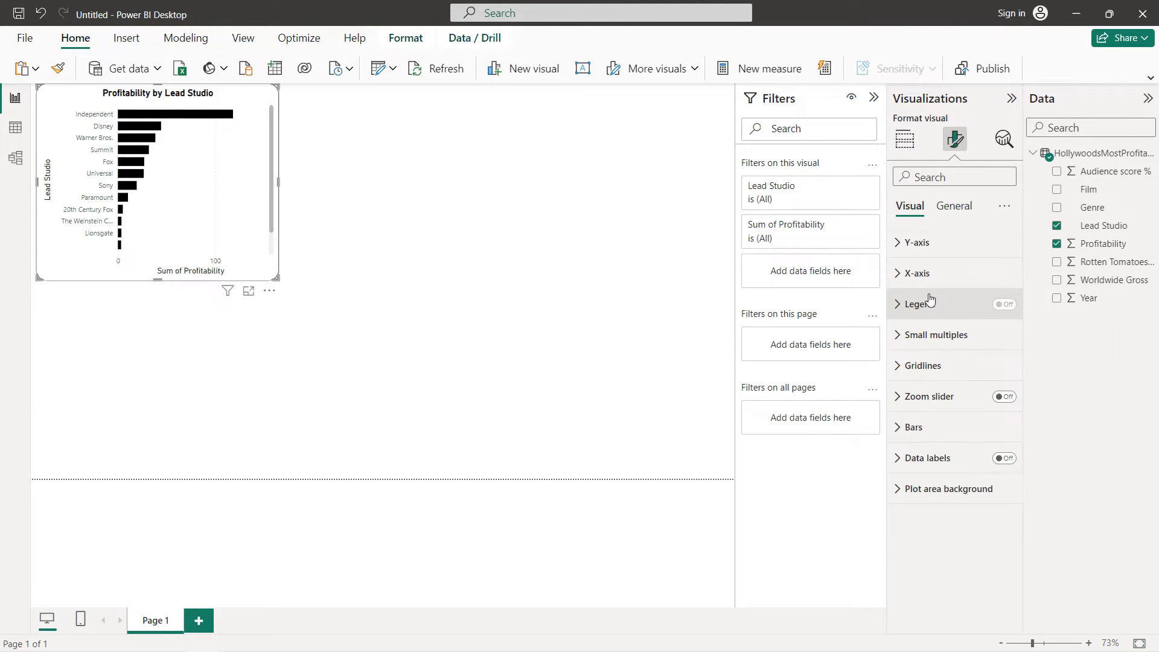
- Turn off the vertical gridlines of the bar chart
left_click(936, 374)
left_click(998, 402)
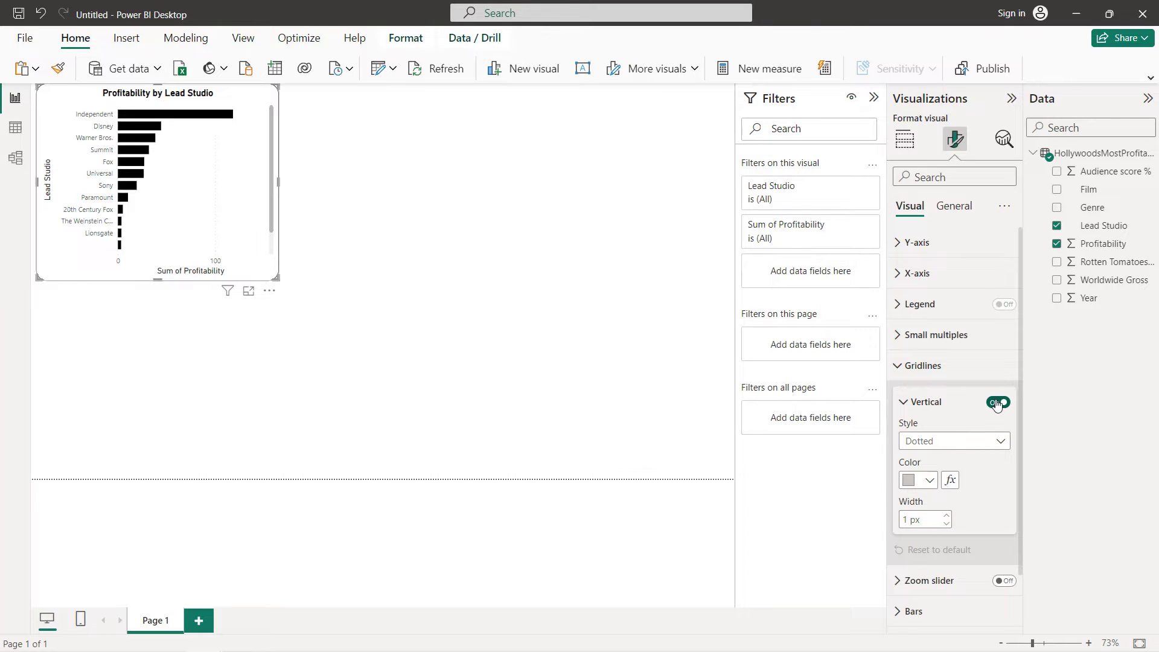
left_click(998, 402)
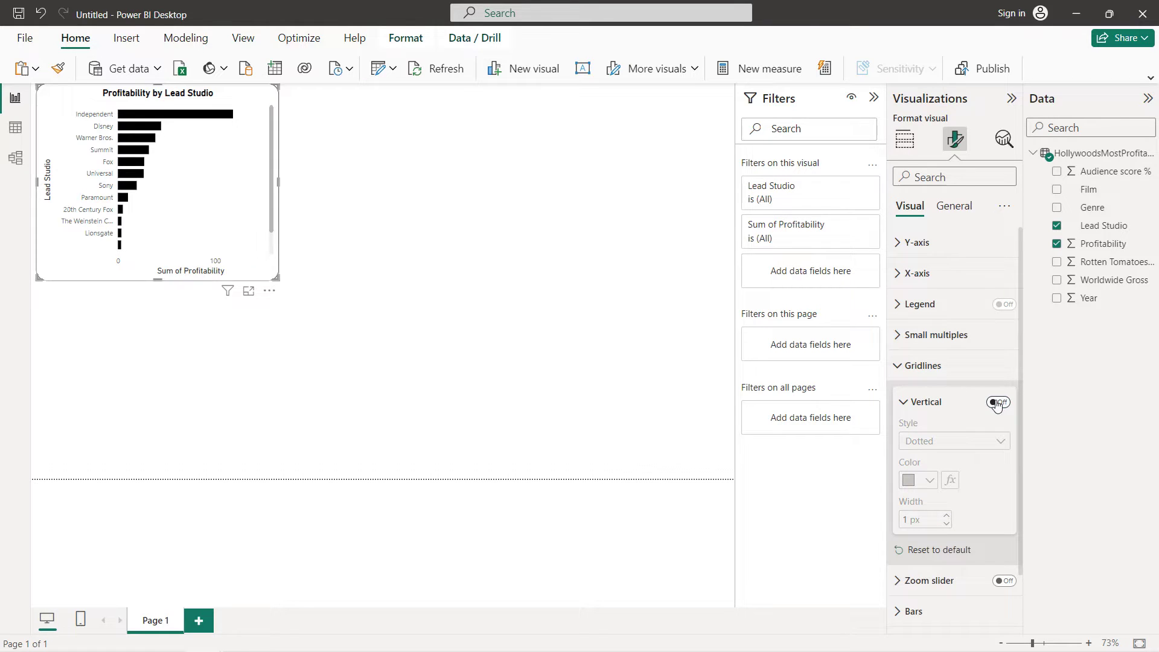
left_click(928, 369)
- Make the Y-axis values of the lead studio chart bold and black, and turn off the Y-axis title
left_click(917, 243)
left_click(907, 339)
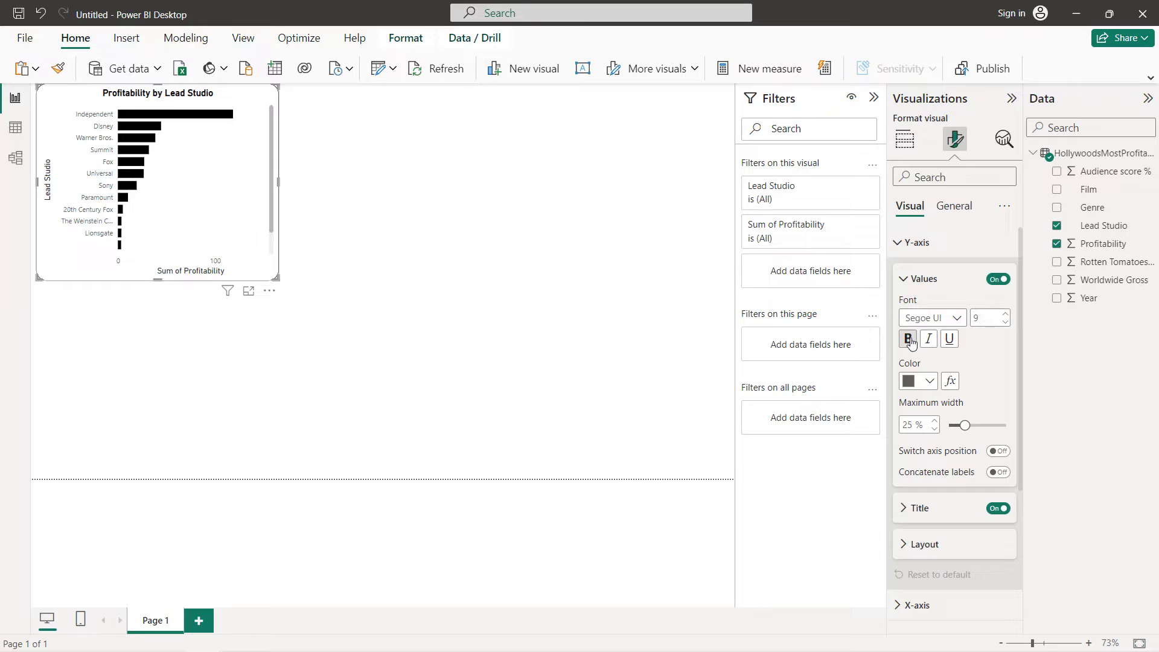
left_click(938, 382)
left_click(919, 325)
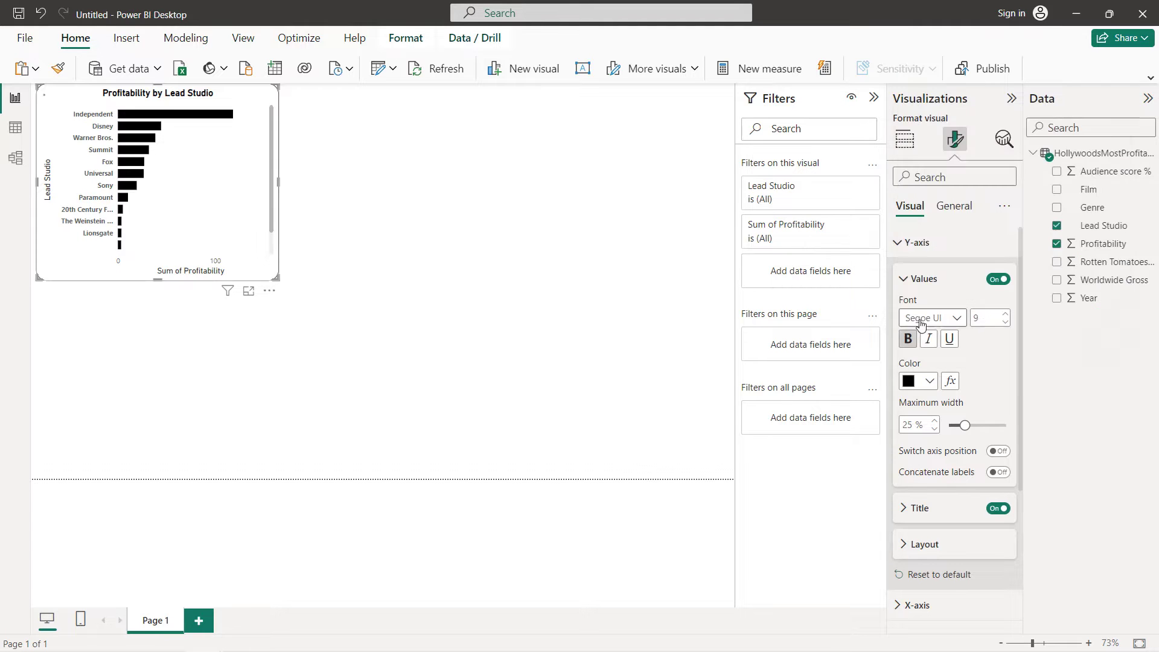
left_click(995, 510)
- Turn off the X-axis title of the lead studio chart and make the X-axis values bold and black
scroll(979, 456, "down", 3)
left_click(918, 400)
scroll(969, 460, "down", 2)
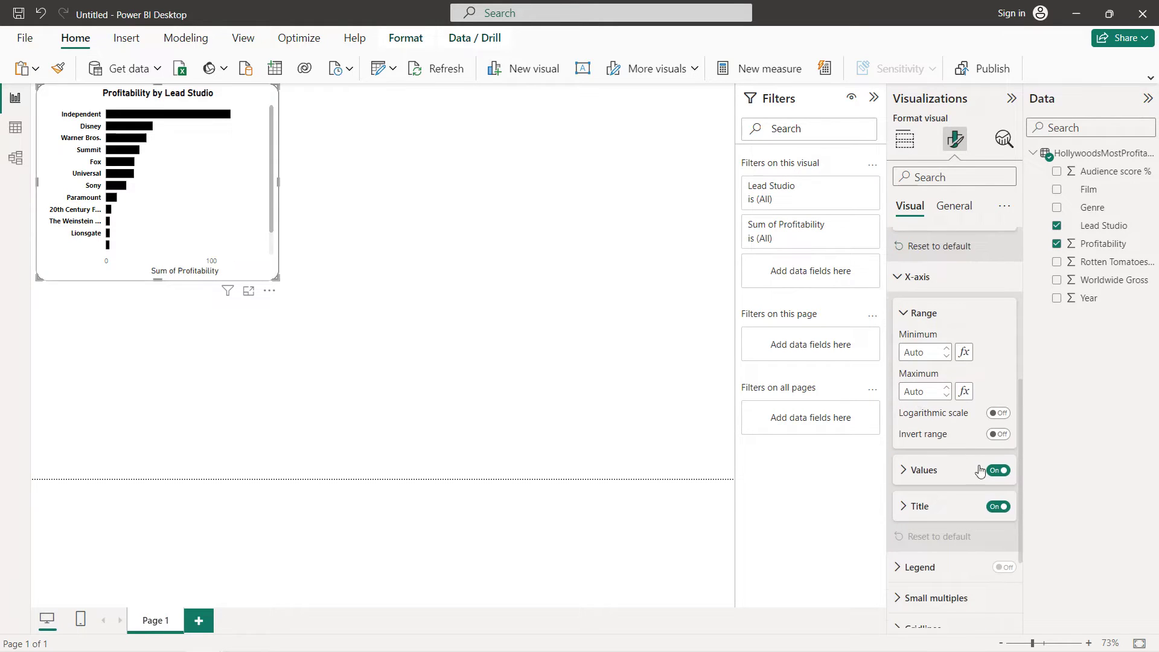
left_click(997, 510)
left_click(969, 471)
scroll(954, 459, "down", 2)
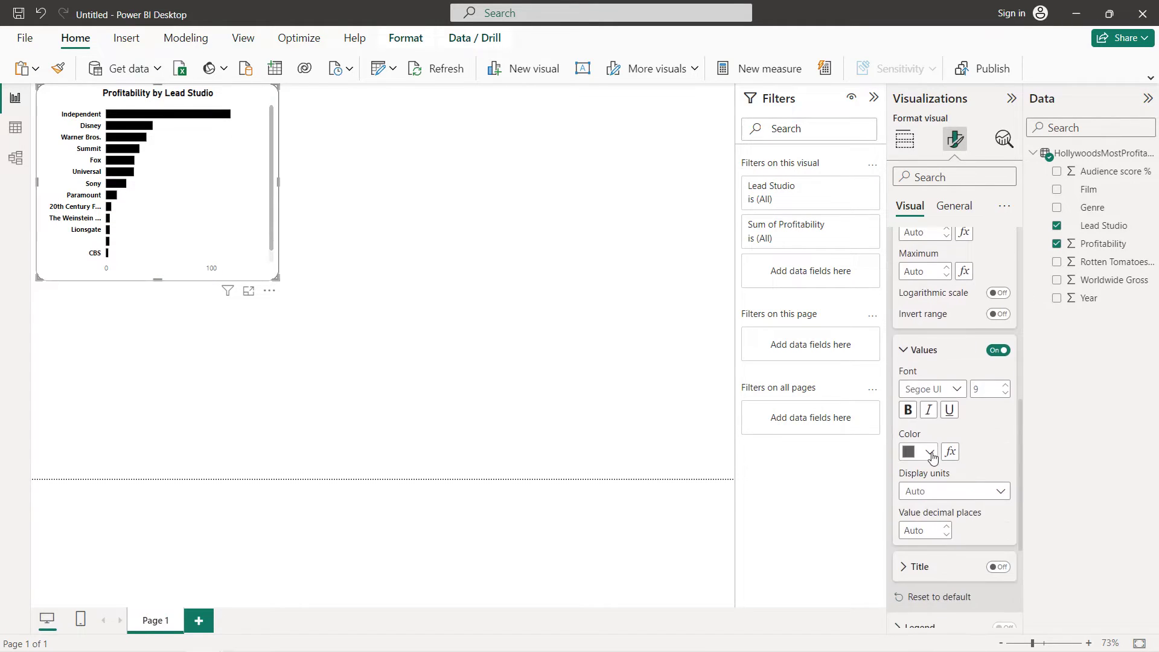
left_click(930, 450)
left_click(918, 386)
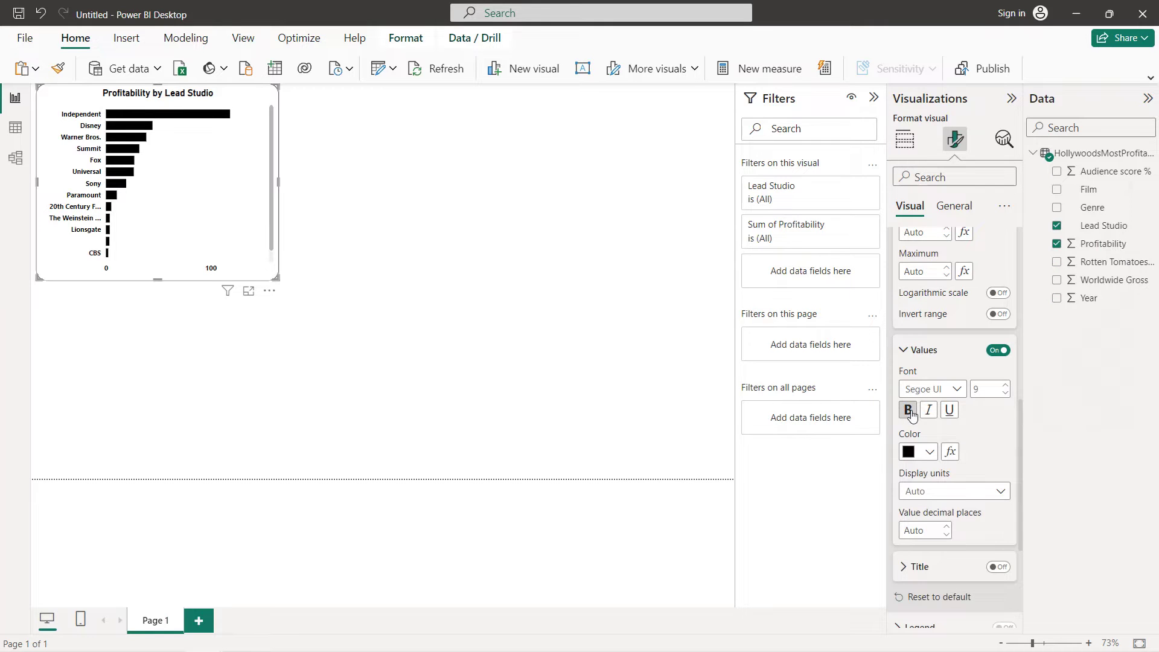
left_click(910, 411)
scroll(946, 285, "up", 3)
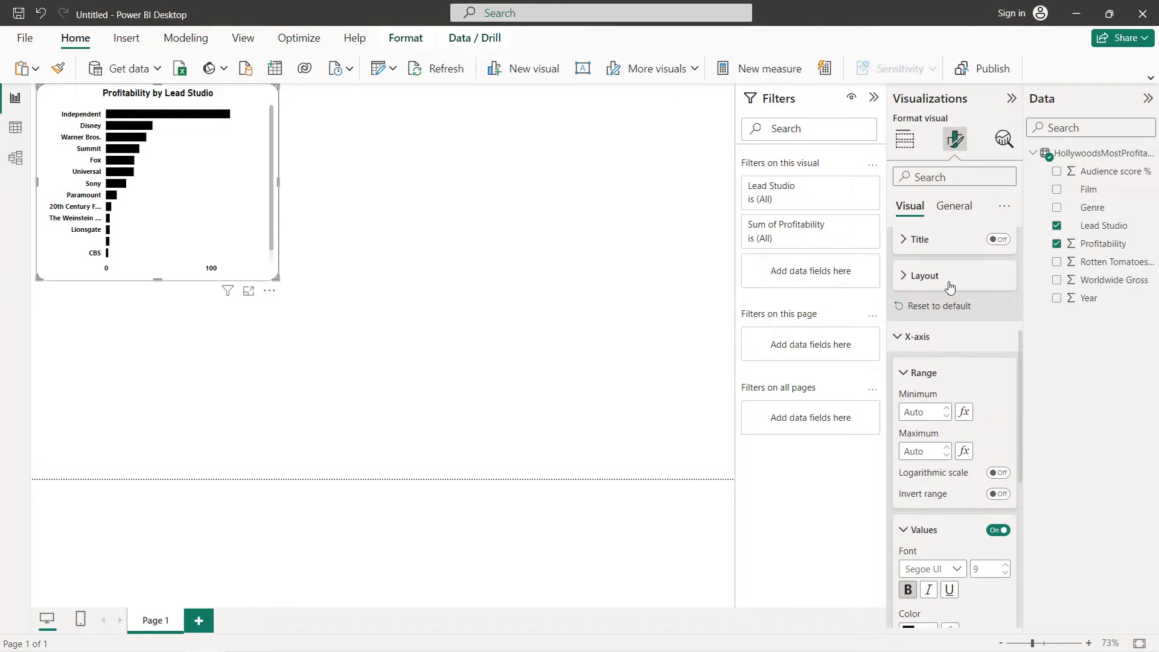
left_click(914, 346)
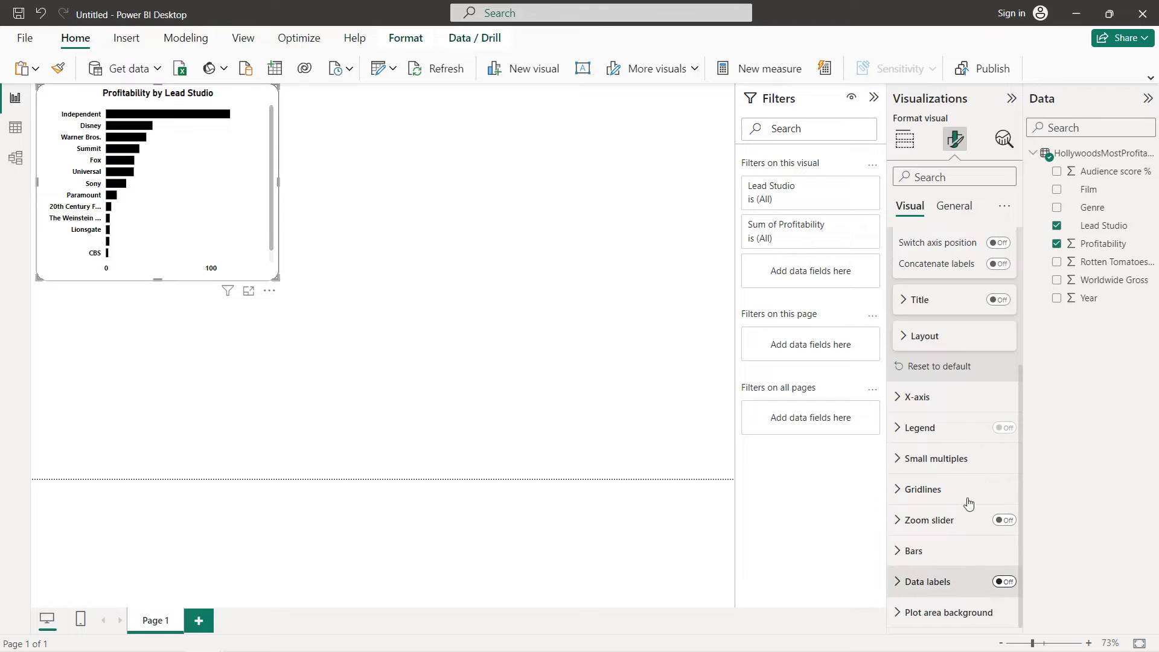
- Turn on data labels for the lead studio chart, positioned at Outside end with bold black values
left_click(944, 579)
scroll(957, 501, "down", 3)
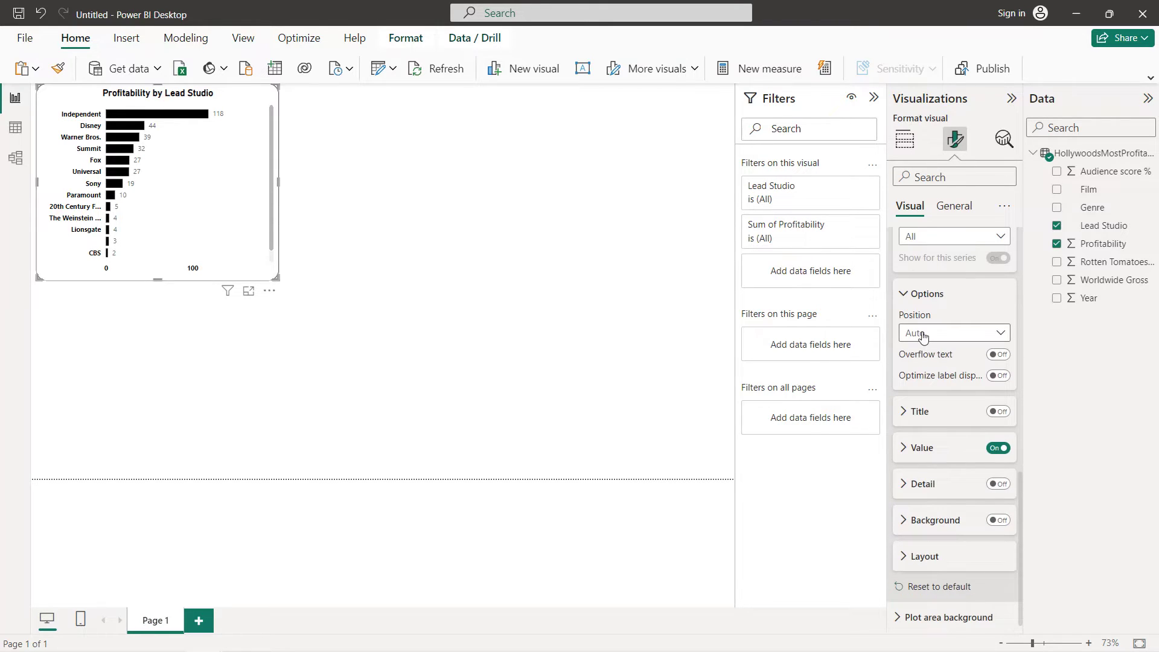
left_click(923, 336)
key("Escape")
left_click(943, 447)
scroll(942, 446, "down", 2)
left_click(908, 433)
left_click(929, 475)
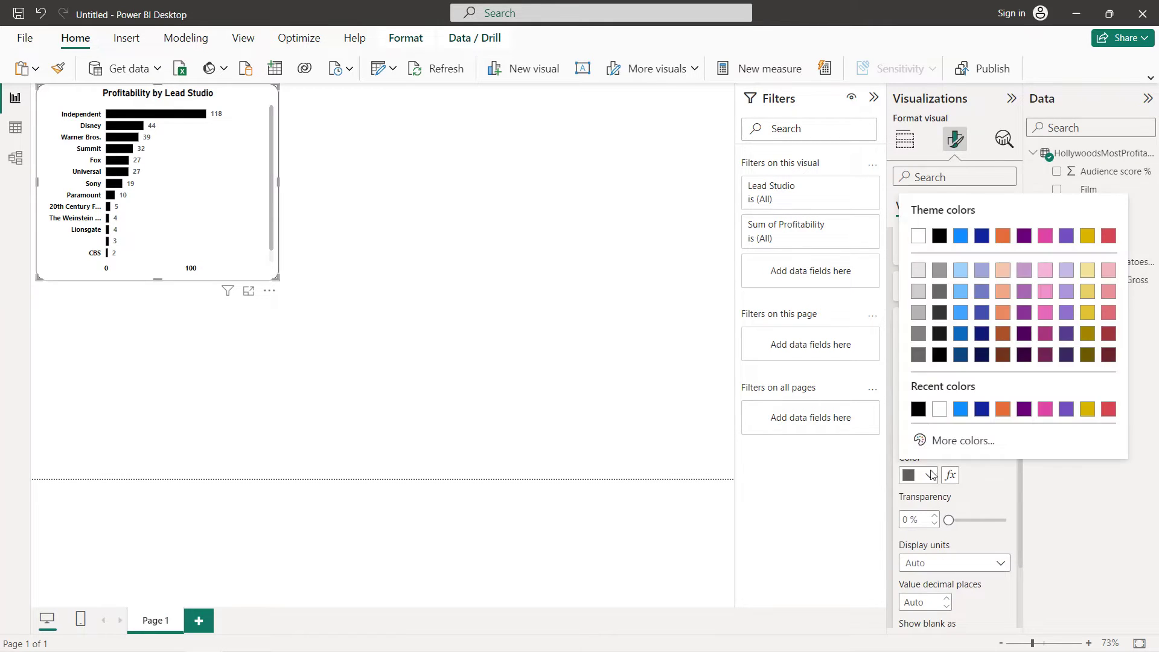
left_click(918, 410)
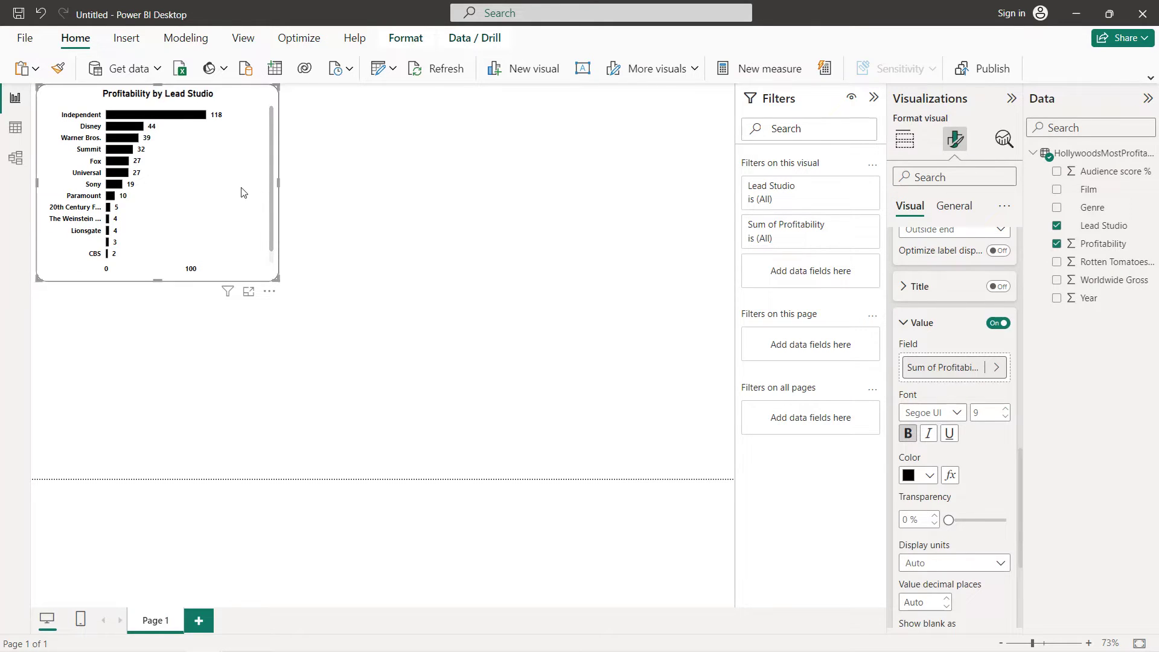
left_click(337, 183)
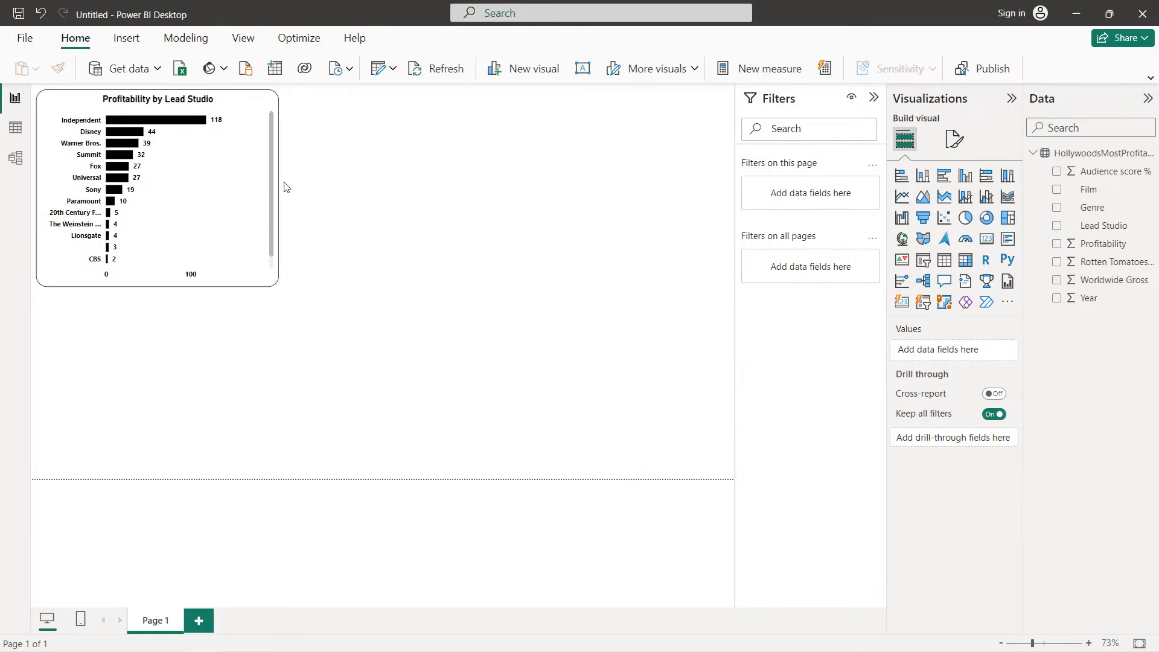
- Duplicate the lead studio chart into the page's upper right corner and replace Lead Studio with Genre on the copy's Y-axis
left_click(253, 193)
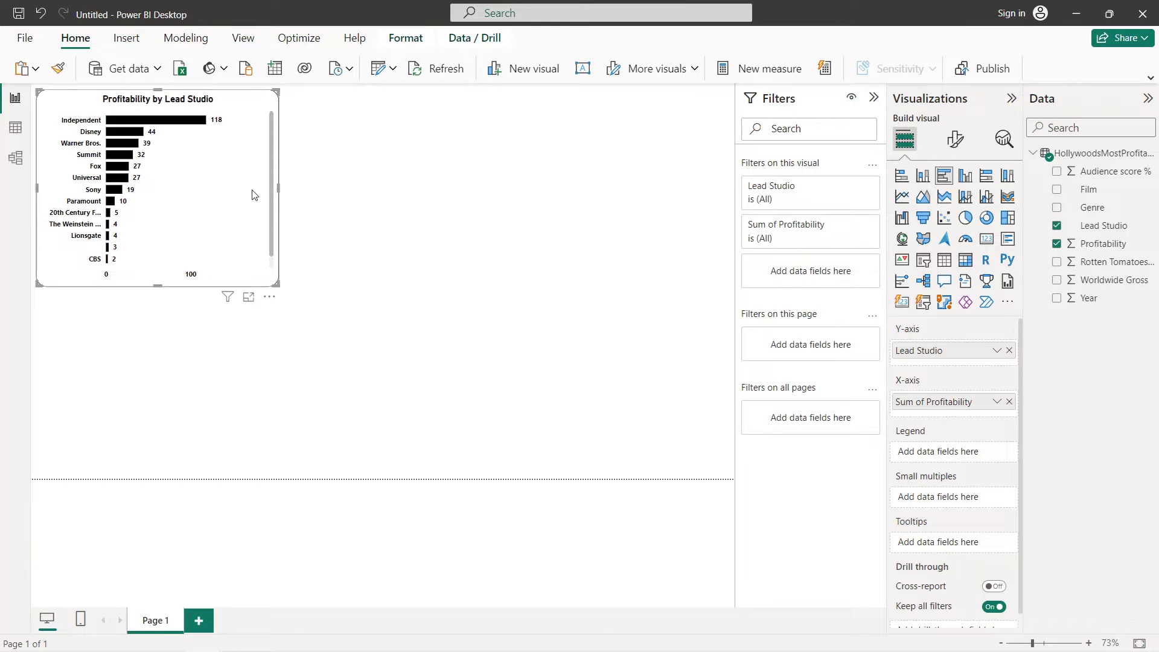
key("ctrl+c")
key("ctrl+v")
left_click_drag(316, 184, 660, 174)
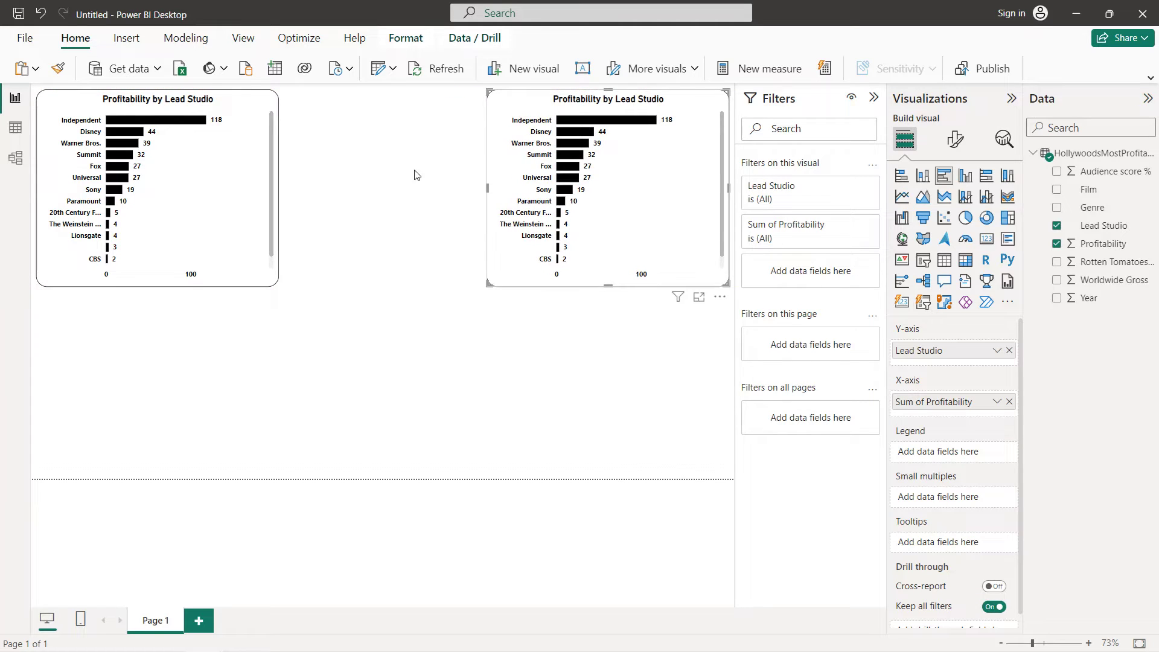
left_click_drag(984, 352, 881, 356)
left_click(1057, 208)
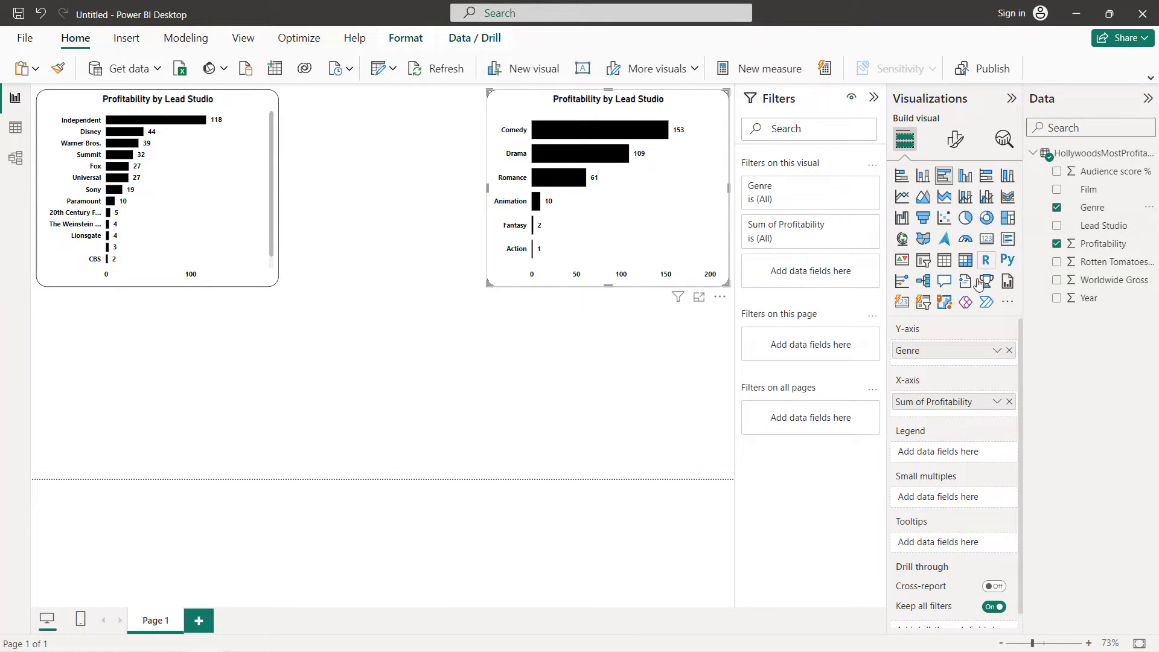
- Change the title of the genre chart to "Profitability by Genre"
left_click(959, 148)
left_click(952, 208)
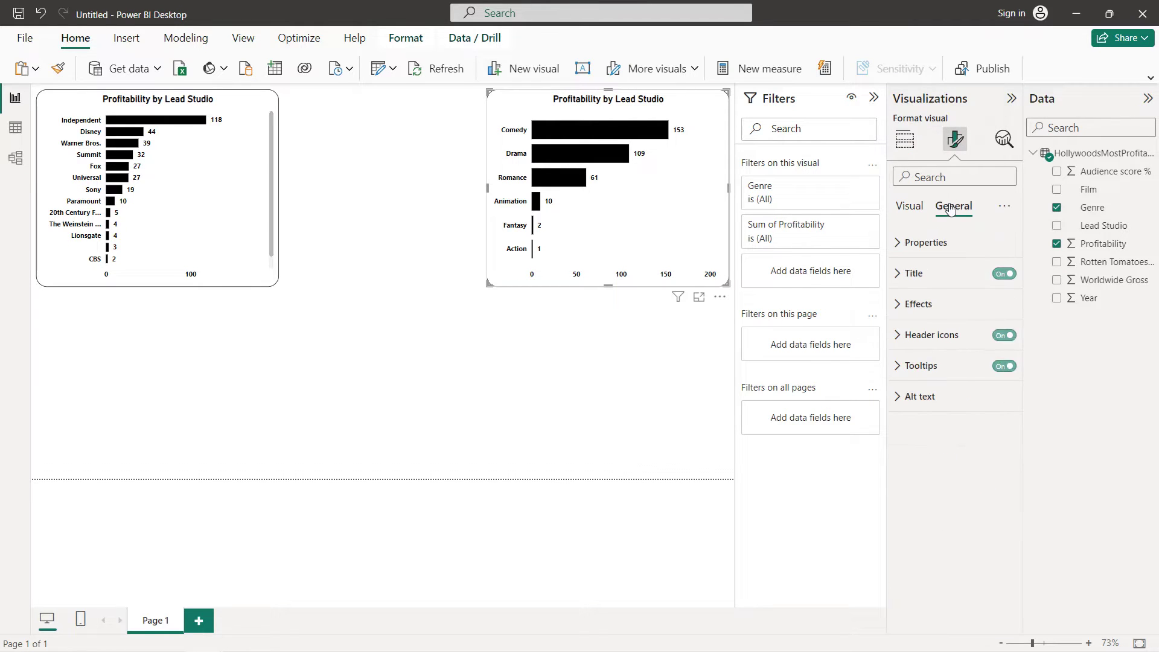
left_click(950, 272)
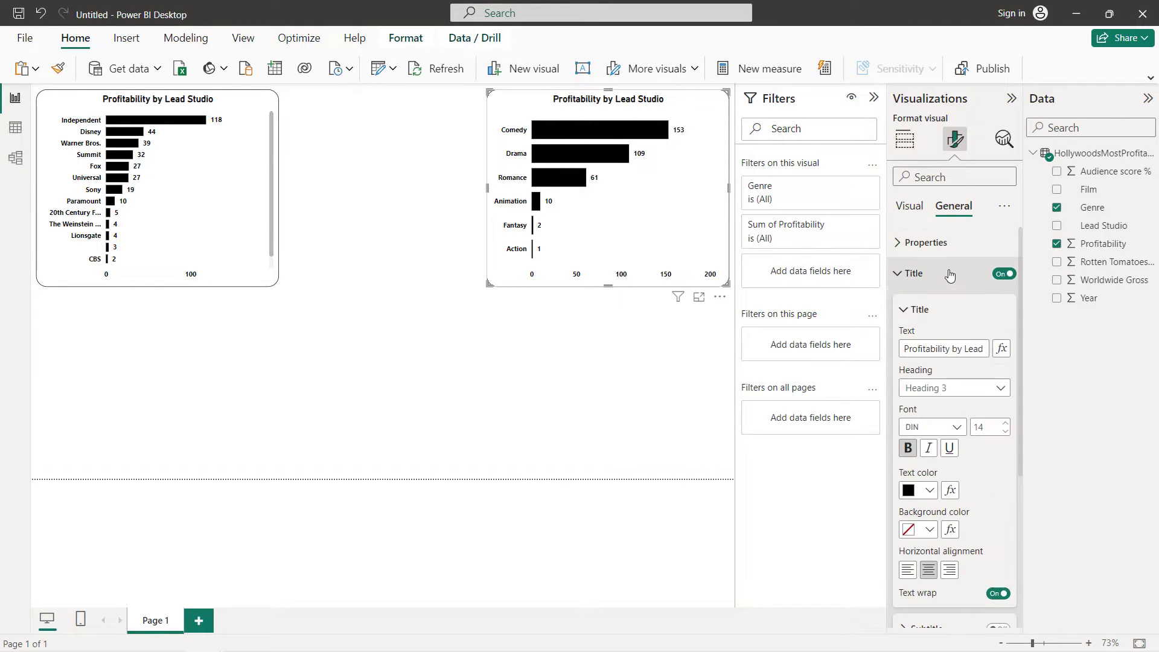
double_click(980, 350)
key("BackSpace")
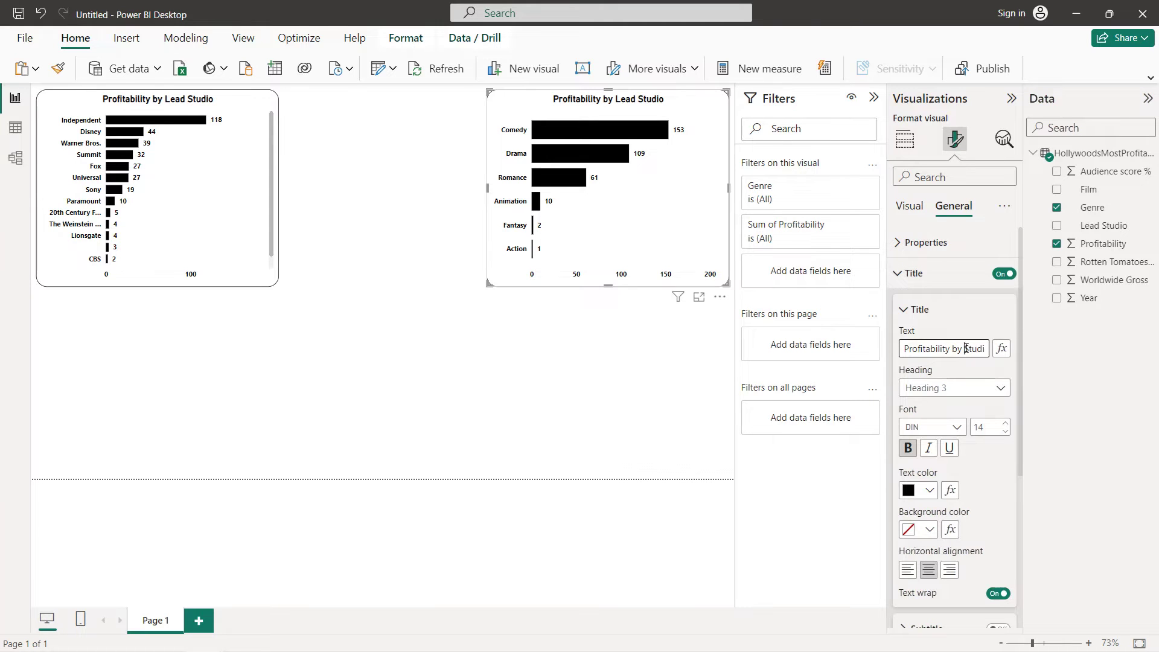
double_click(973, 348)
key("BackSpace")
type("Genre")
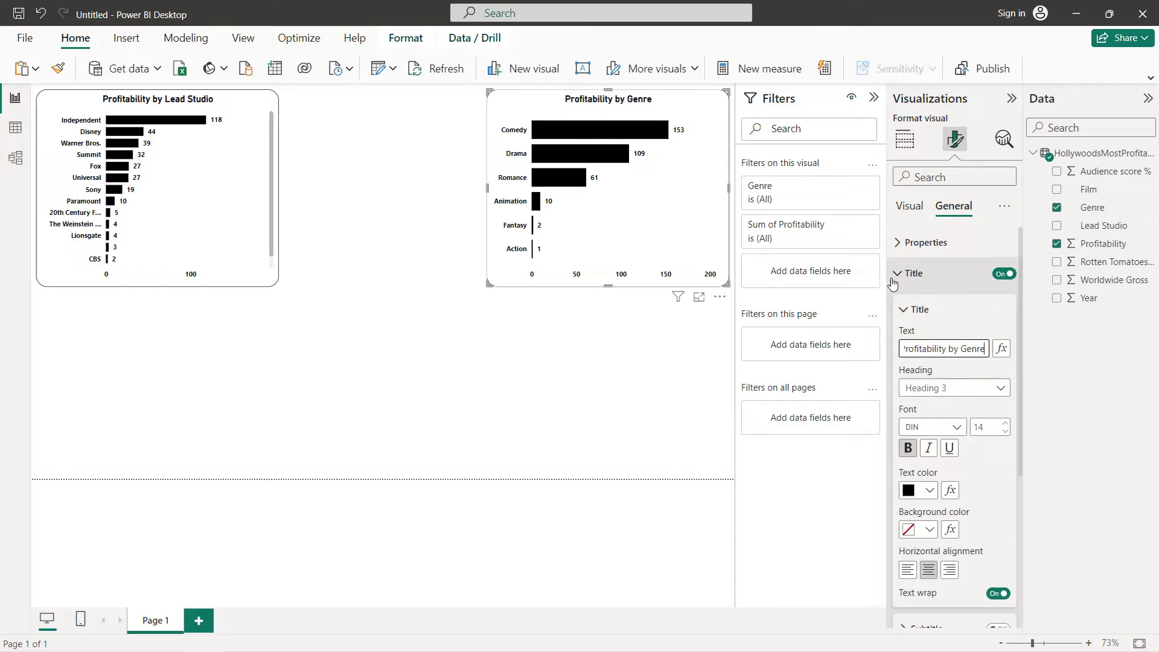
left_click(910, 274)
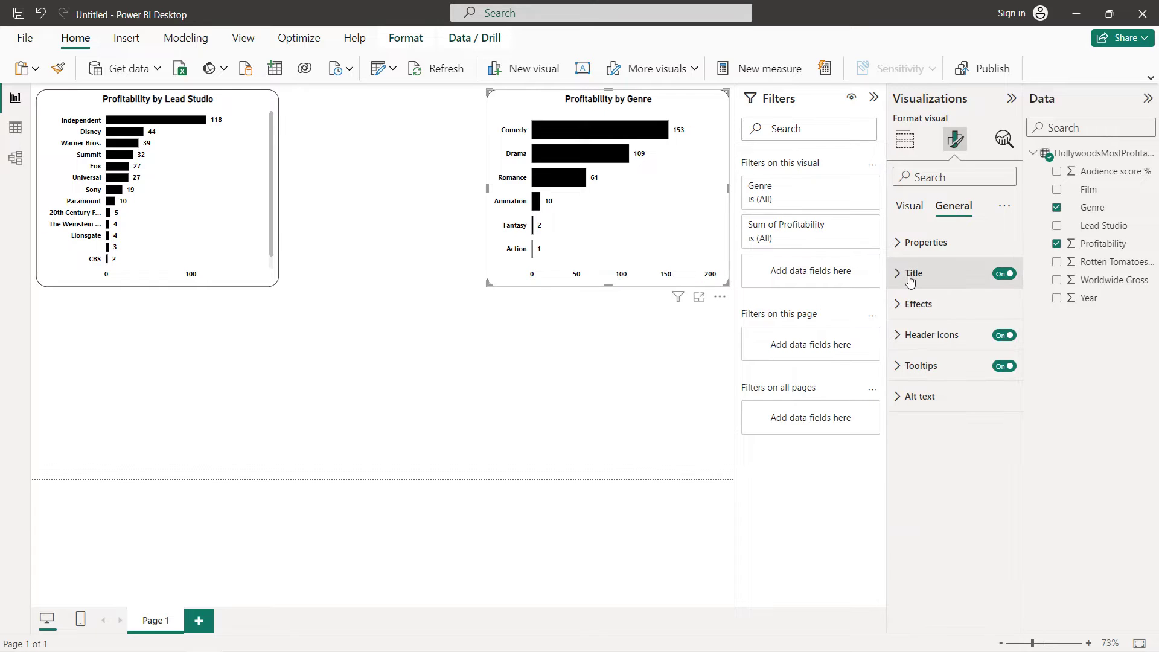
left_click(641, 344)
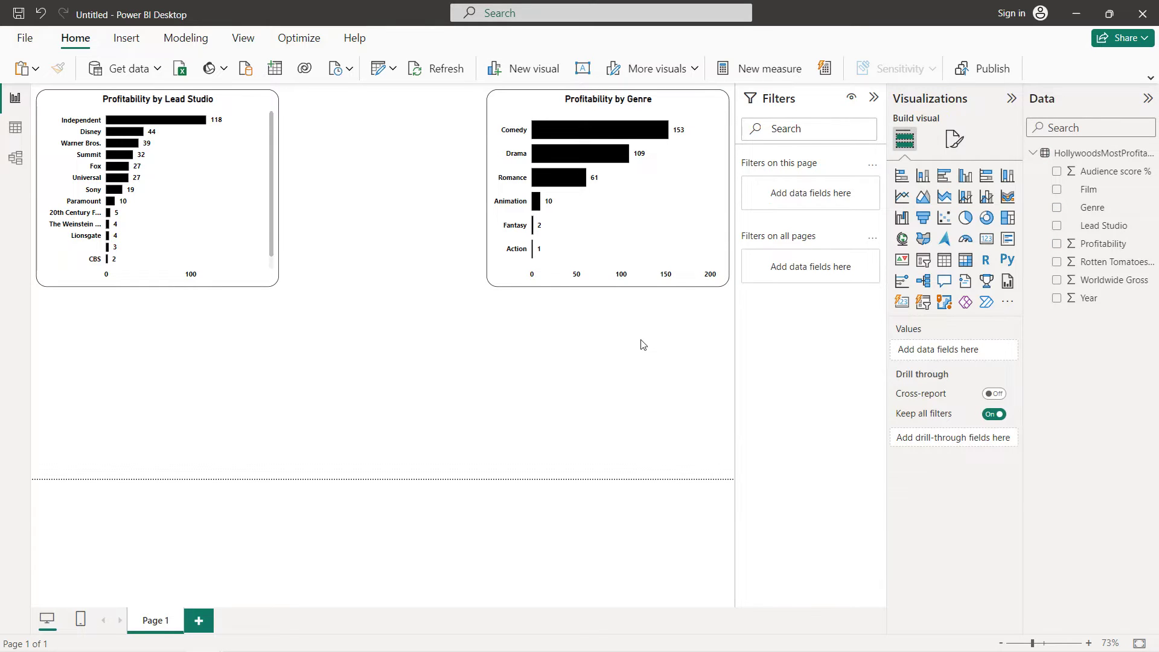
- Duplicate the lead studio chart again and fit the narrower copy into the gap between the two existing charts
left_click(224, 225)
key("ctrl+c")
key("ctrl+v")
left_click_drag(303, 209, 486, 200)
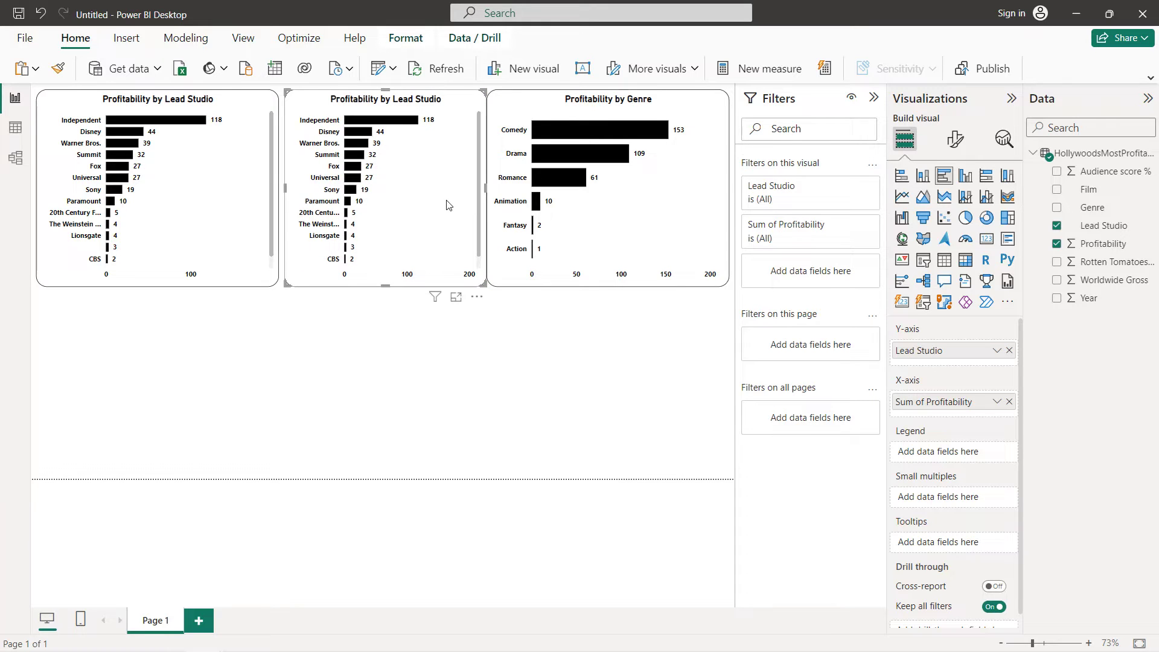
key("Left")
key("Left")
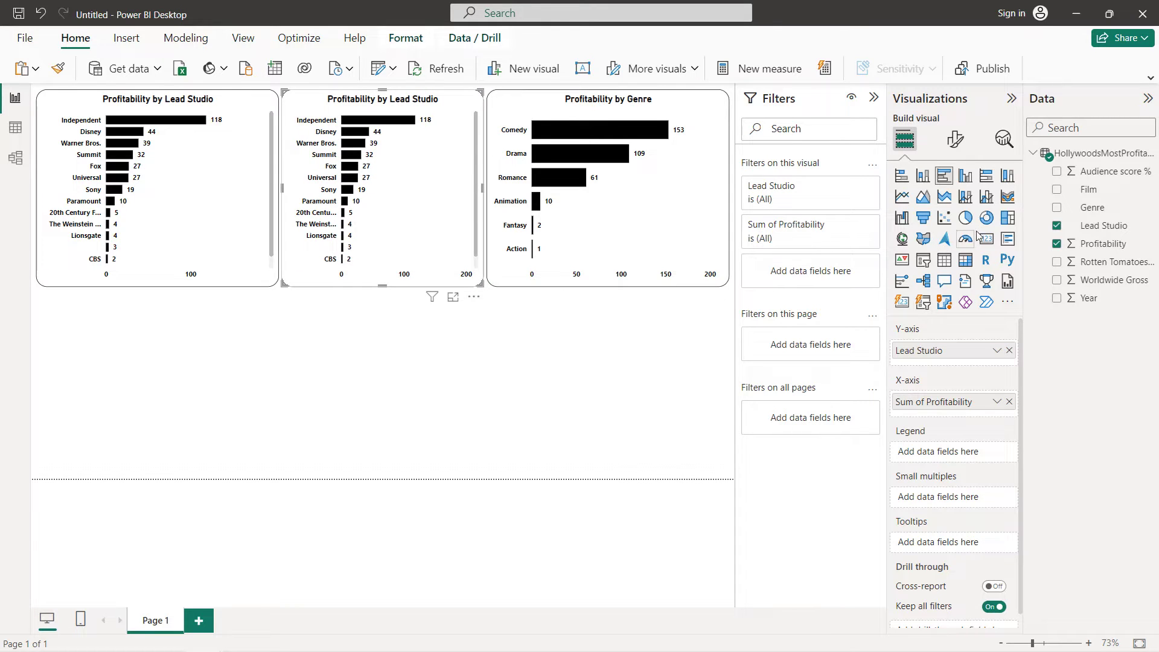
- Convert the middle chart to a donut chart with Genre as the legend and Count of Film as the values
left_click(986, 217)
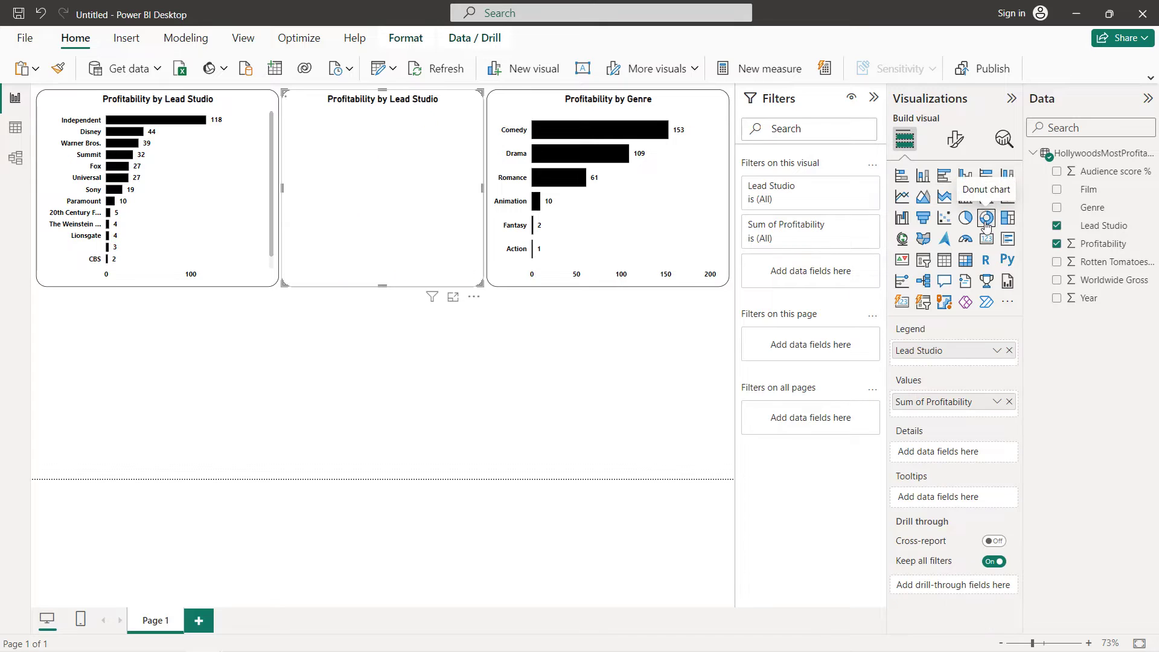
left_click(1008, 350)
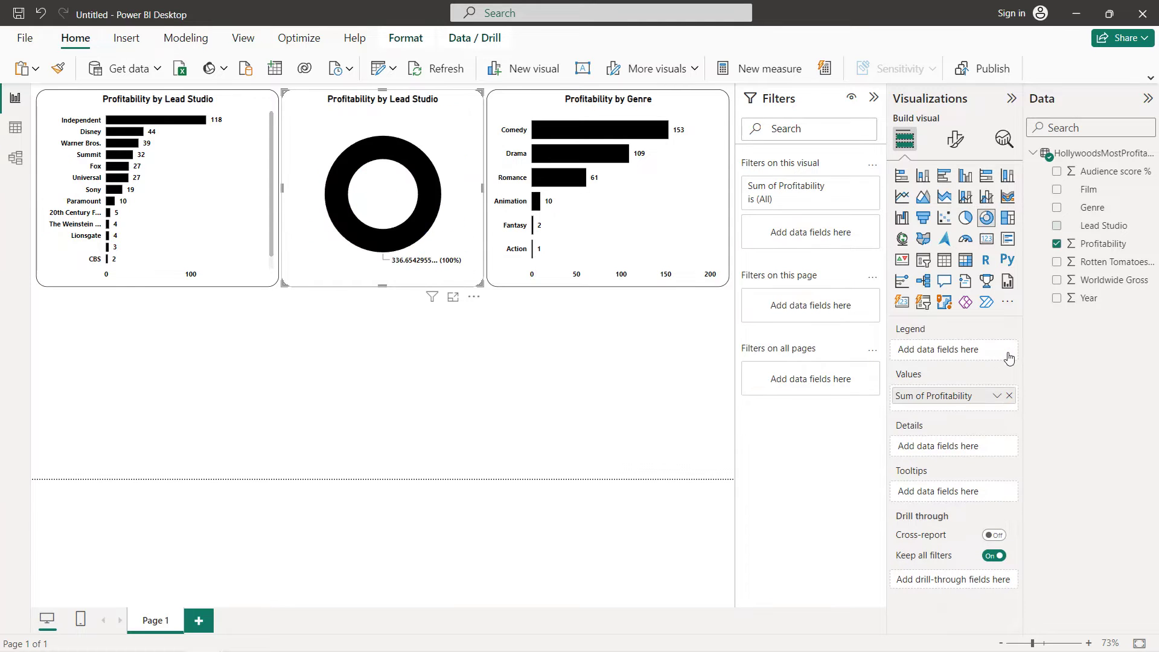
left_click(1009, 396)
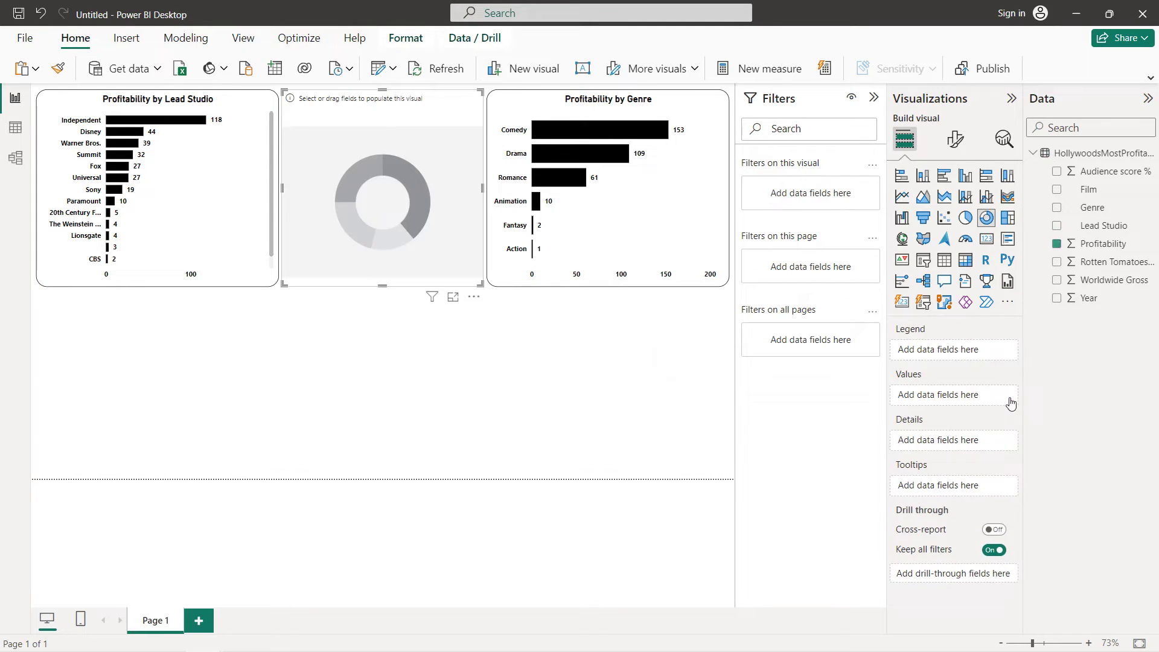
left_click(1056, 209)
left_click(1056, 190)
left_click_drag(937, 446, 938, 403)
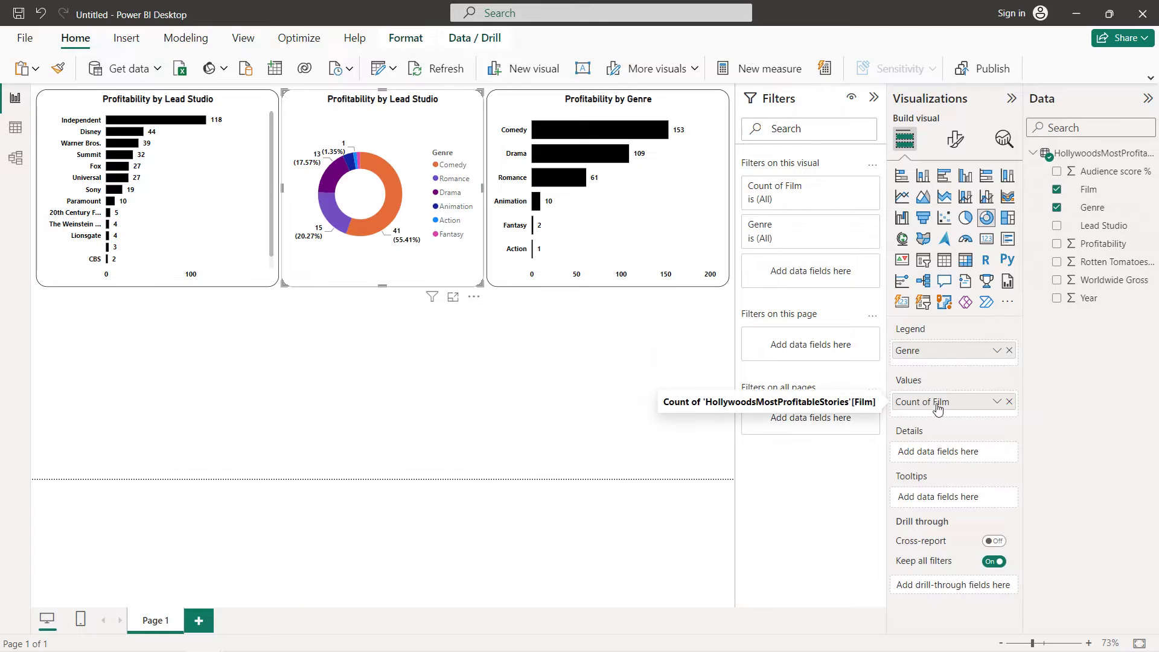
- Turn off the donut chart's legend and set its detail label contents to Category, percent of total
left_click(955, 139)
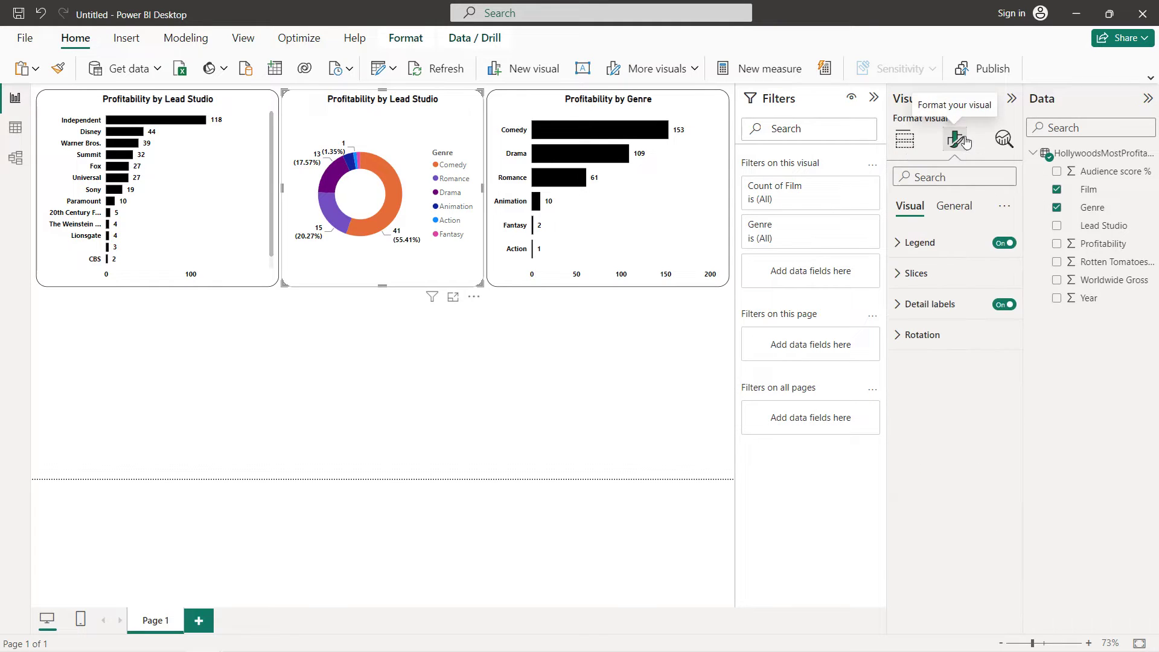
left_click(1004, 244)
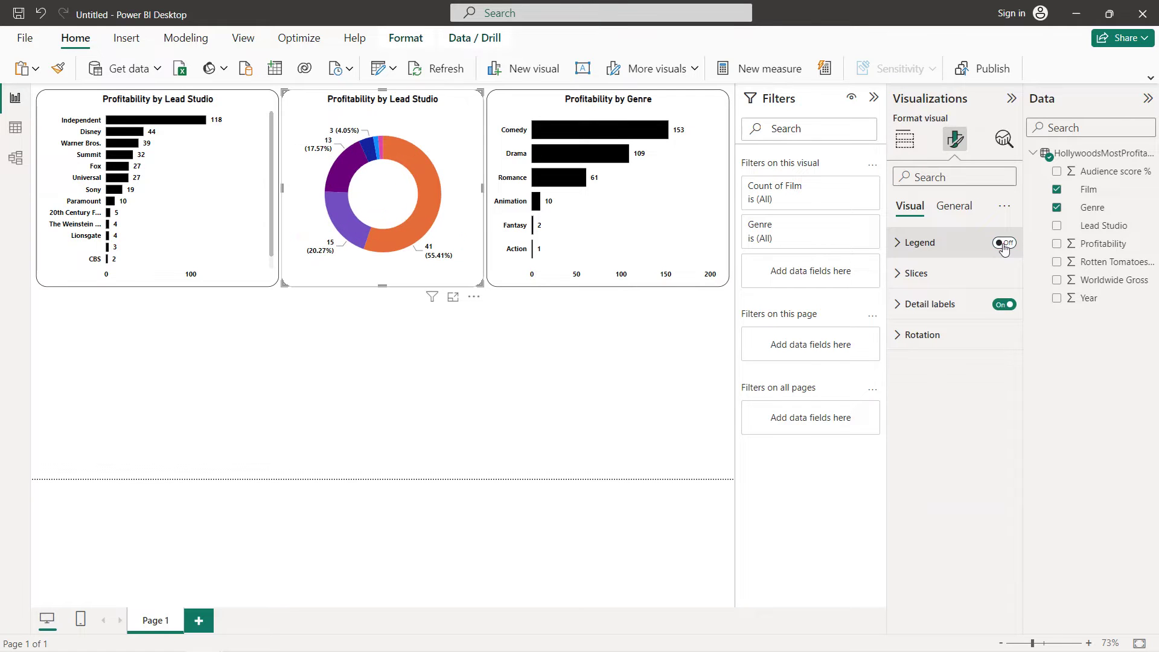
left_click(954, 206)
left_click(910, 206)
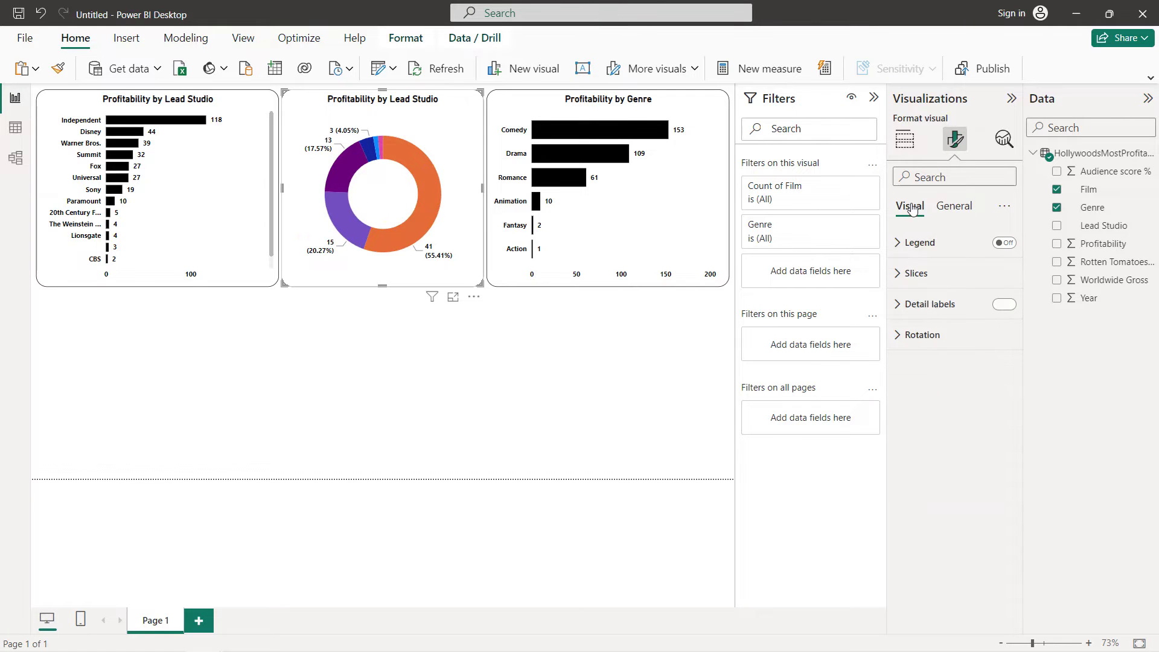
left_click(933, 312)
left_click(937, 446)
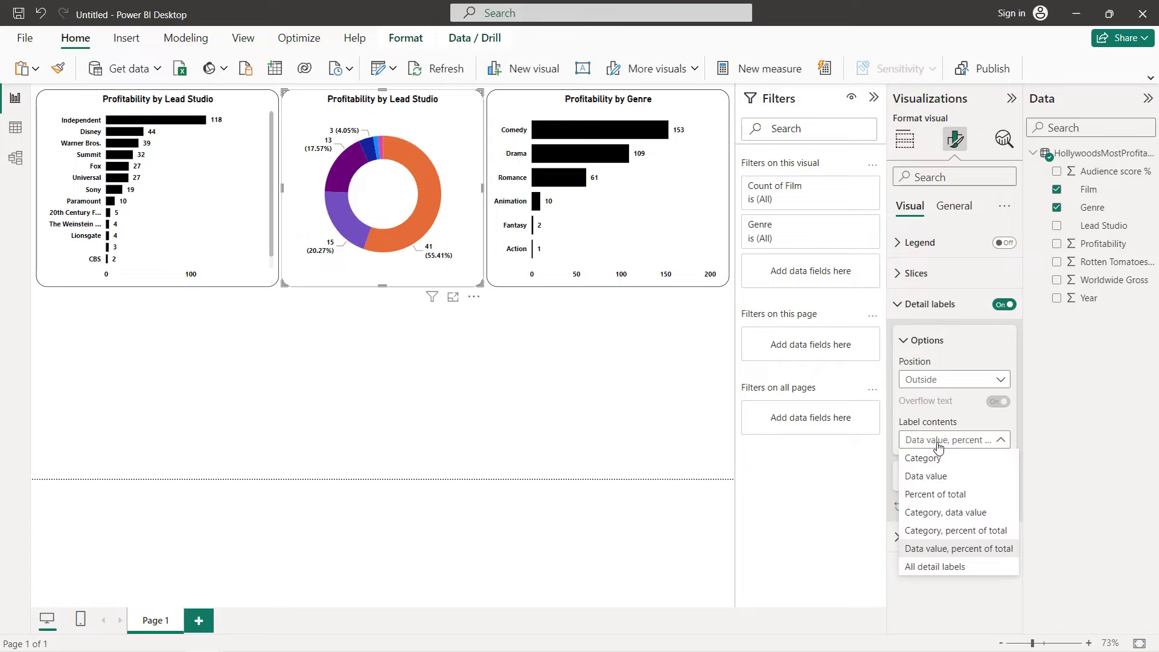
left_click(947, 530)
left_click(927, 308)
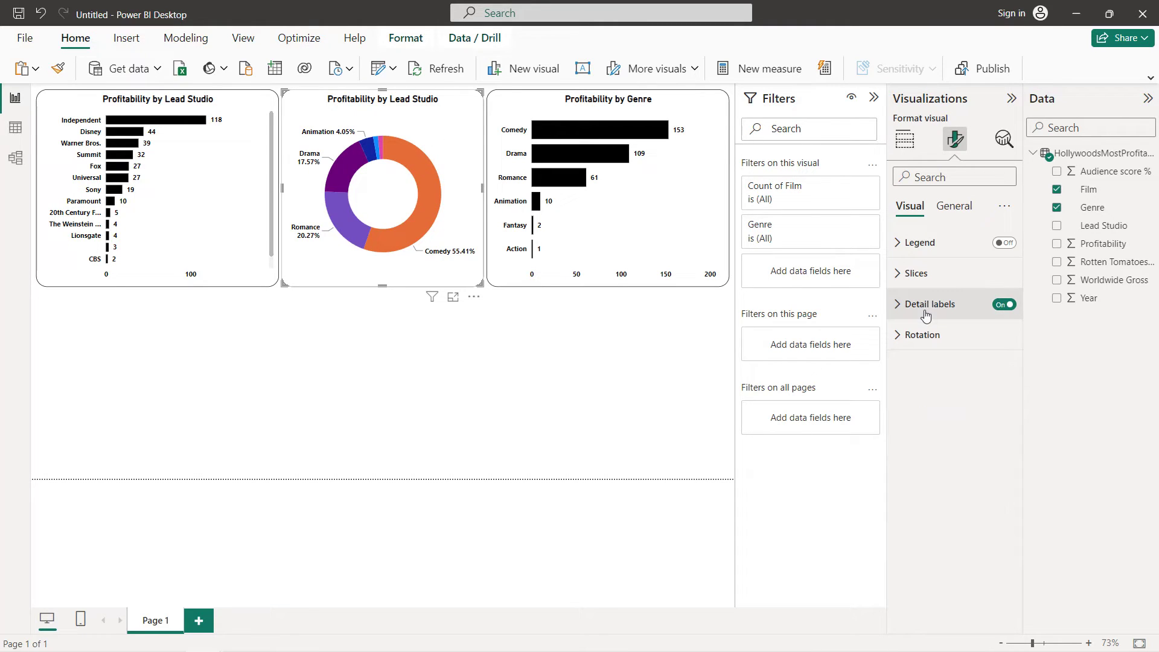
- Color the donut chart's Comedy slice black, the Romance slice dark gray and the Drama slice medium gray
left_click(929, 288)
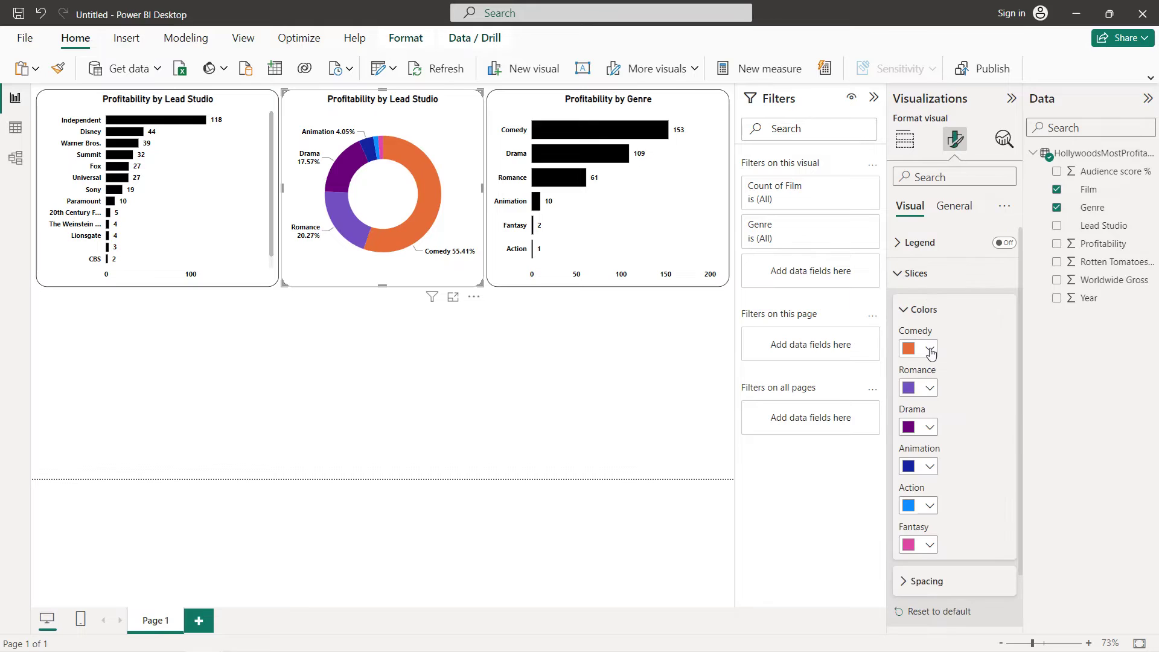
left_click(931, 350)
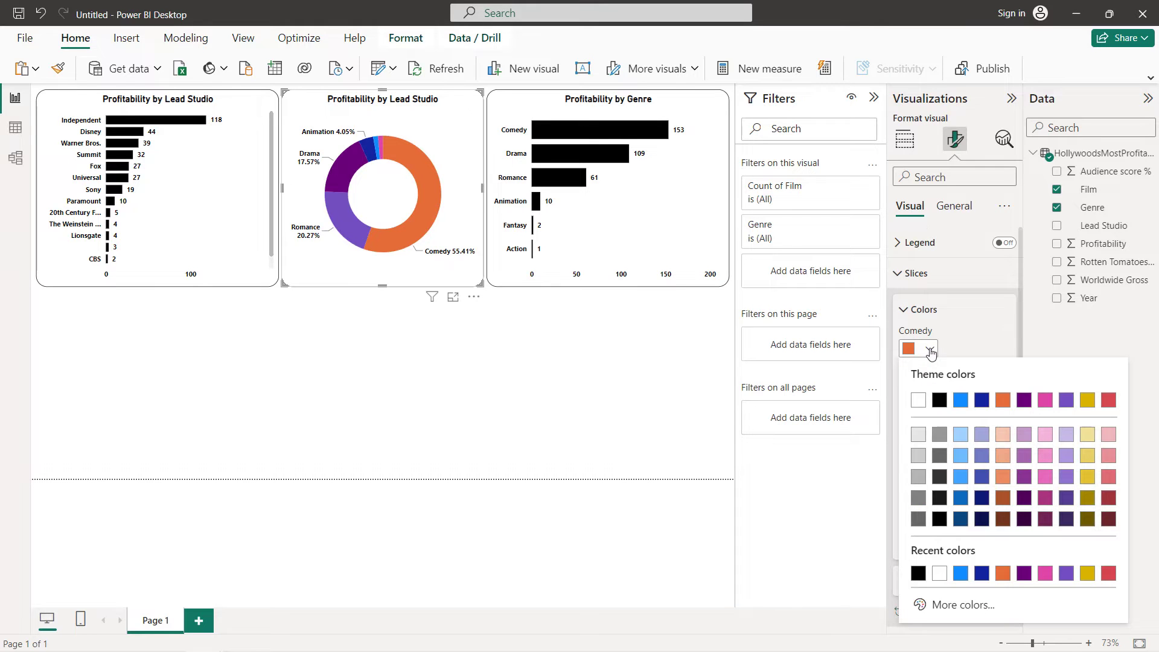
left_click(919, 574)
left_click(929, 388)
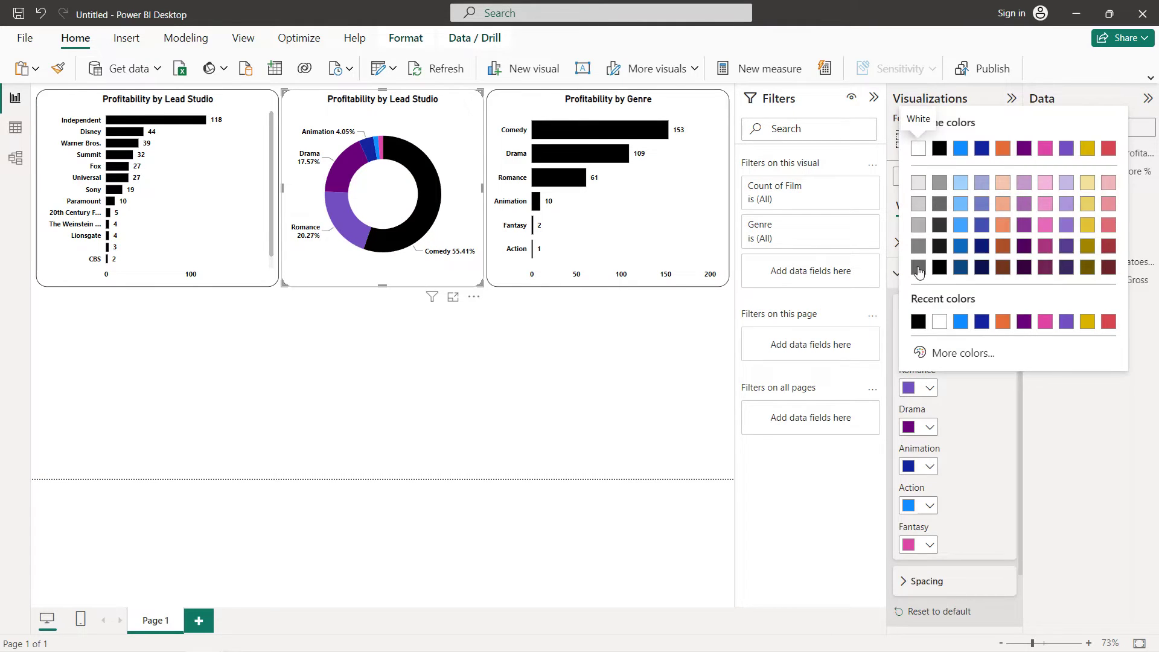
left_click(918, 270)
left_click(930, 427)
left_click(919, 296)
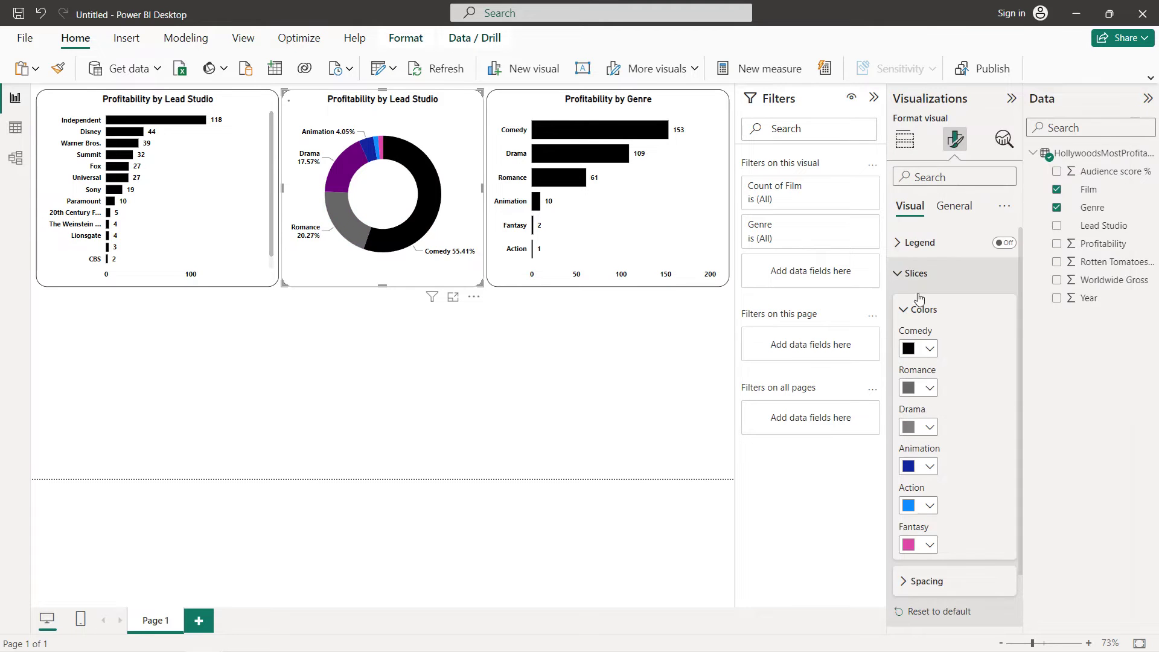
- Color the donut chart's Animation, Action and Fantasy slices in progressively lighter grays, with Fantasy the lightest
left_click(930, 466)
left_click(918, 318)
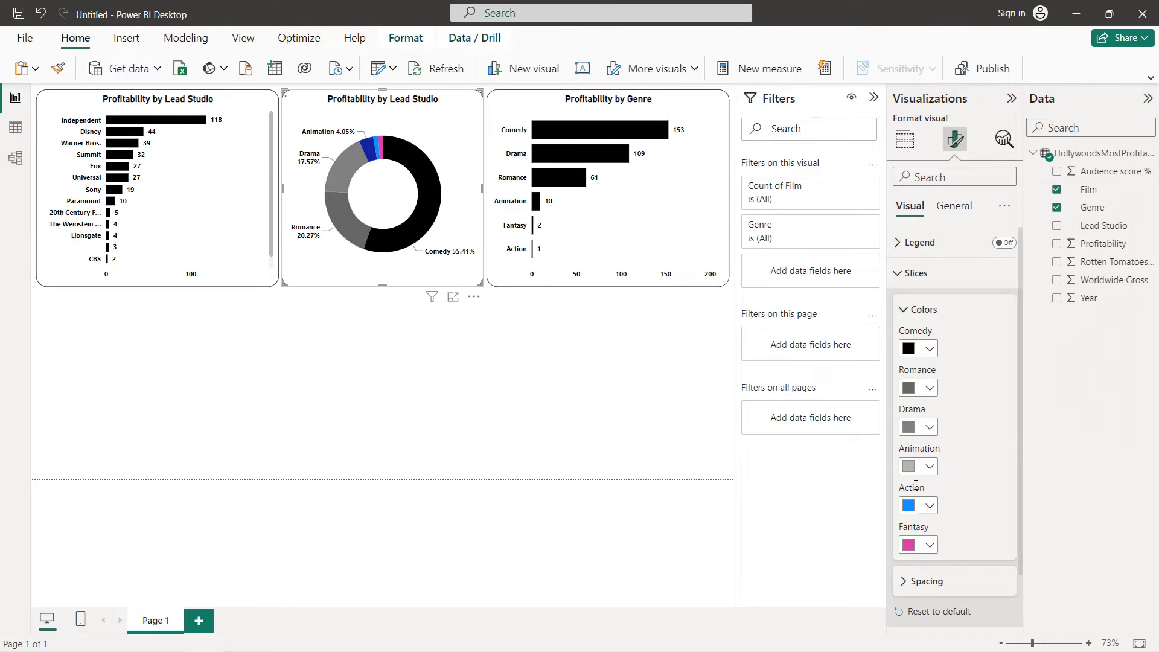
left_click(930, 505)
left_click(917, 336)
left_click(928, 545)
left_click(919, 346)
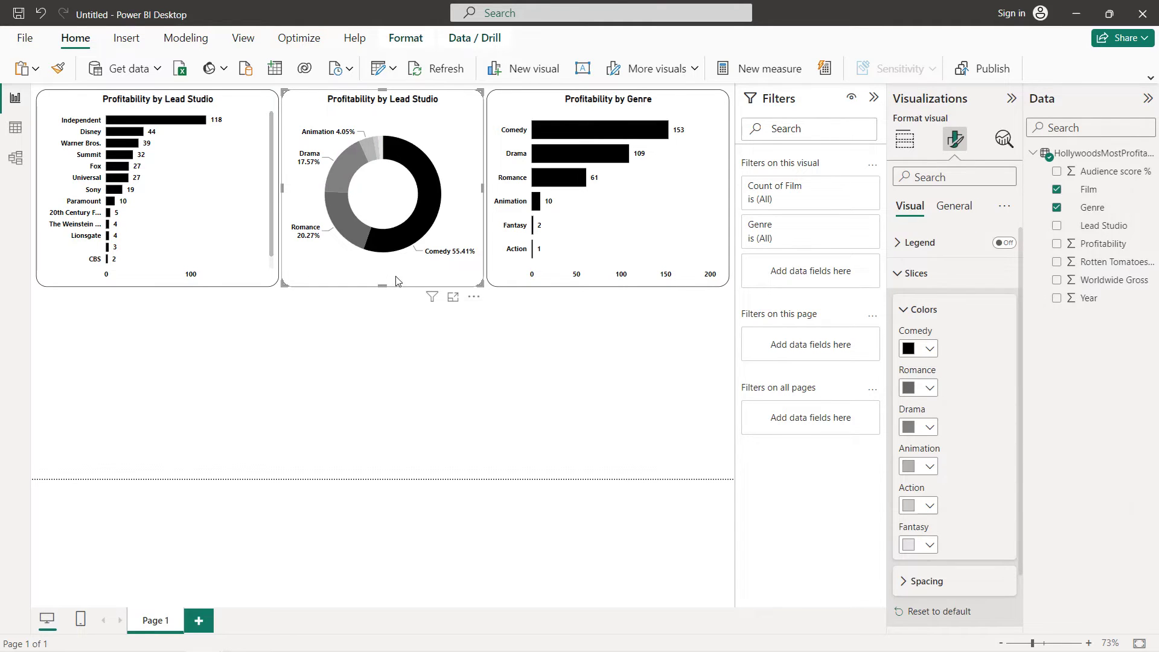
- Shorten the donut chart and place two copies of it beneath the original in the middle column
left_click_drag(380, 290, 381, 237)
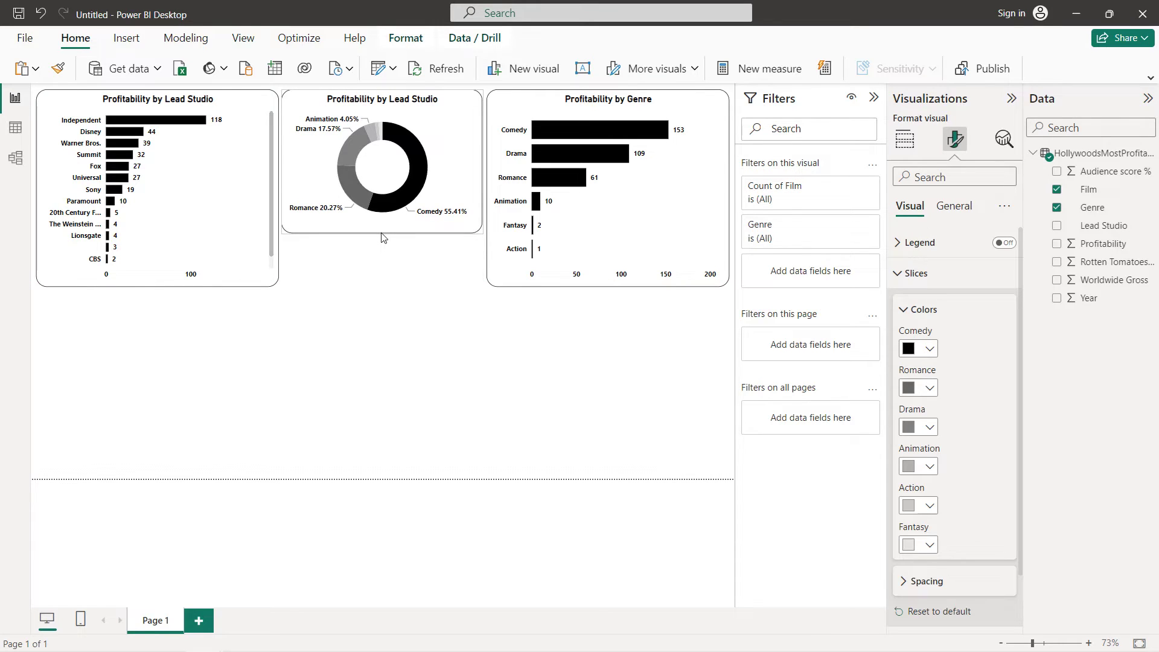
left_click_drag(381, 238, 381, 233)
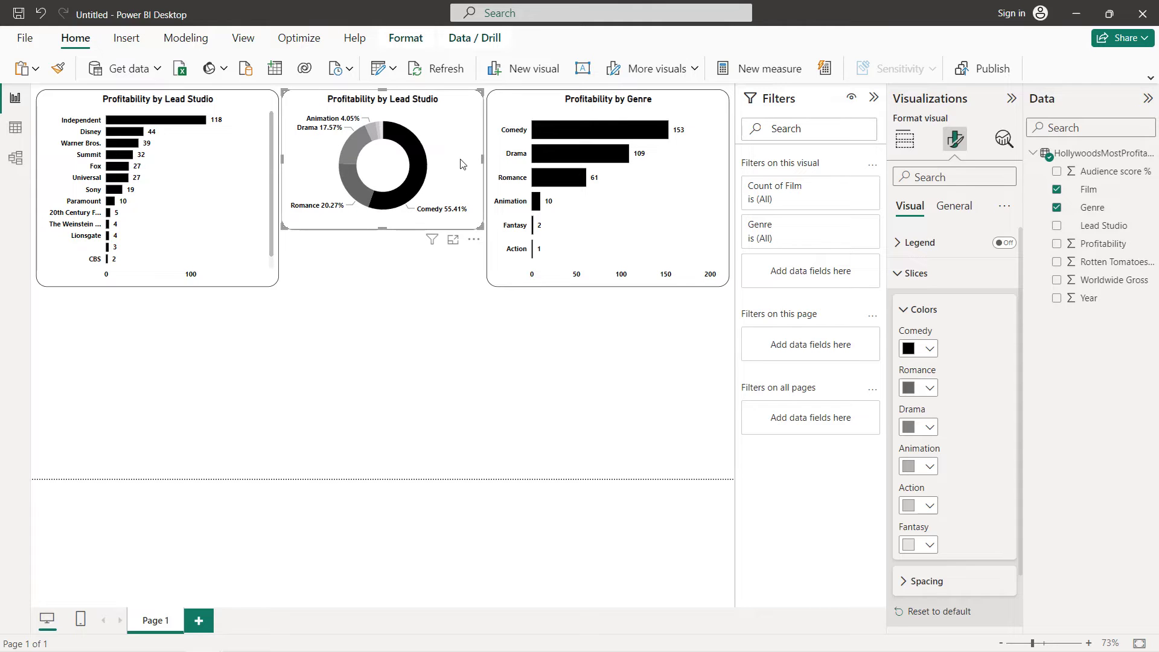
key("ctrl+c")
key("ctrl+v")
left_click_drag(444, 150, 433, 291)
key("ctrl+v")
left_click_drag(421, 204, 444, 434)
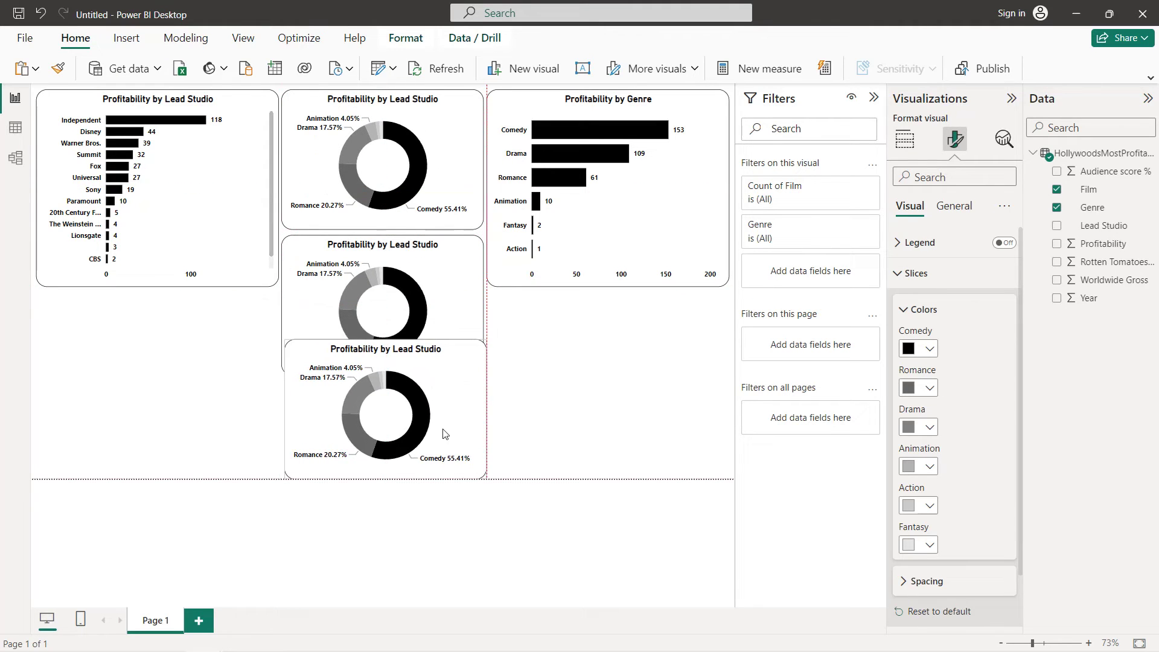
- Enlarge the canvas area, shorten the upper two donut charts and move the middle one up to leave a small gap
left_click(440, 277)
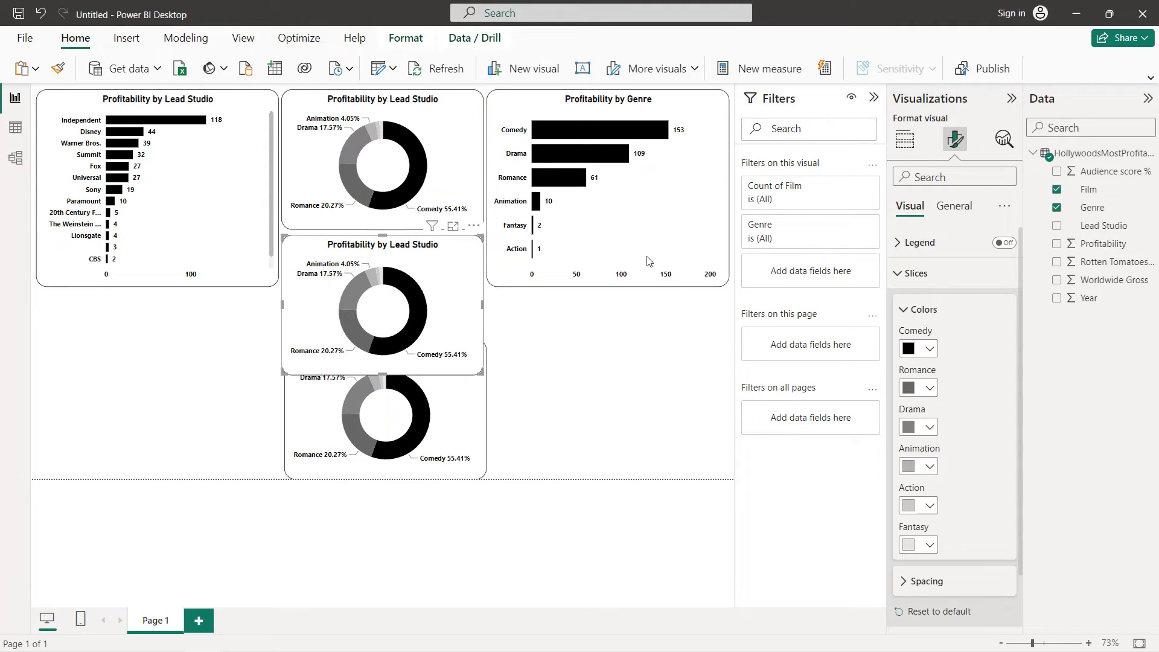
left_click(874, 97)
left_click(1012, 98)
left_click(783, 297)
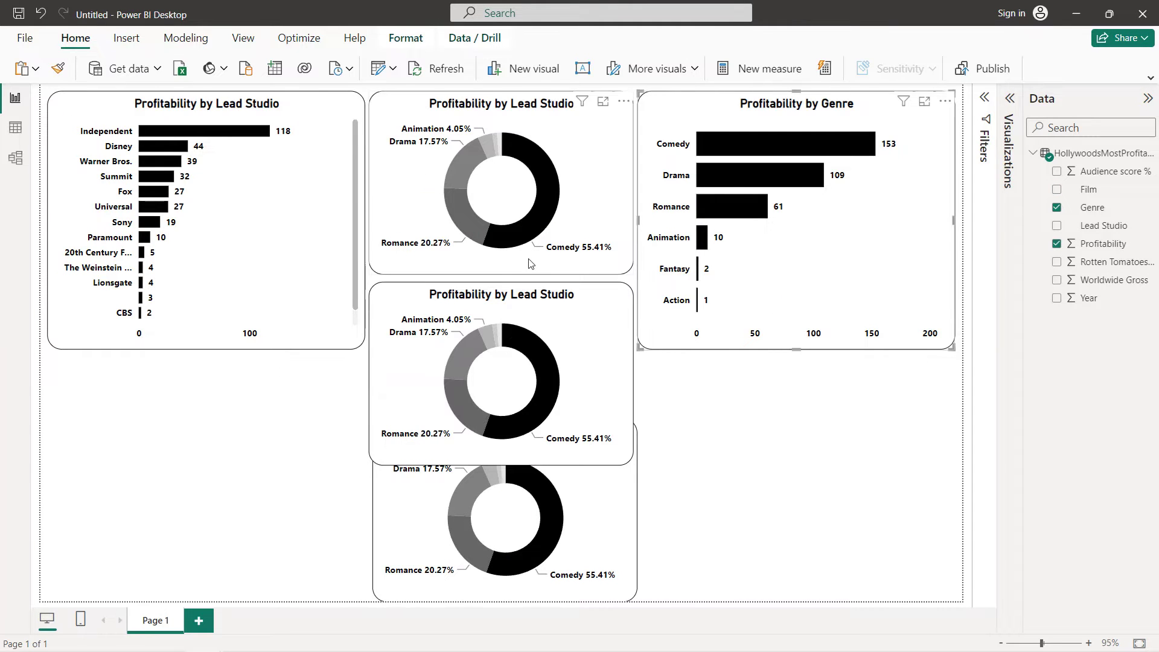
left_click(506, 273)
left_click_drag(506, 273, 506, 249)
left_click_drag(515, 313, 515, 291)
left_click_drag(504, 440, 502, 415)
- Shorten the bottom donut chart and align its position and edges with the two donuts above
left_click_drag(525, 462, 527, 463)
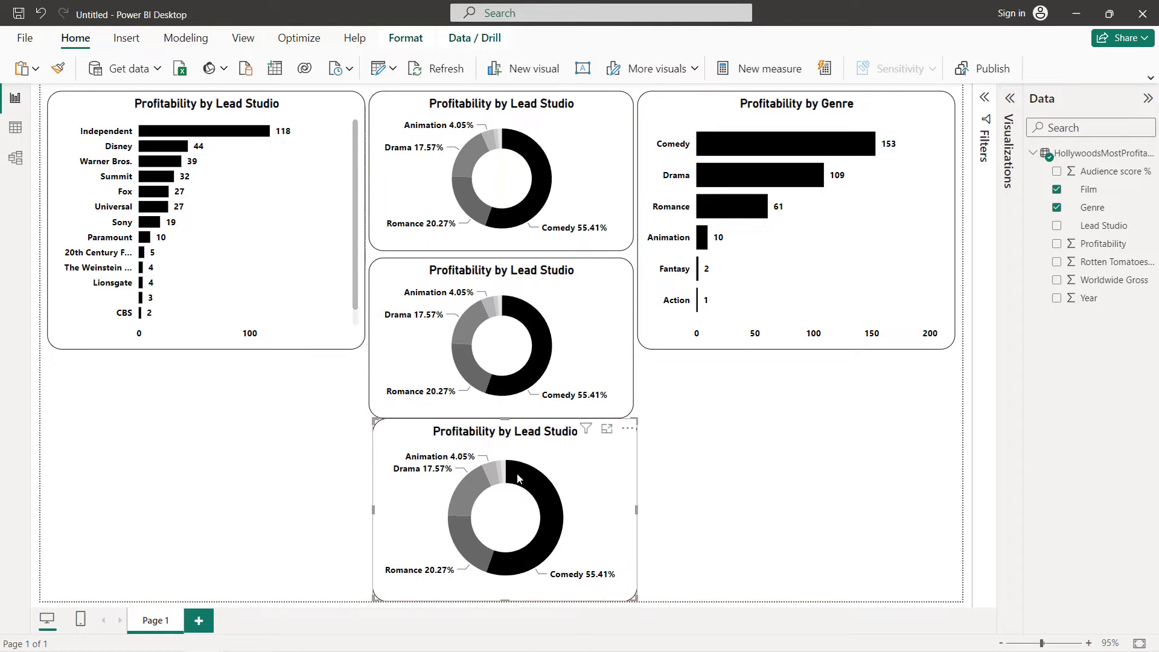
left_click_drag(508, 598, 507, 584)
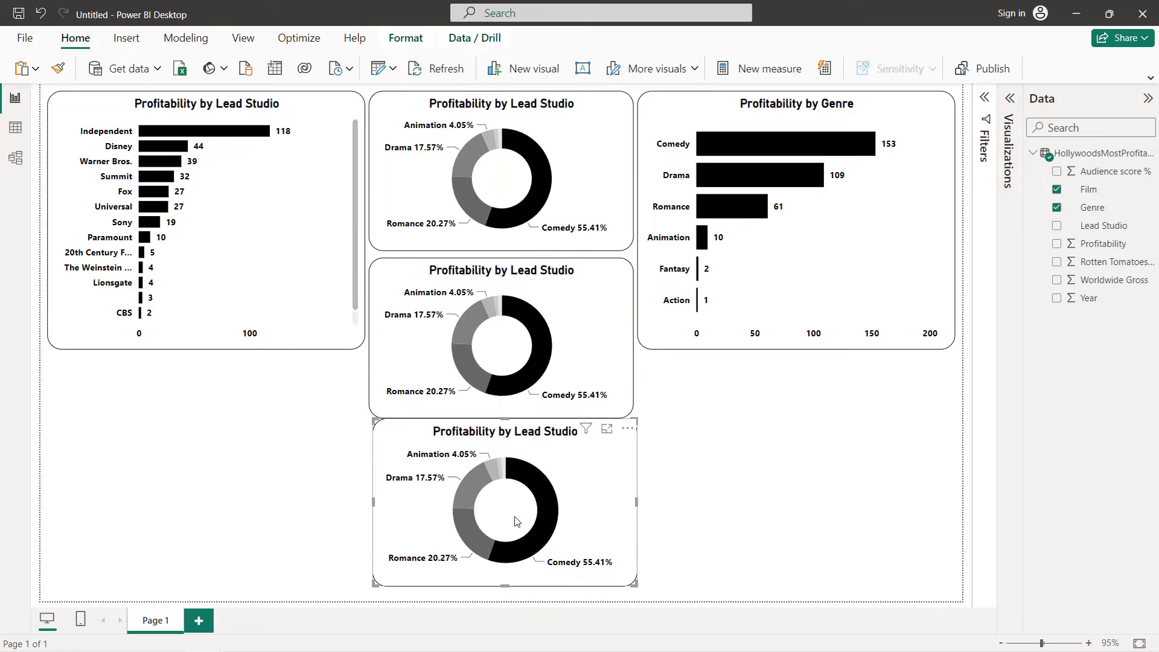
left_click_drag(512, 448, 515, 455)
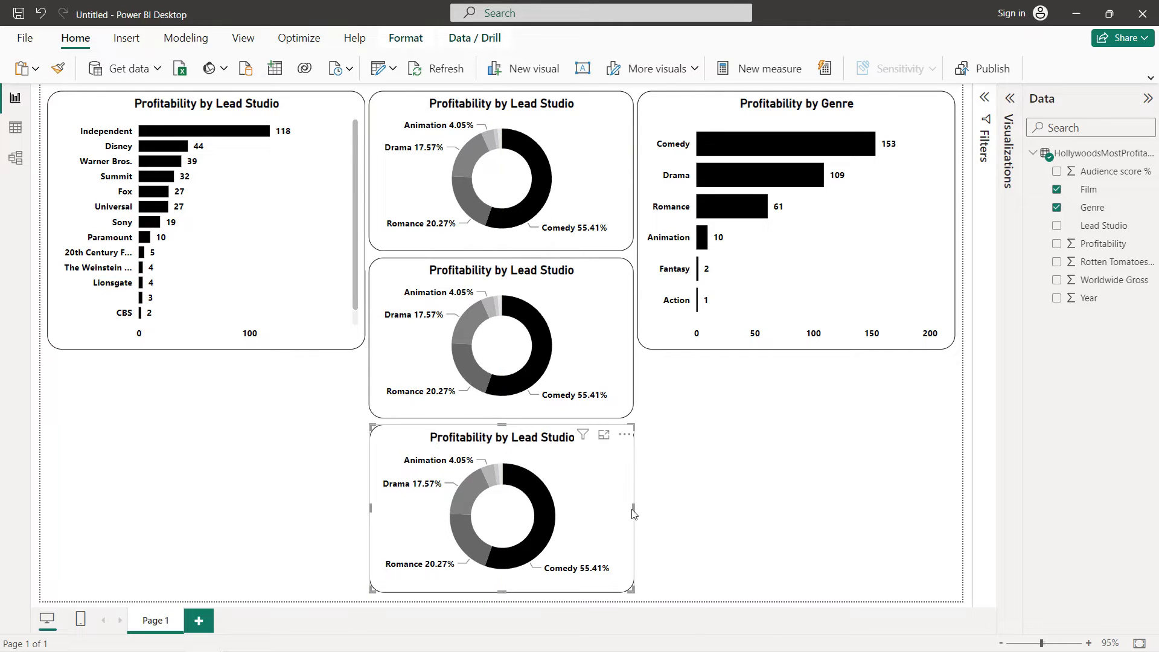
mouse_move(632, 512)
left_mouse_down()
mouse_move(616, 513)
mouse_move(632, 513)
left_mouse_up()
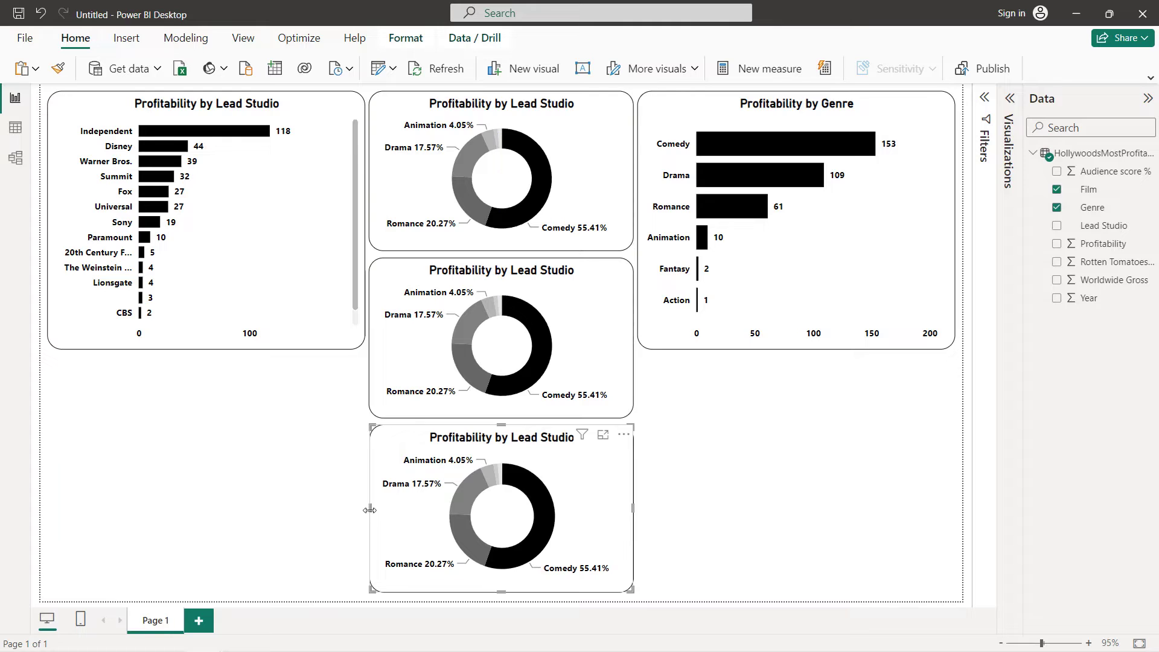
left_click_drag(370, 515, 372, 518)
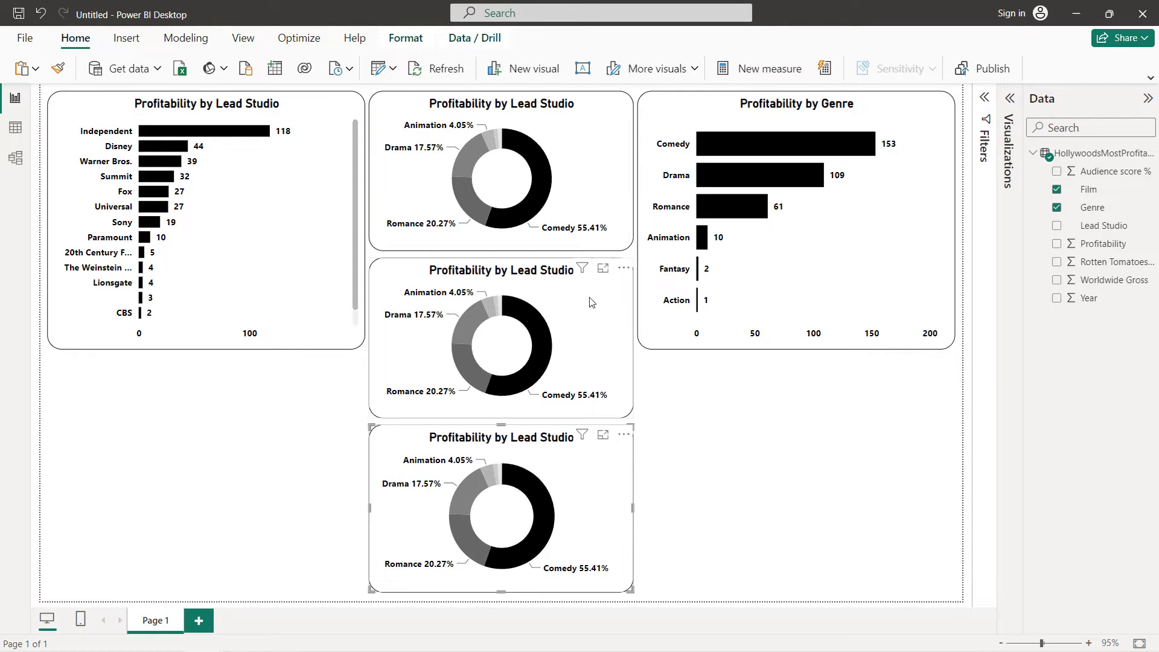
- Change the top donut chart's title to "Total films by Genre" and copy the title text
left_click(598, 152)
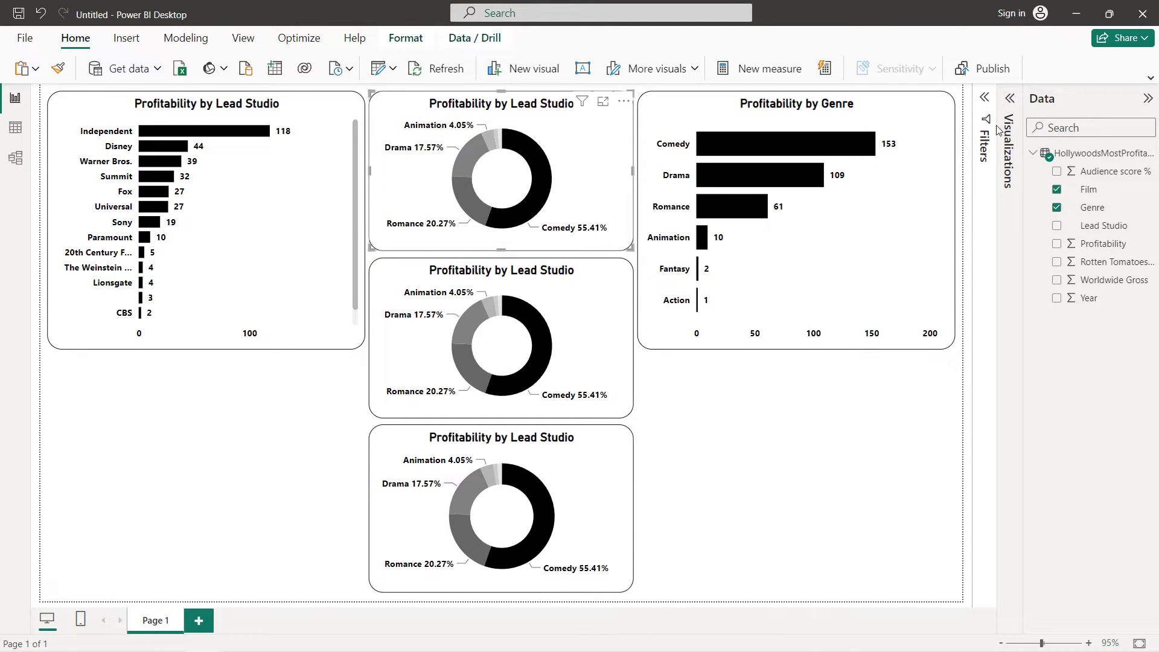
left_click(1010, 98)
left_click(954, 206)
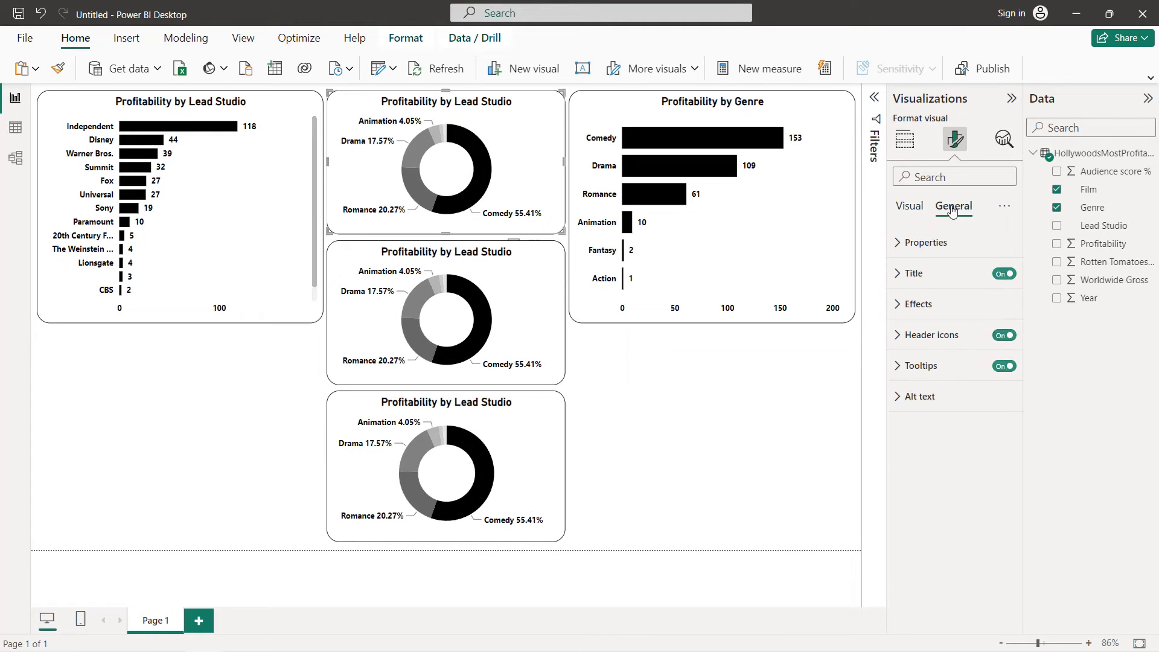
left_click(923, 275)
left_click(926, 343)
key("ctrl+a")
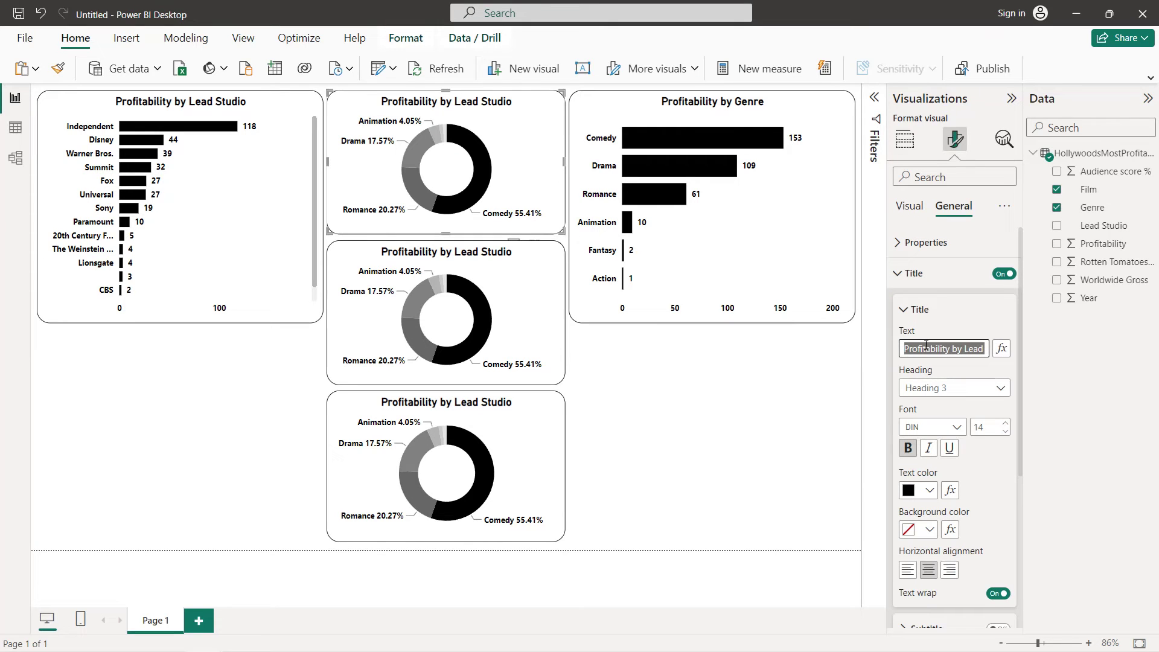
type("To")
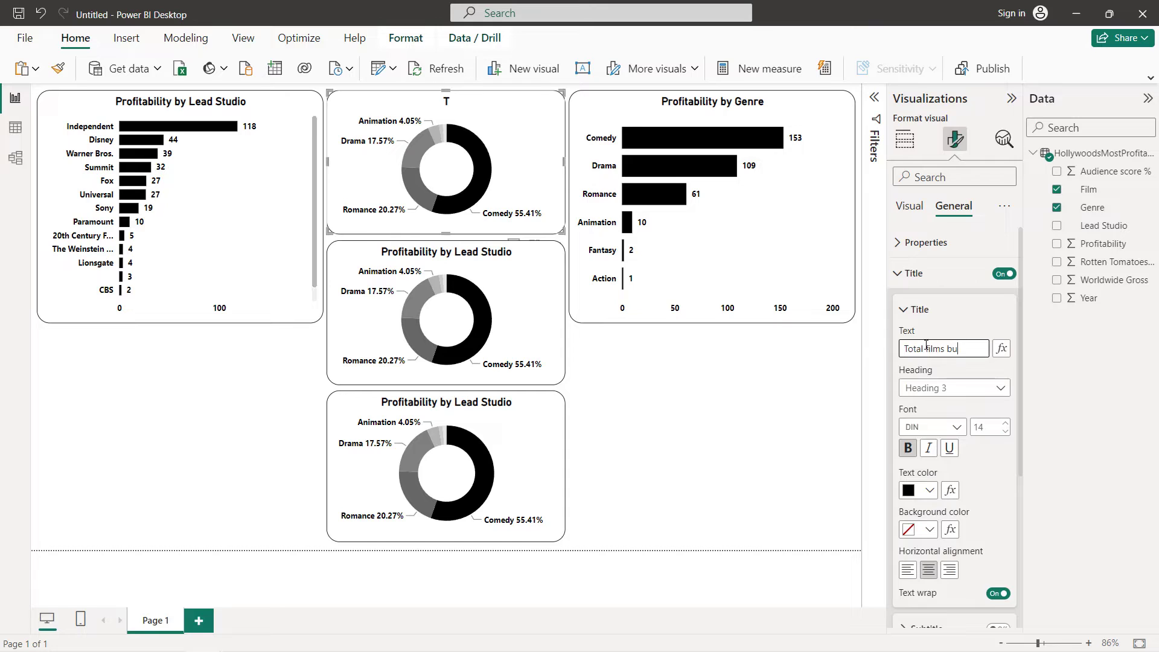
type("tal films by Genre")
key("ctrl+a")
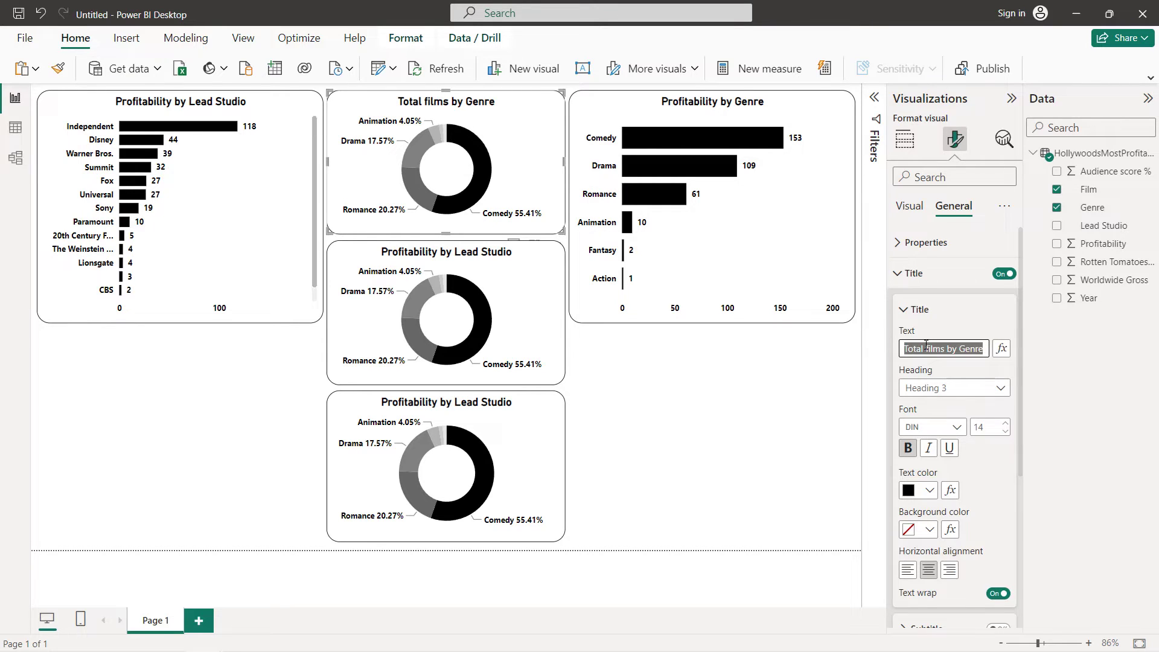
left_click(530, 170)
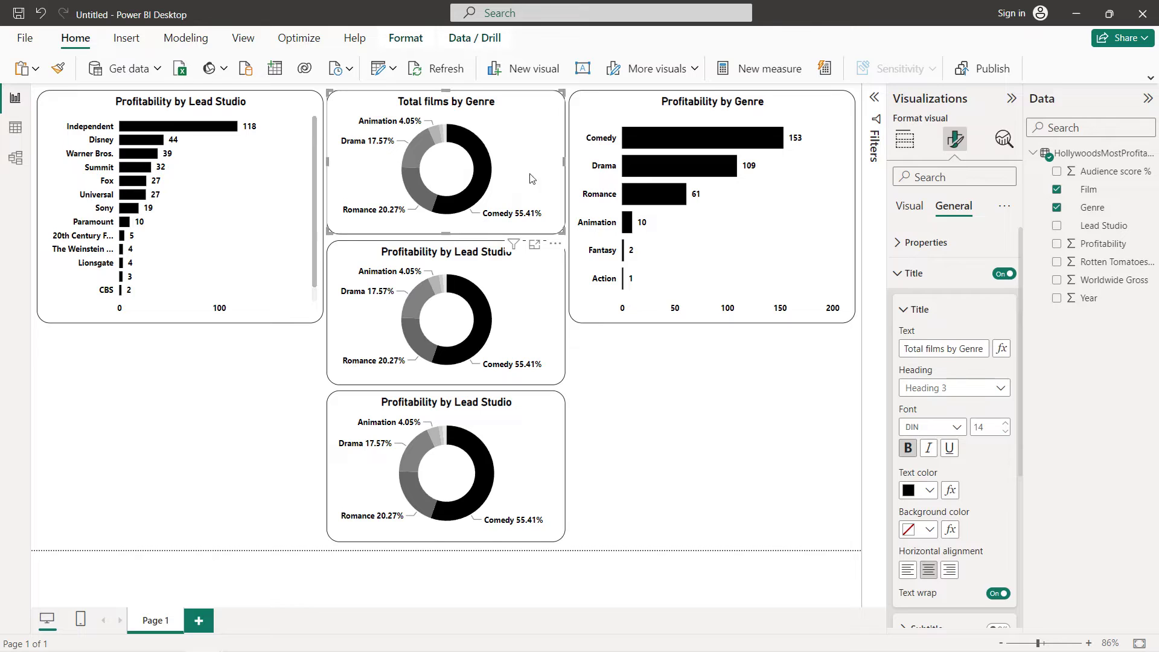
- Change the bottom donut chart's title to "Total films by Year", reusing the copied title text
left_click(531, 427)
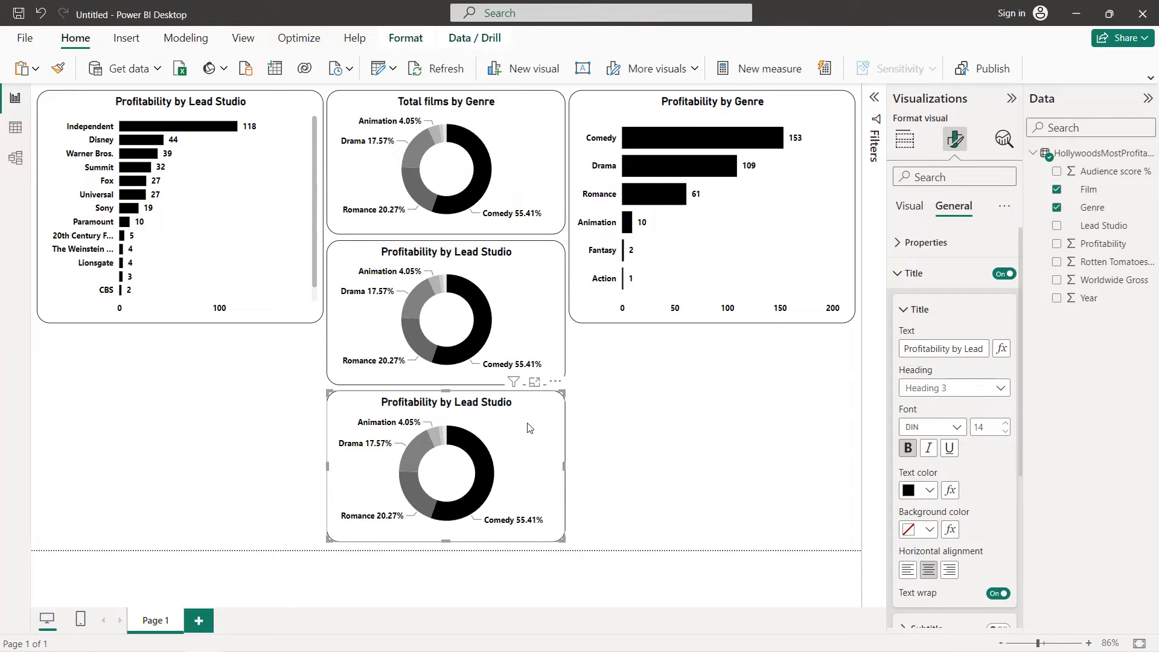
triple_click(934, 341)
key("ctrl+v")
double_click(979, 349)
type("Y")
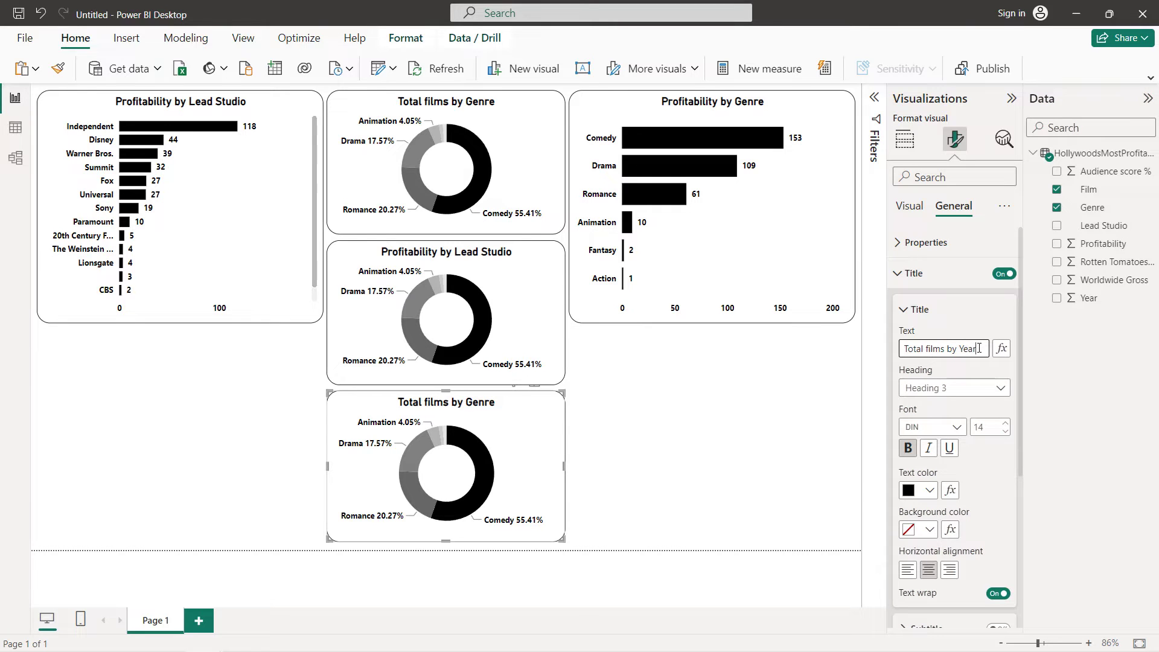
left_click(927, 273)
- Replace Genre with Year as the bottom donut chart's legend, keeping Count of Film as the only value
left_click(916, 211)
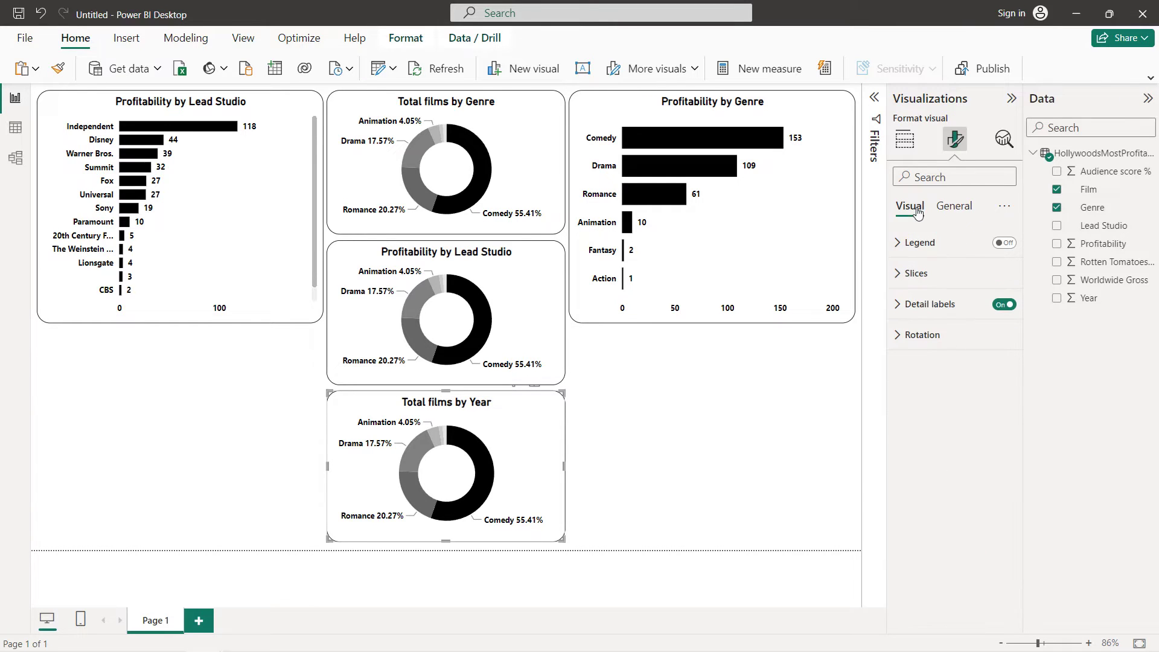
left_click(907, 142)
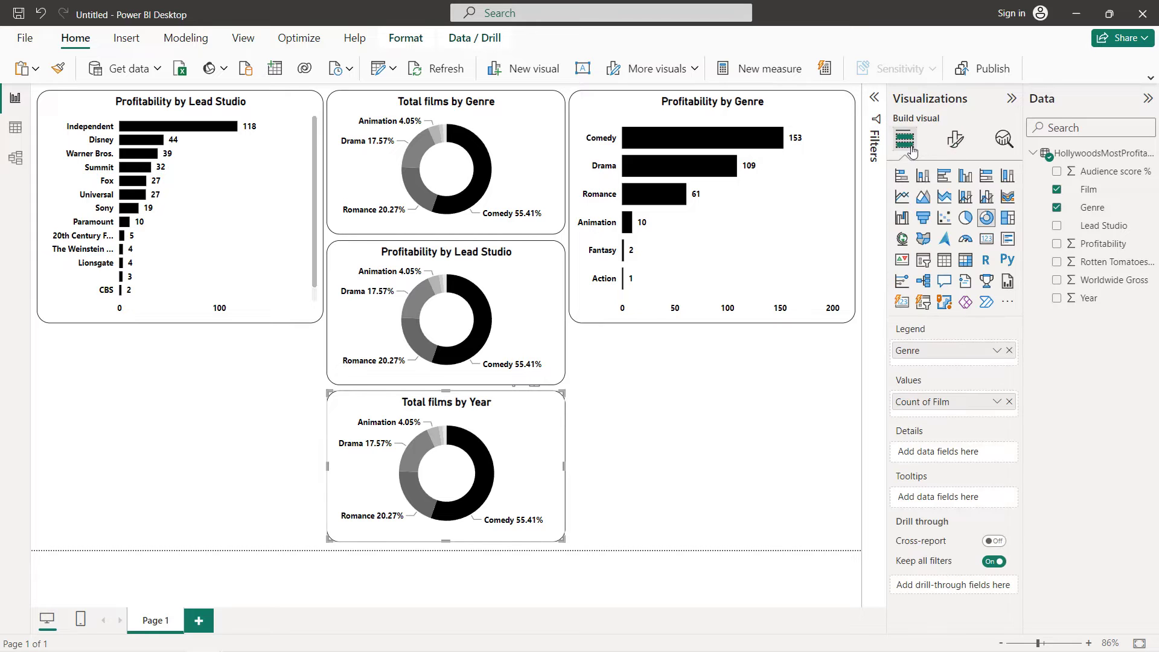
left_click(1010, 351)
left_click(1056, 298)
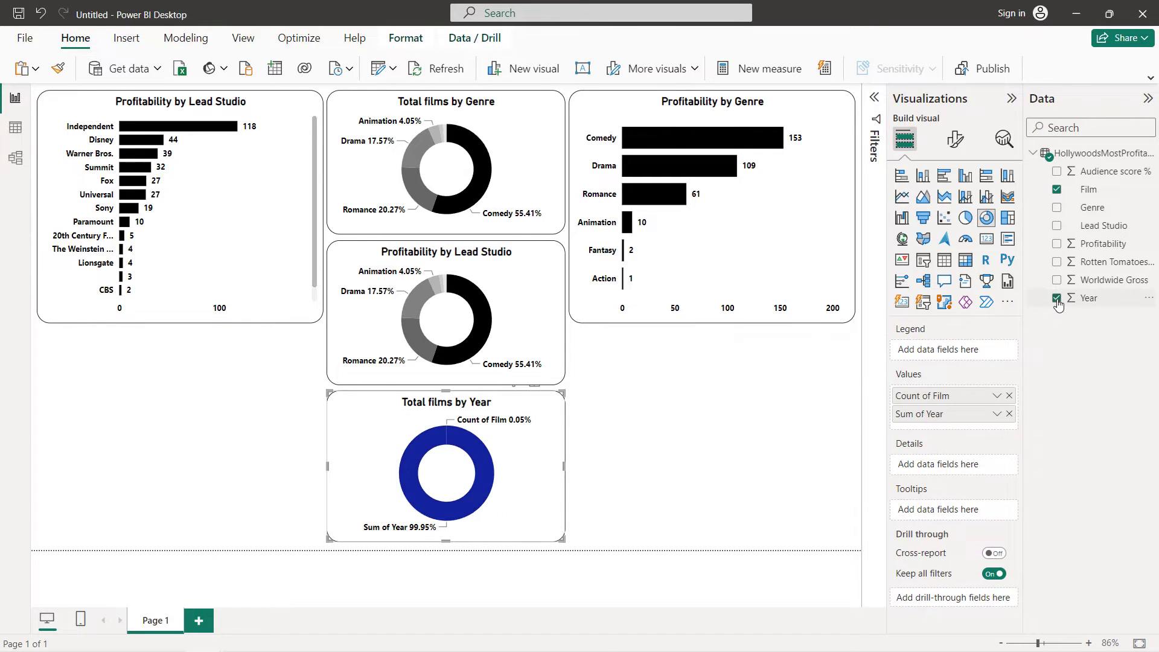
left_click_drag(920, 414, 924, 356)
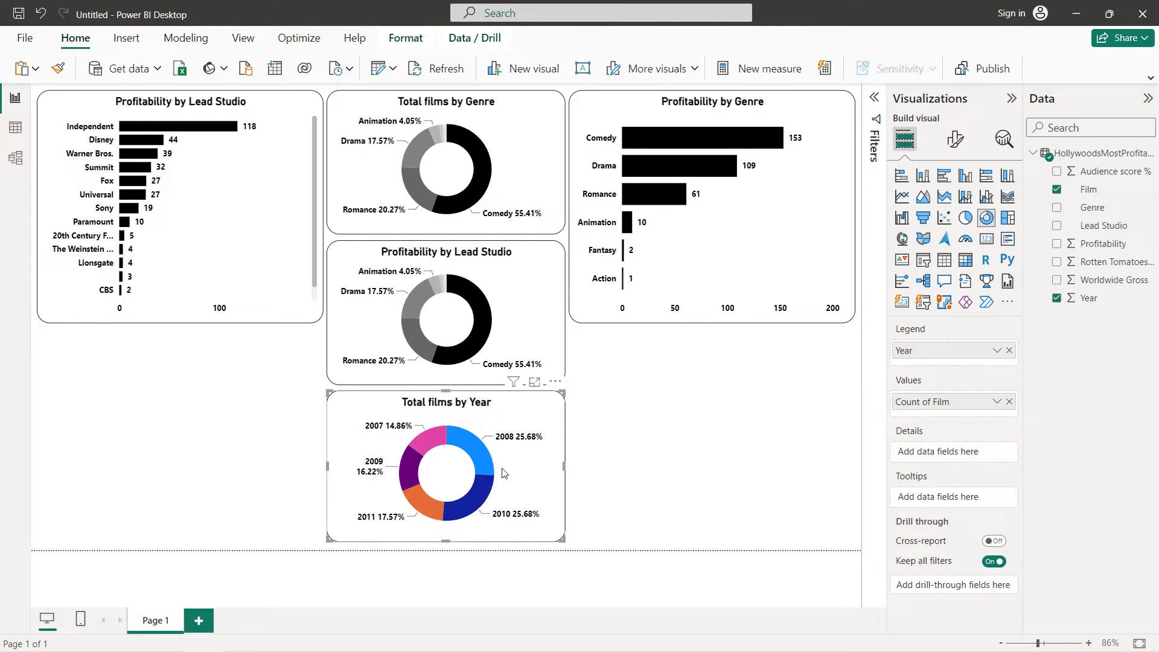
- Sort the bottom donut chart's slices by Year
left_click(558, 386)
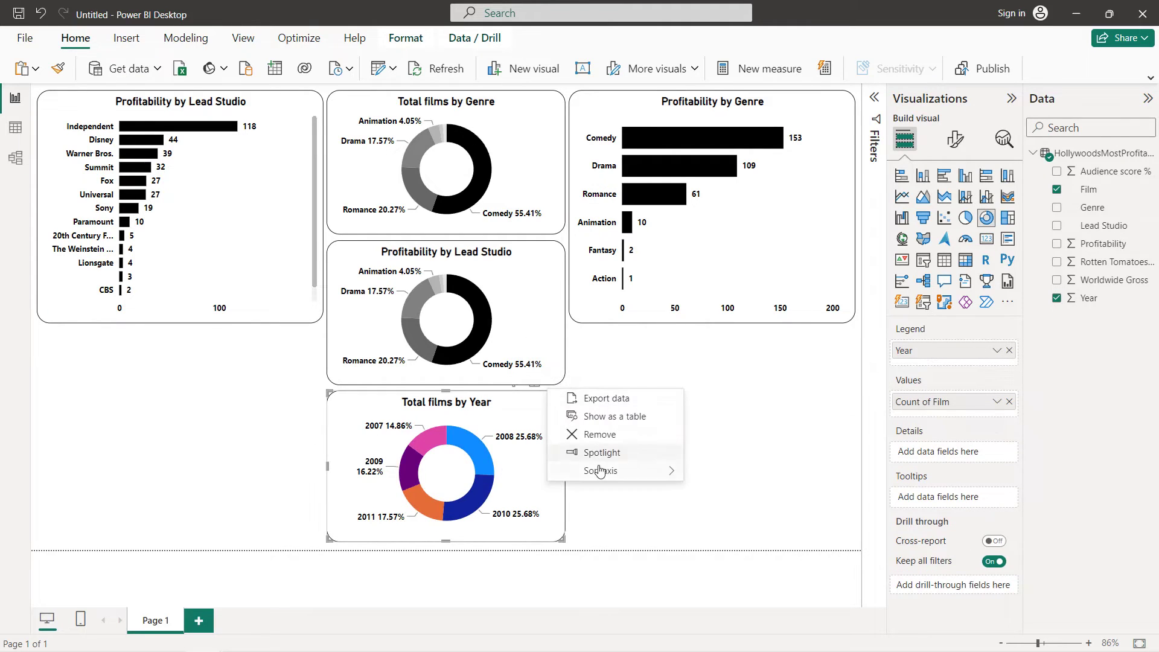
mouse_move(600, 470)
left_click(723, 472)
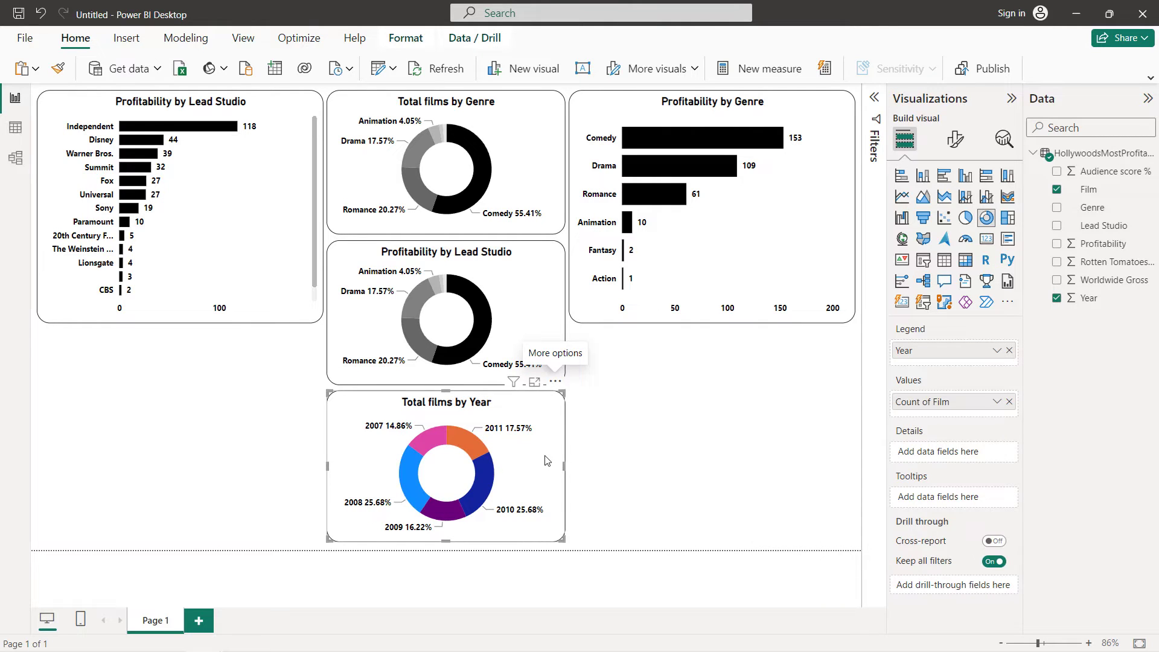
- Color the Total films by Year donut's 2007 slice black and its 2008 slice dark gray
left_click(957, 140)
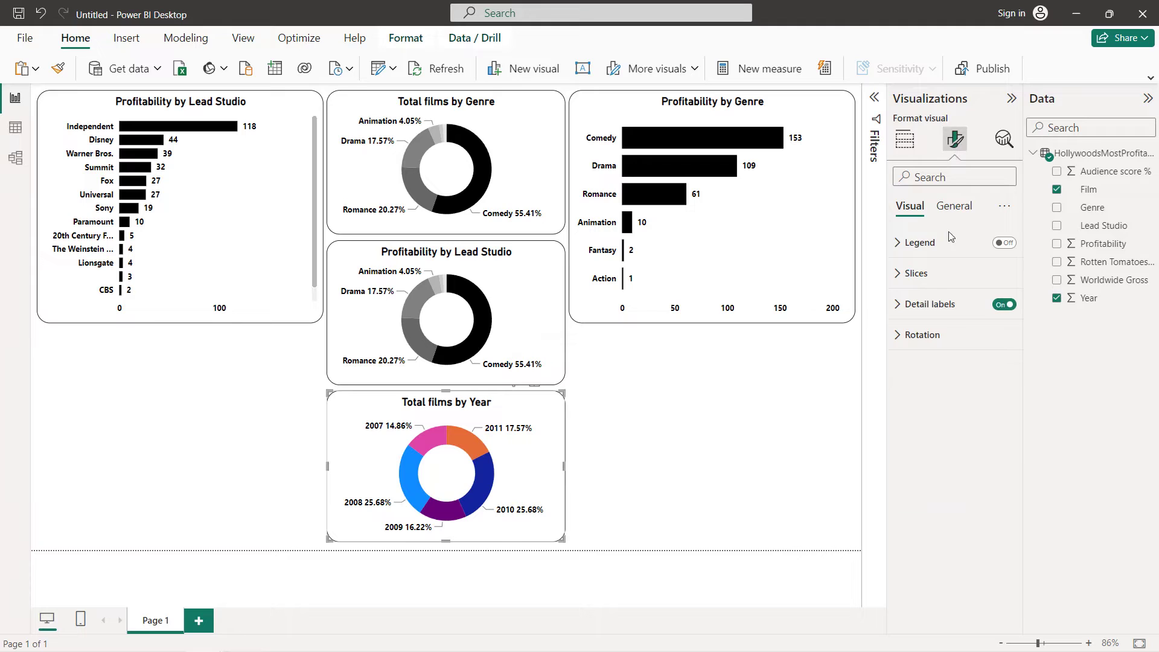
left_click(935, 278)
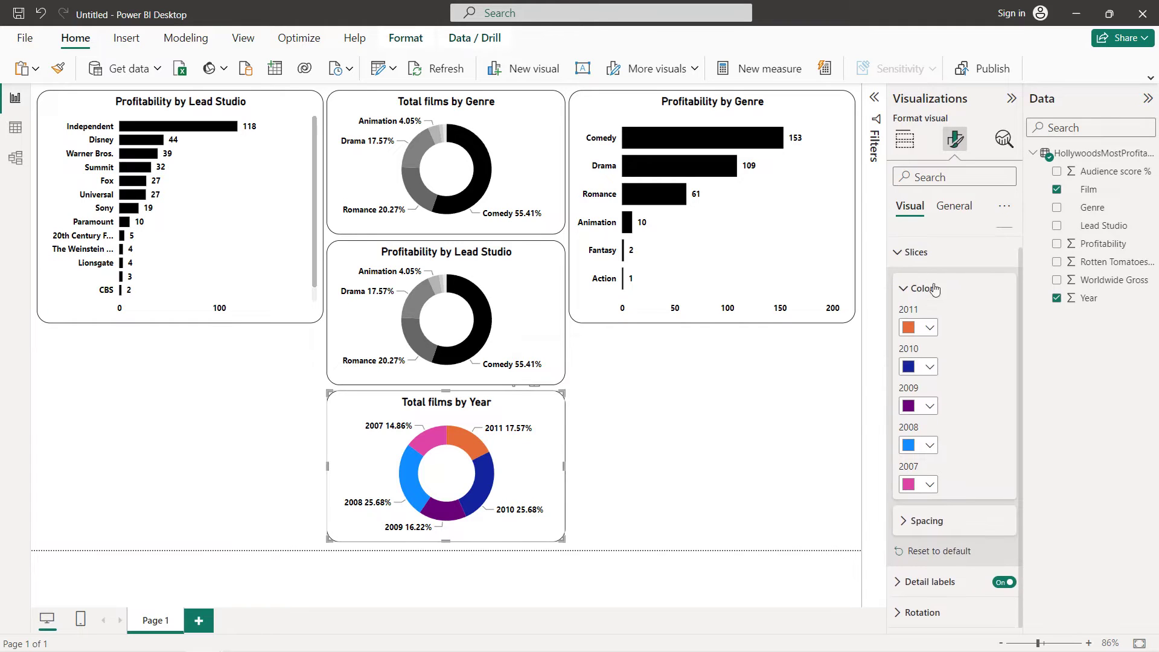
left_click(930, 329)
left_click(931, 329)
left_click(930, 484)
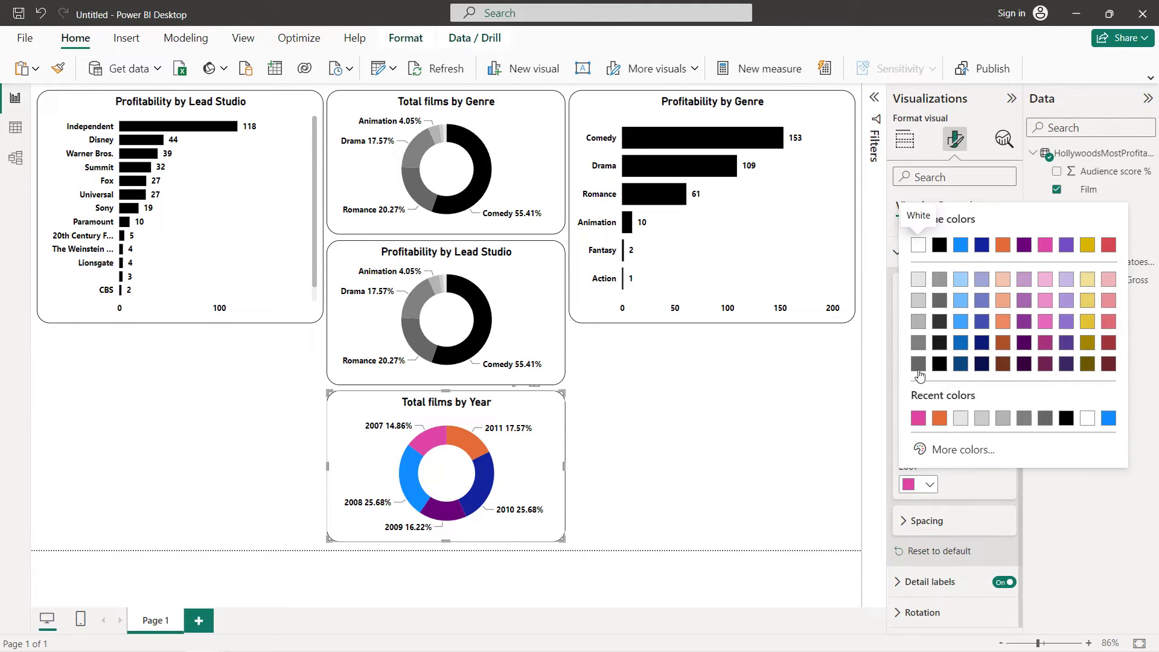
left_click(939, 364)
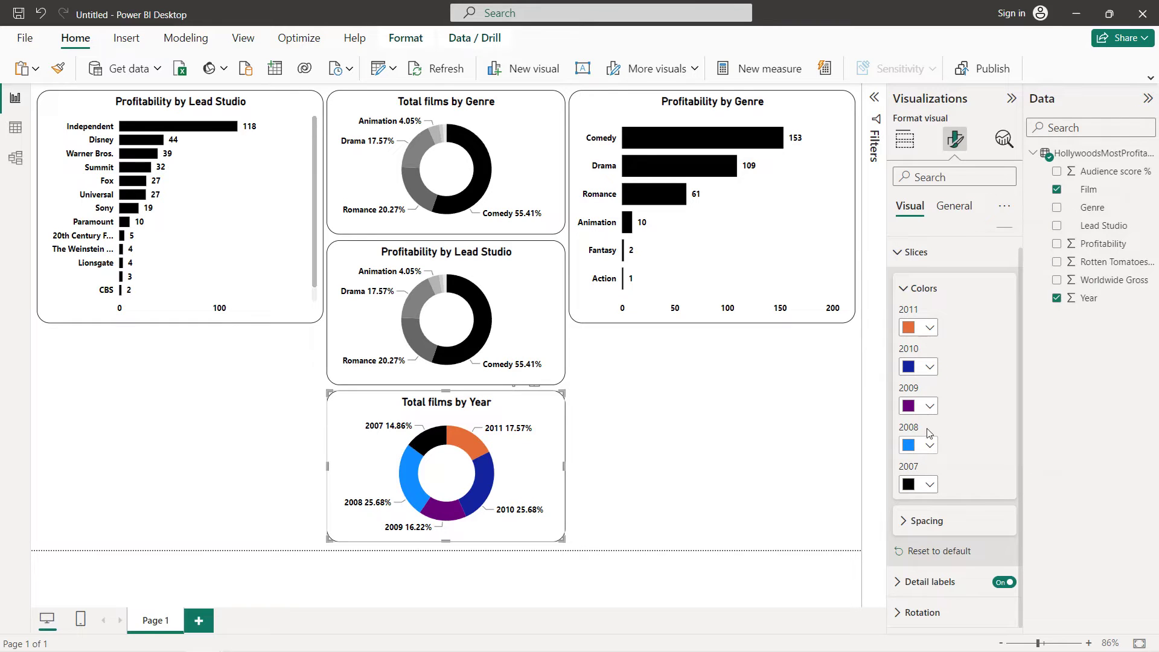
left_click(930, 446)
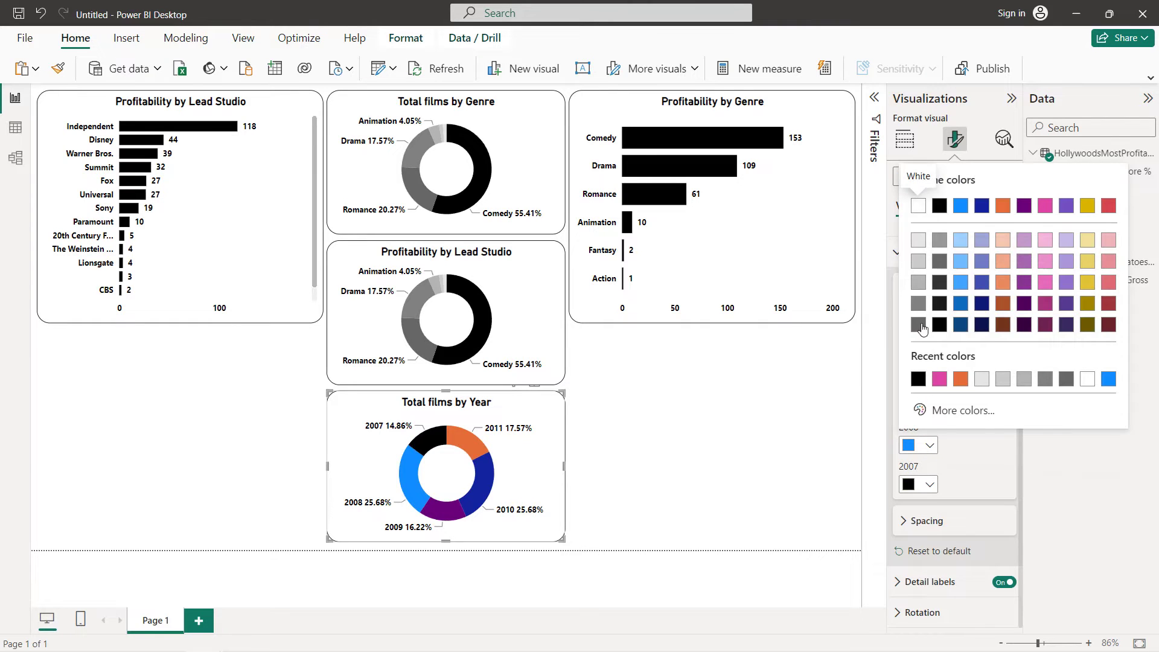
left_click(920, 326)
- Color the year donut's 2009 slice medium gray, the 2010 slice light gray and the 2011 slice very light gray
left_click(929, 405)
left_click(920, 266)
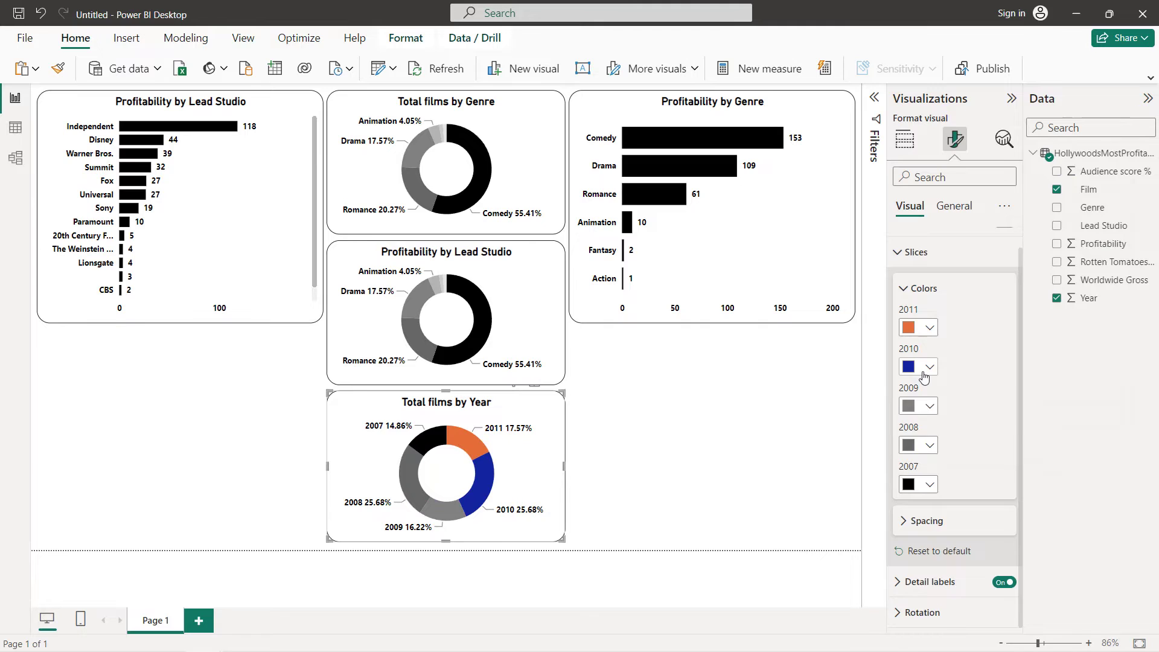
left_click(926, 367)
left_click(919, 495)
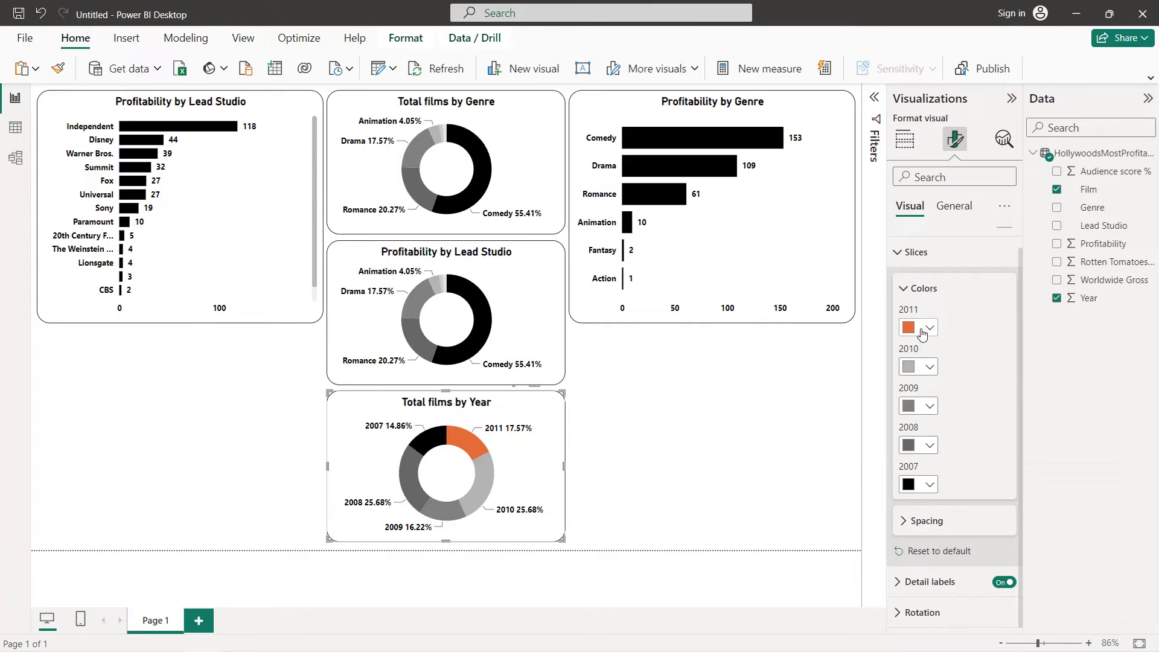
left_click(930, 327)
left_click(920, 417)
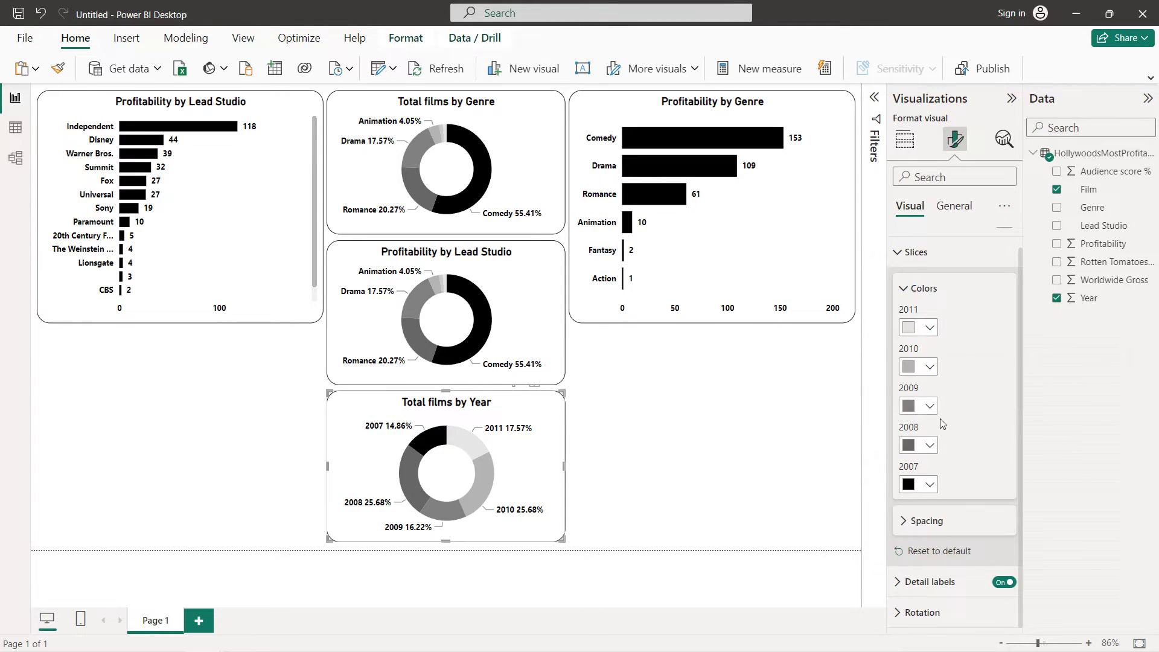
- Retitle the middle donut chart as "Total films by Lead Studio"
left_click(560, 366)
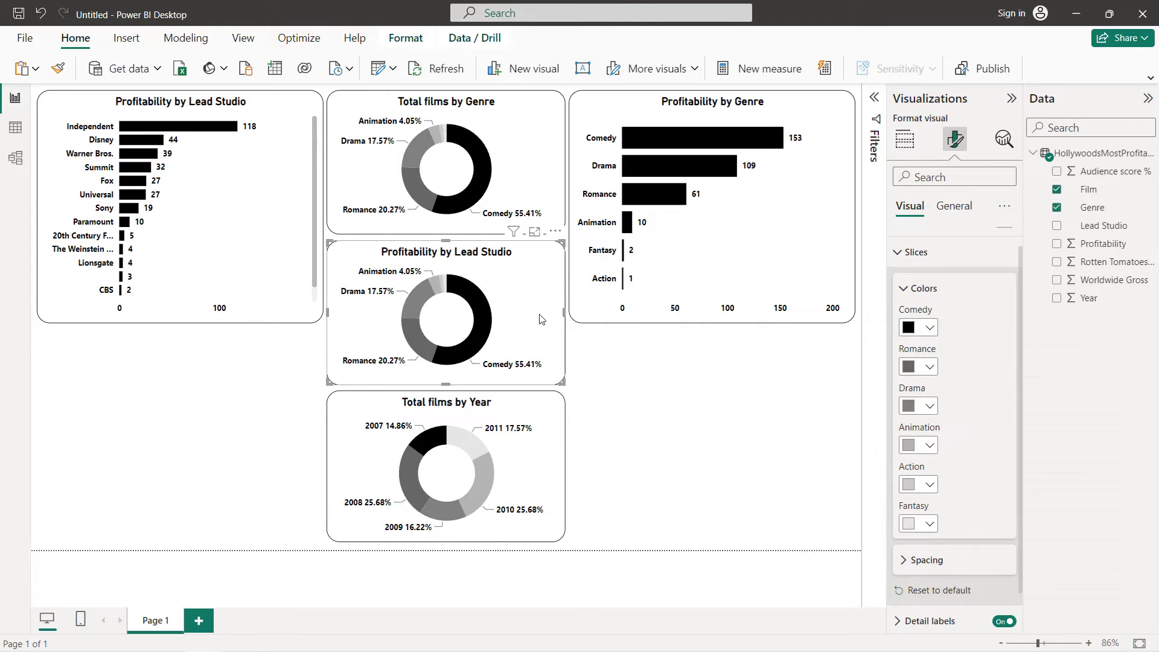
left_click(905, 139)
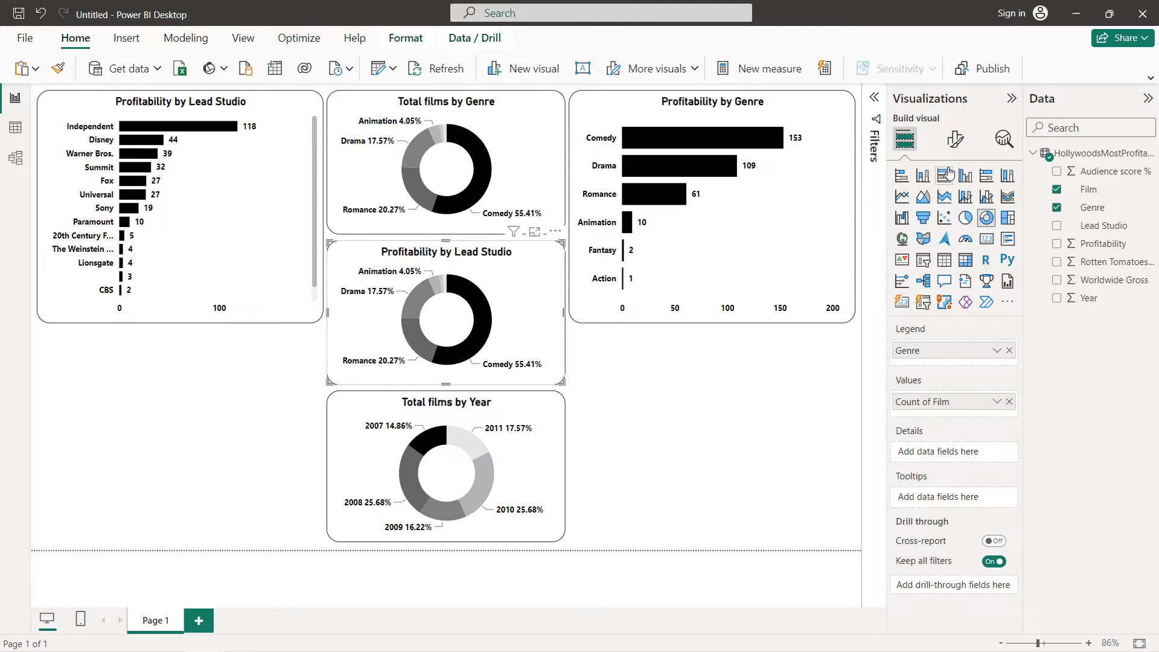
left_click(954, 139)
left_click(954, 205)
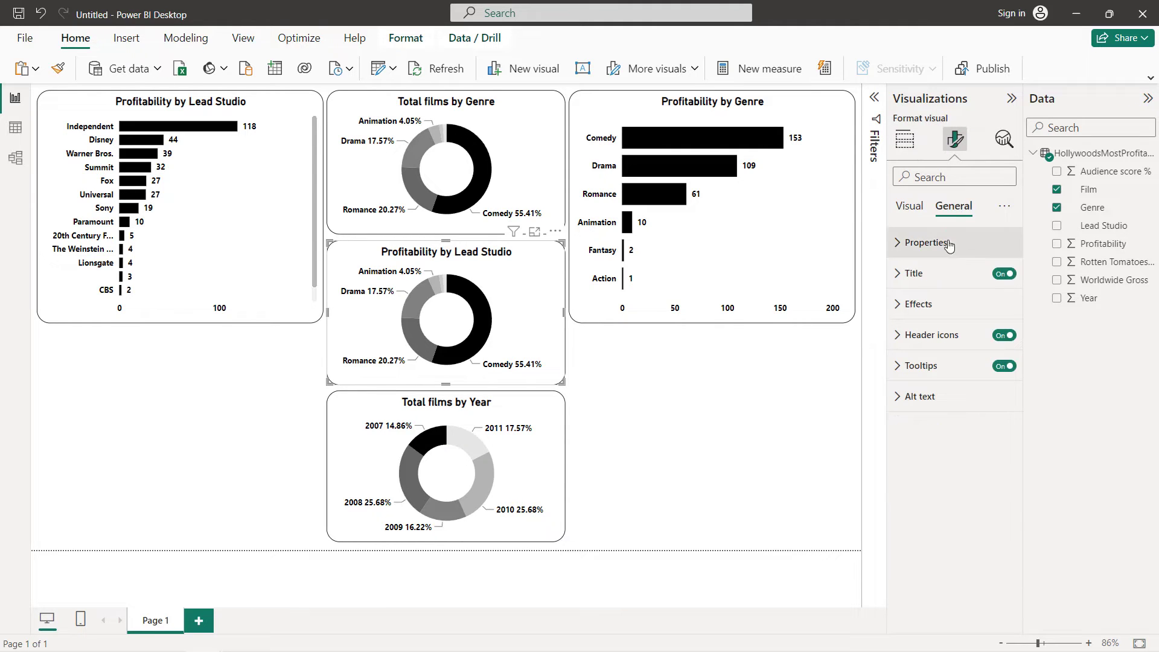
left_click(942, 273)
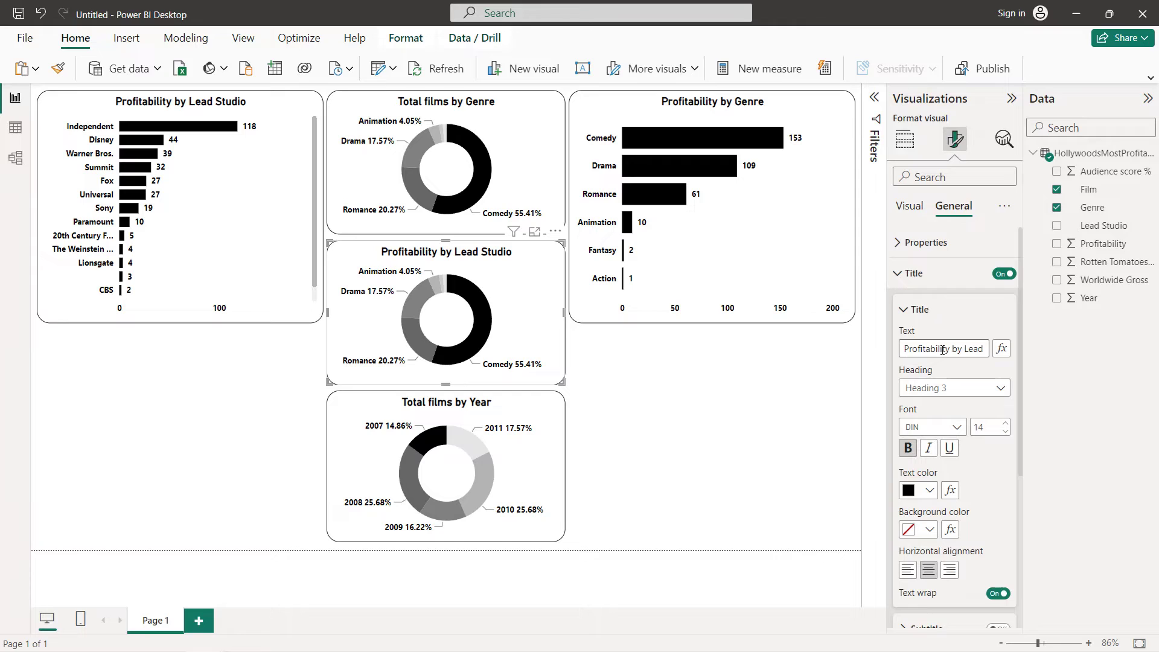
left_click_drag(951, 350, 896, 355)
type("Total films by Genre")
key("BackSpace")
key("BackSpace")
key("BackSpace")
key("BackSpace")
key("BackSpace")
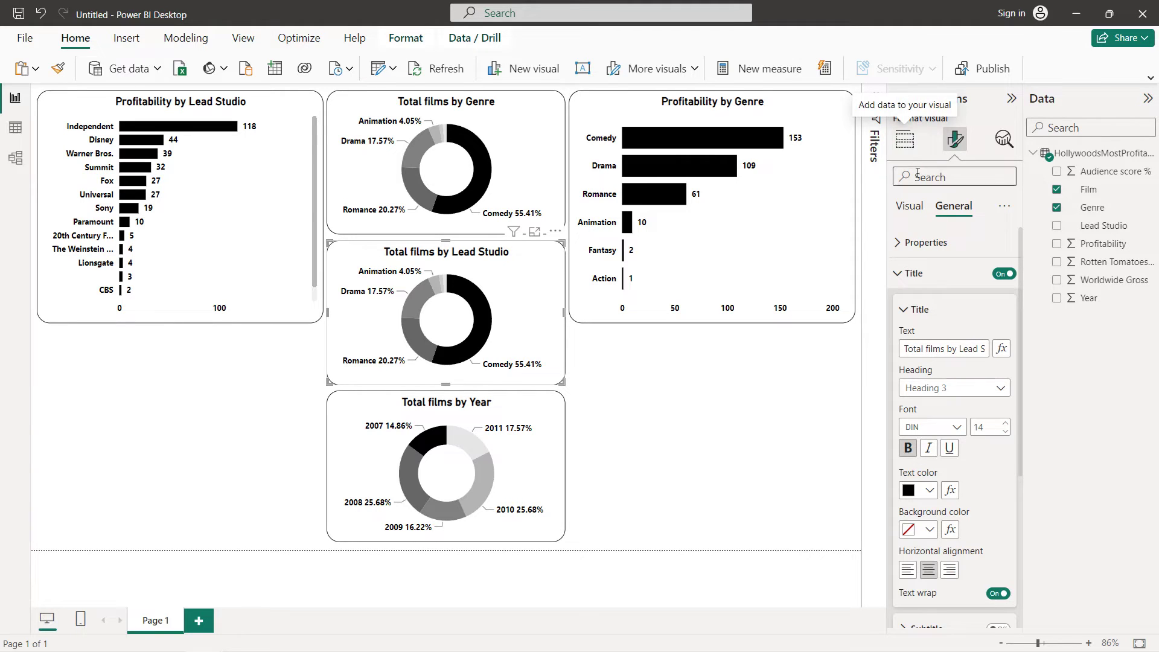
- Replace Genre with Lead Studio as the middle donut chart's legend, keeping Count of Film as the value
left_click(905, 139)
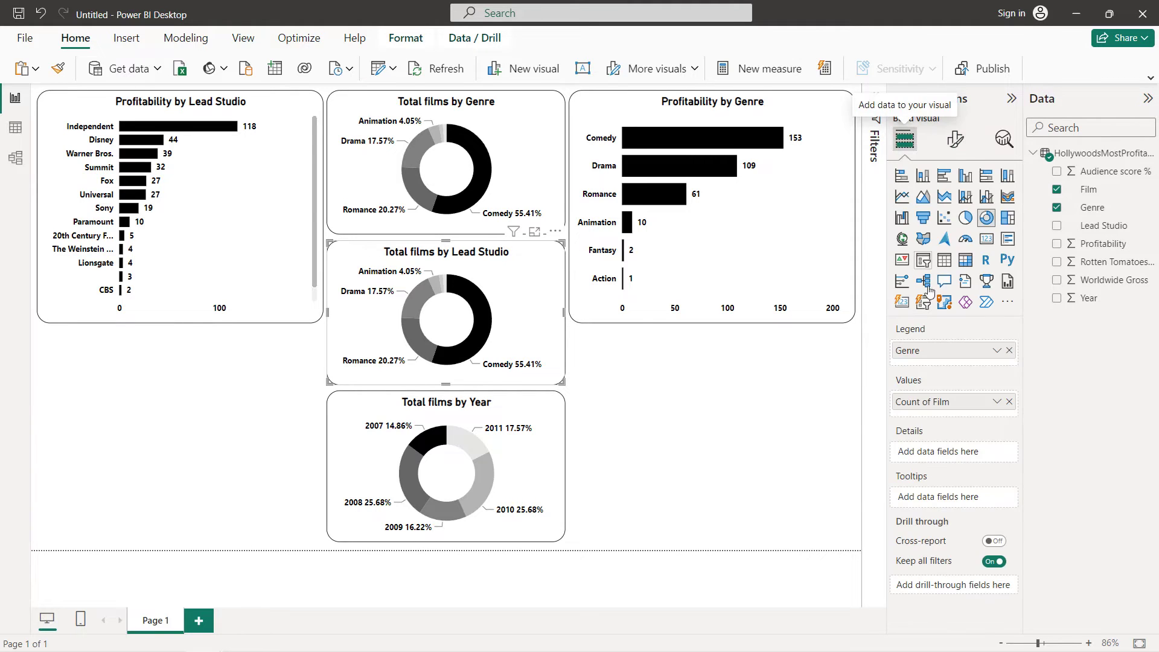
left_click(1007, 350)
left_click(1057, 226)
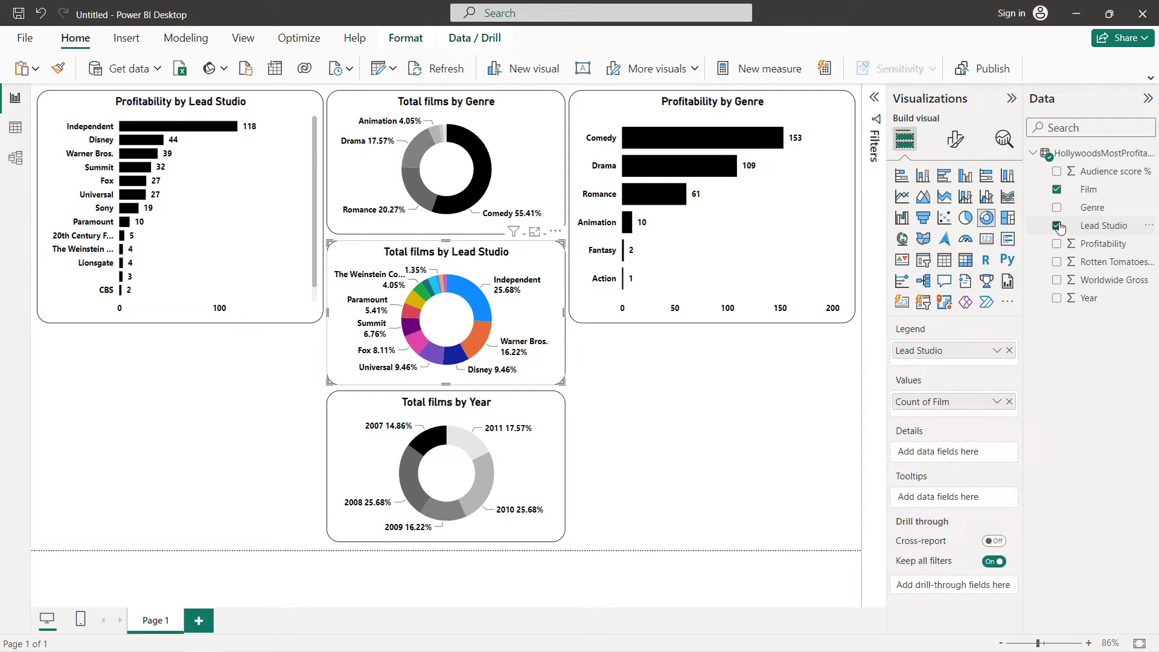
- Color the Lead Studio donut's Independent slice black, the Warner Bros. slice near-black and the Disney slice very dark gray
left_click(955, 139)
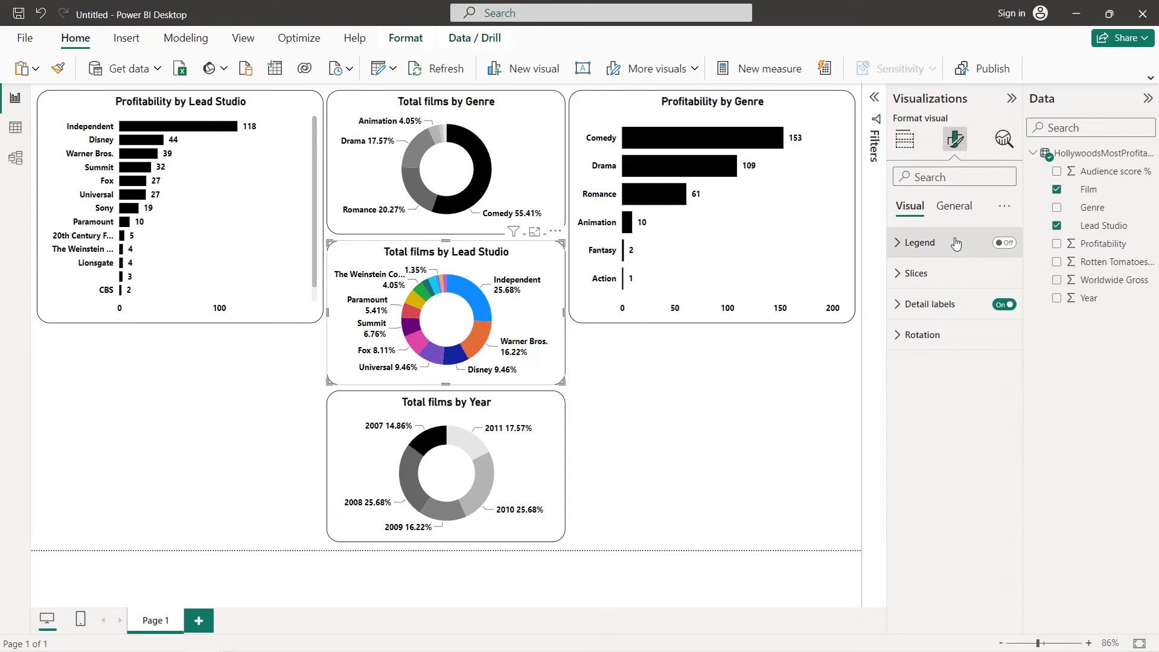
left_click(926, 273)
scroll(927, 253, "down", 3)
left_click(926, 235)
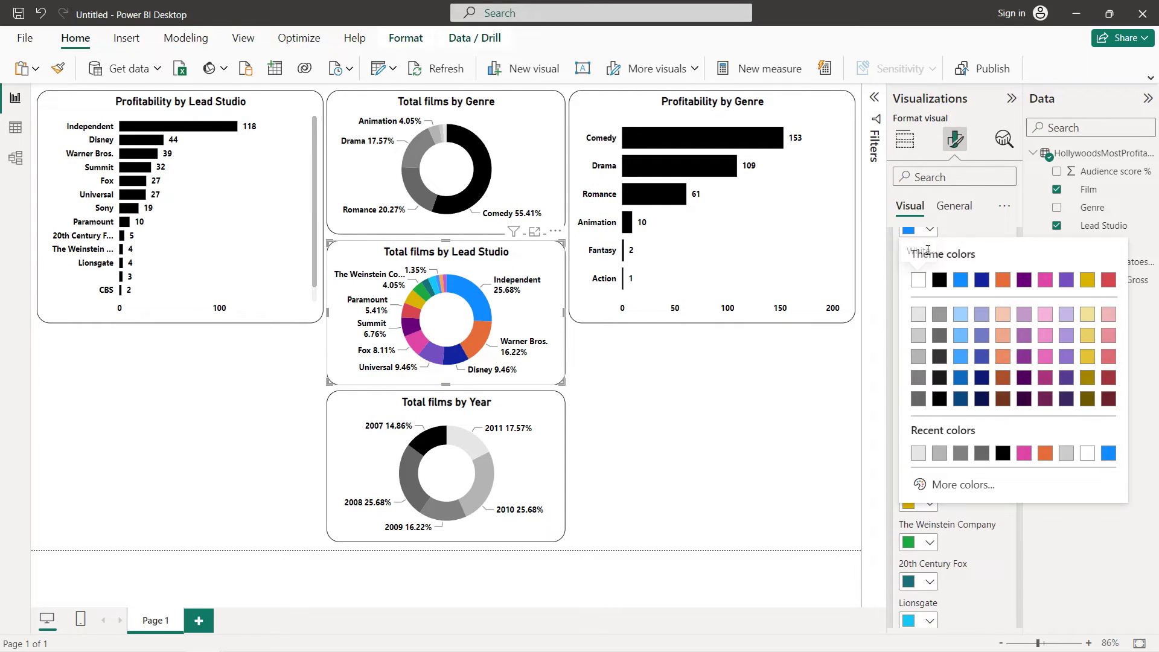
left_click(940, 399)
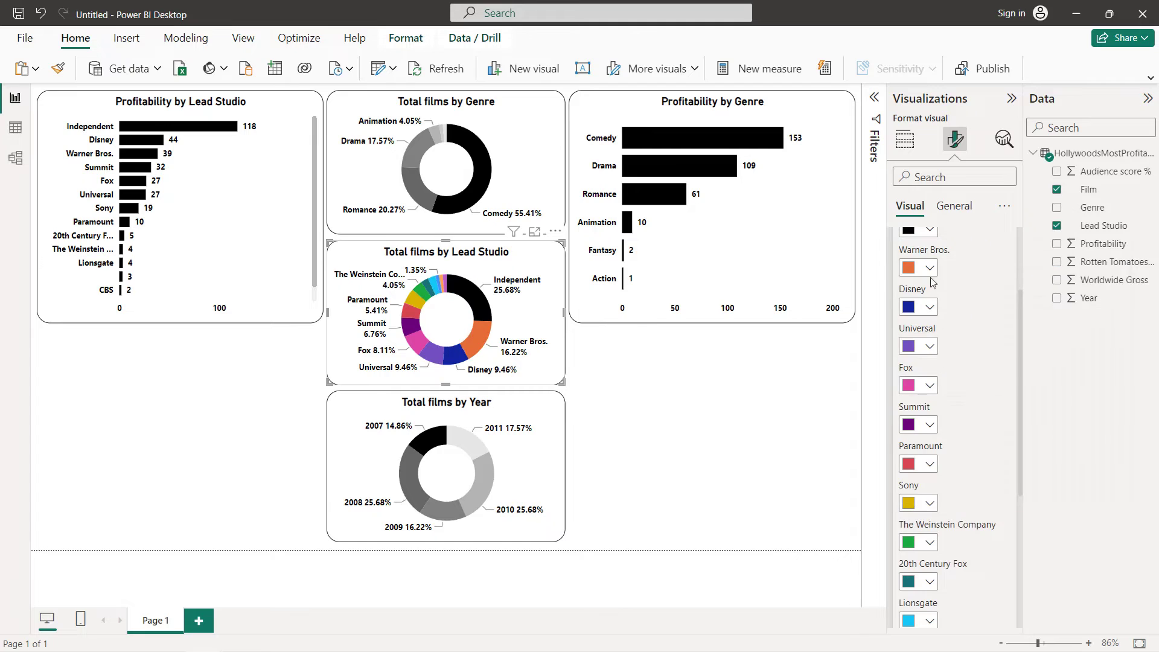
left_click(929, 268)
left_click(939, 418)
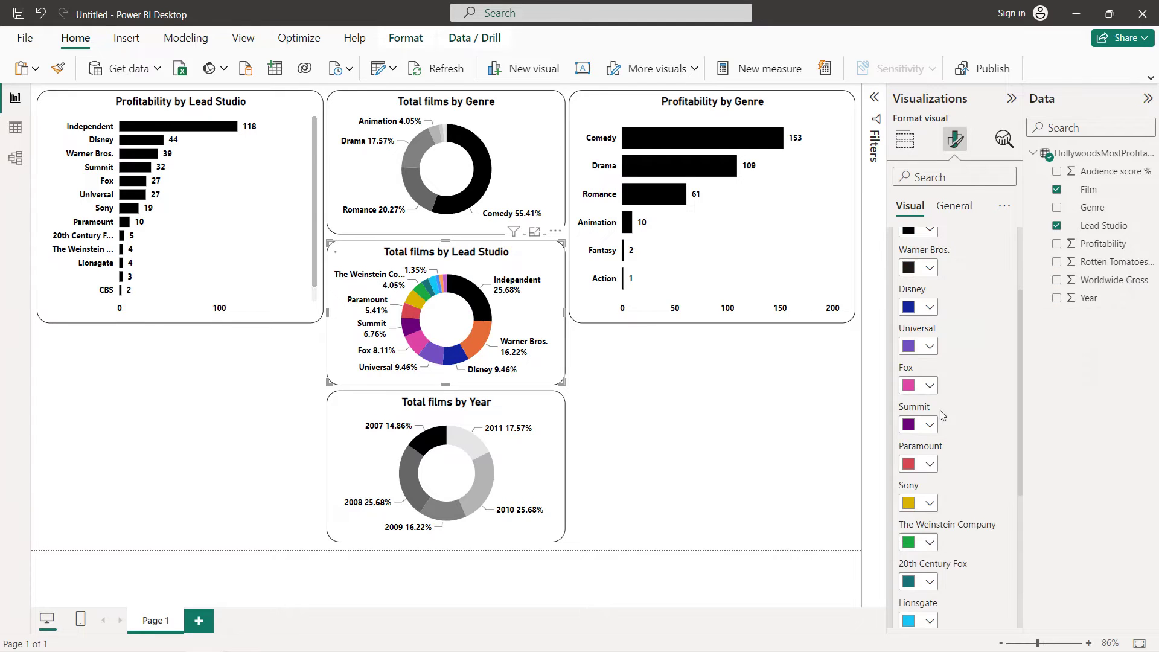
left_click(928, 307)
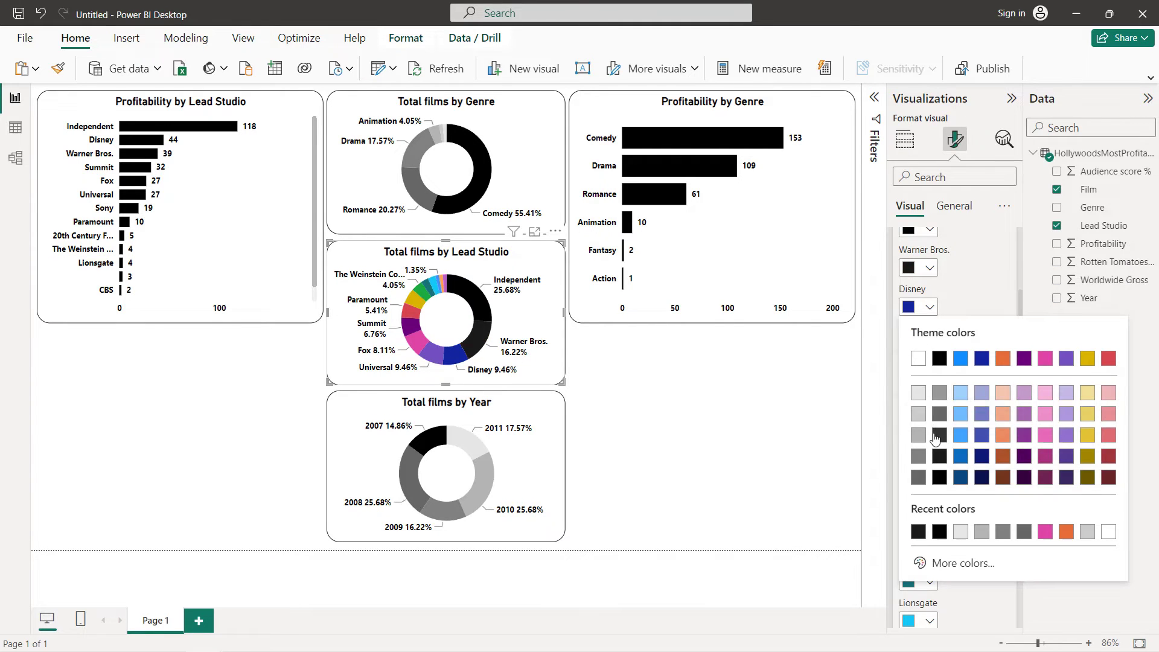
left_click(939, 435)
- Color the Lead Studio donut's Universal slice dark gray, the Fox slice medium gray and the Summit slice dark gray
left_click(929, 346)
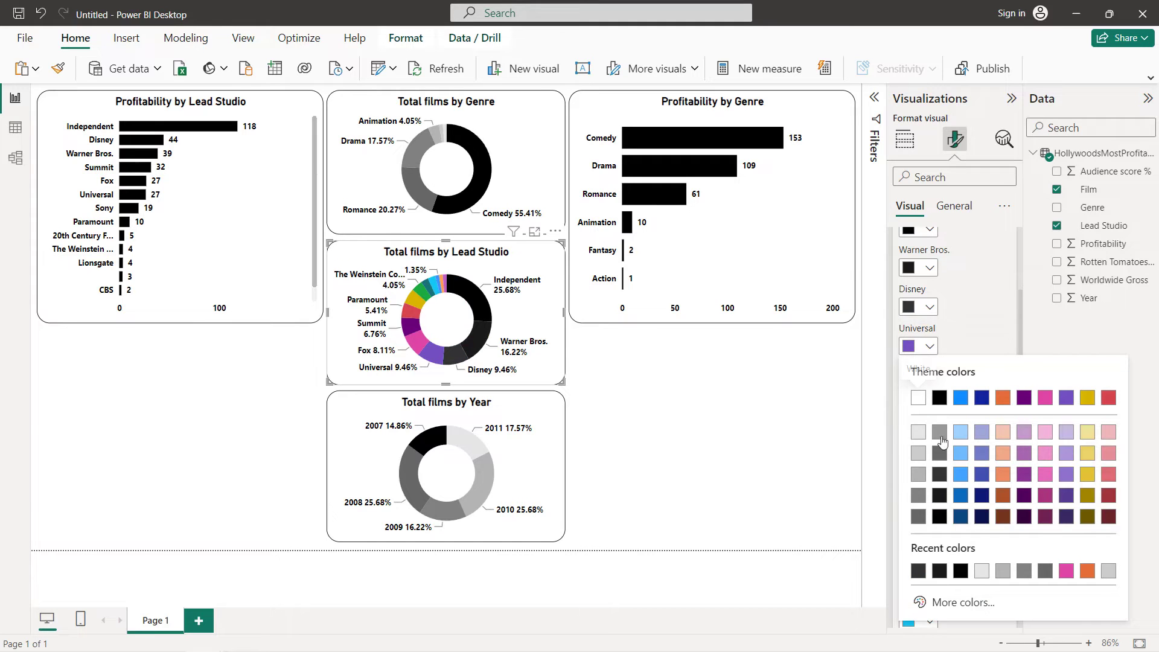
left_click(946, 460)
left_click(928, 385)
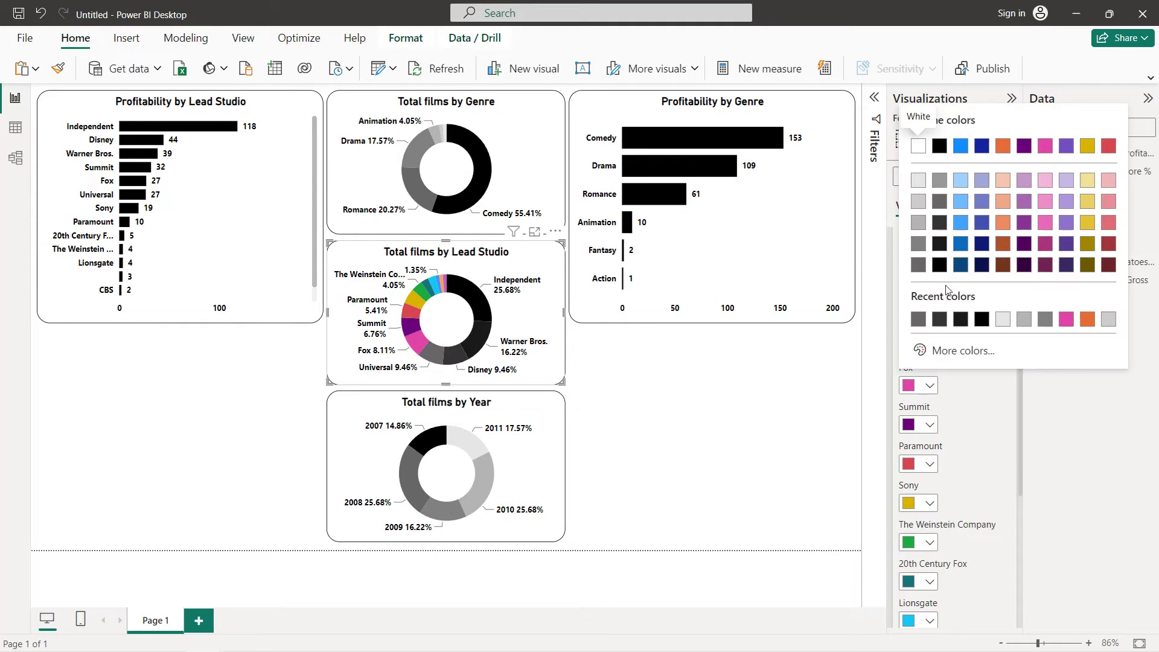
left_click(937, 185)
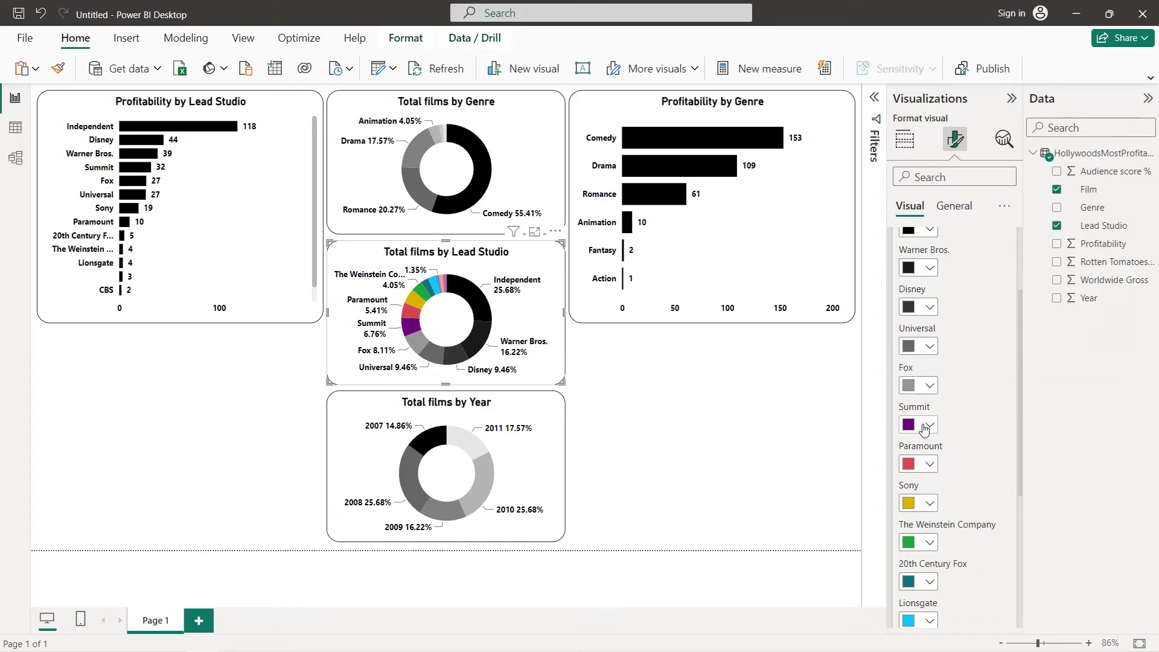
left_click(929, 424)
left_click(916, 308)
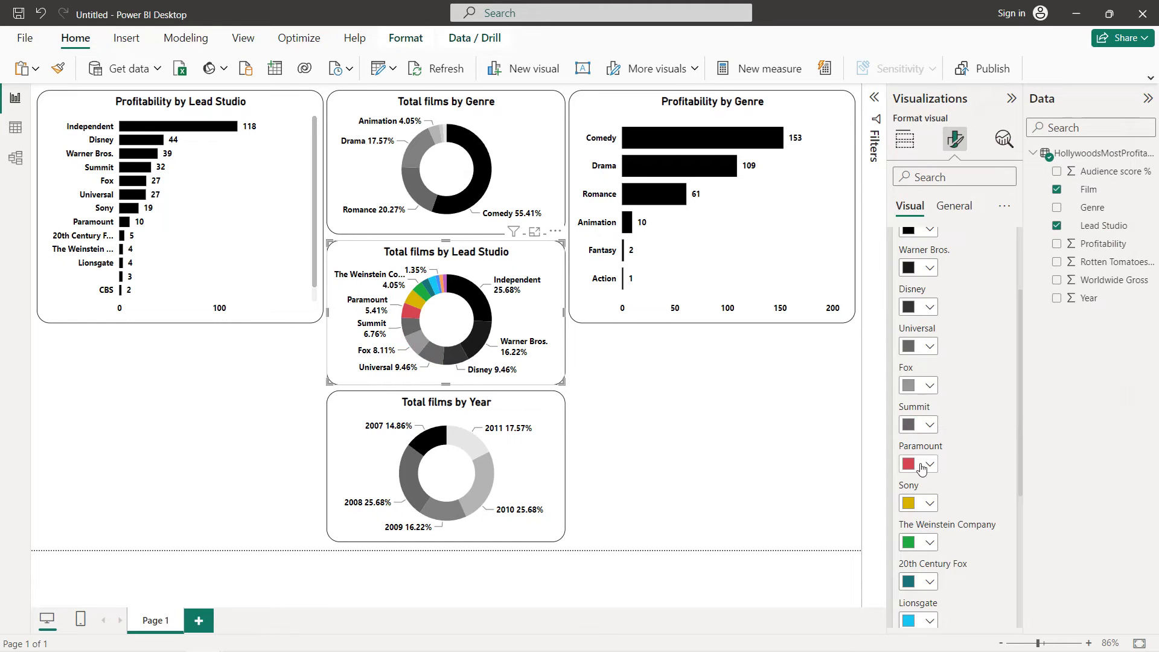
- Color the Lead Studio donut's Paramount slice medium gray and its Sony slice light gray
left_click(929, 464)
left_click(921, 325)
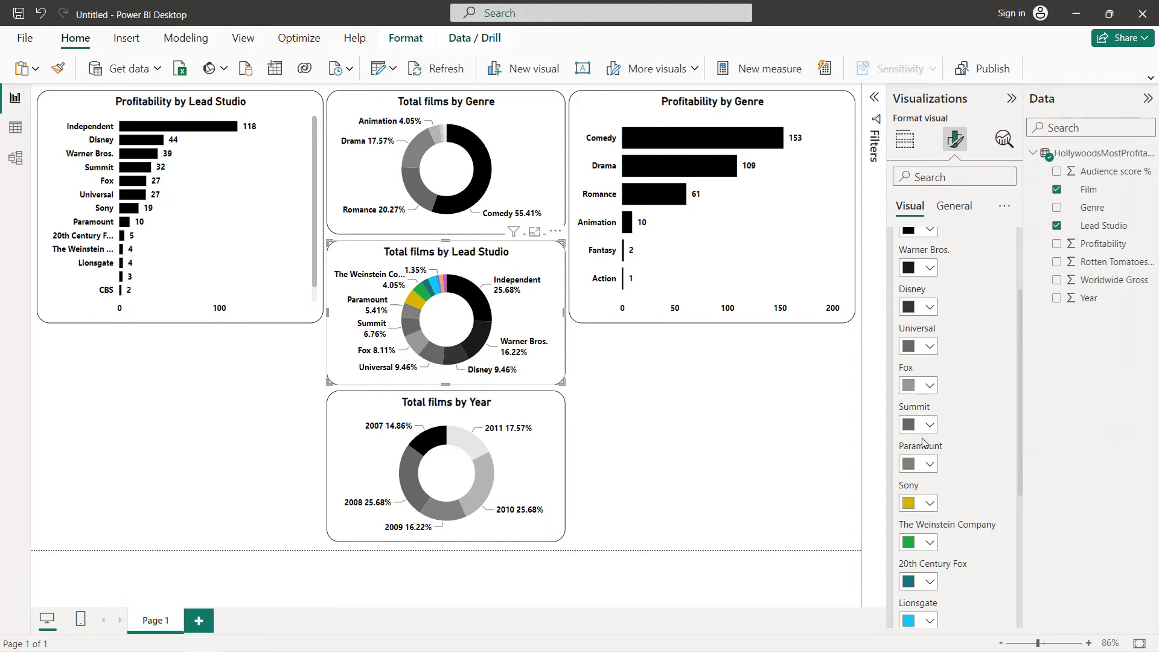
left_click(928, 503)
left_click(920, 342)
- Color the Lead Studio donut's The Weinstein Company slice pale gray and its 20th Century Fox slice very light gray
scroll(946, 379, "down", 3)
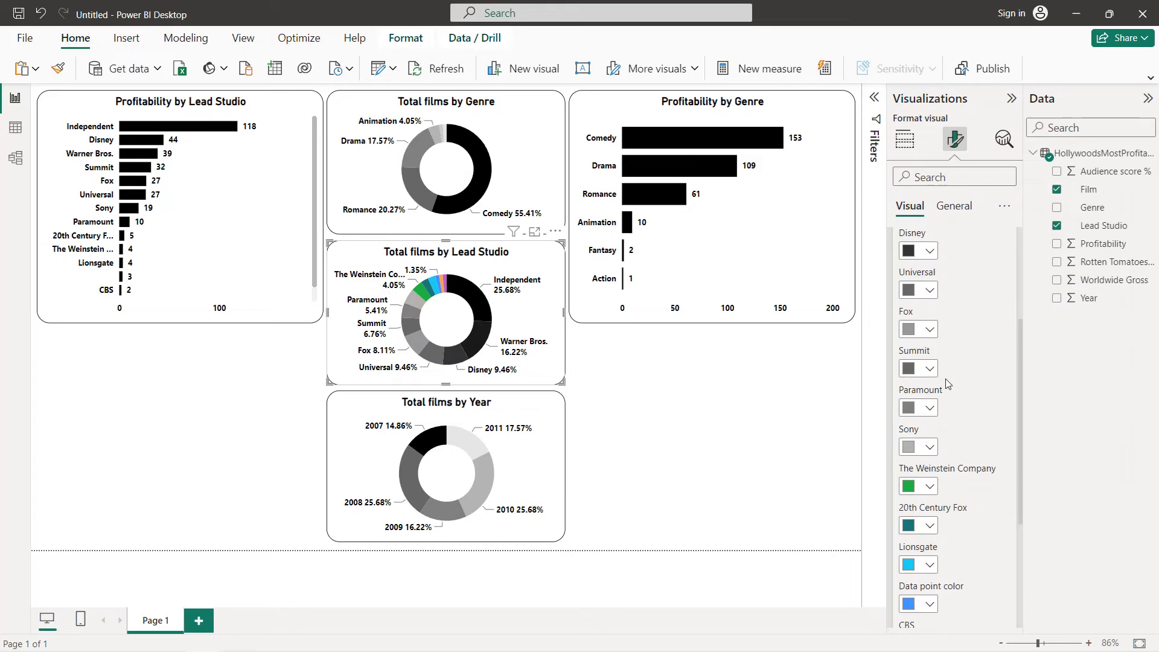
left_click(925, 425)
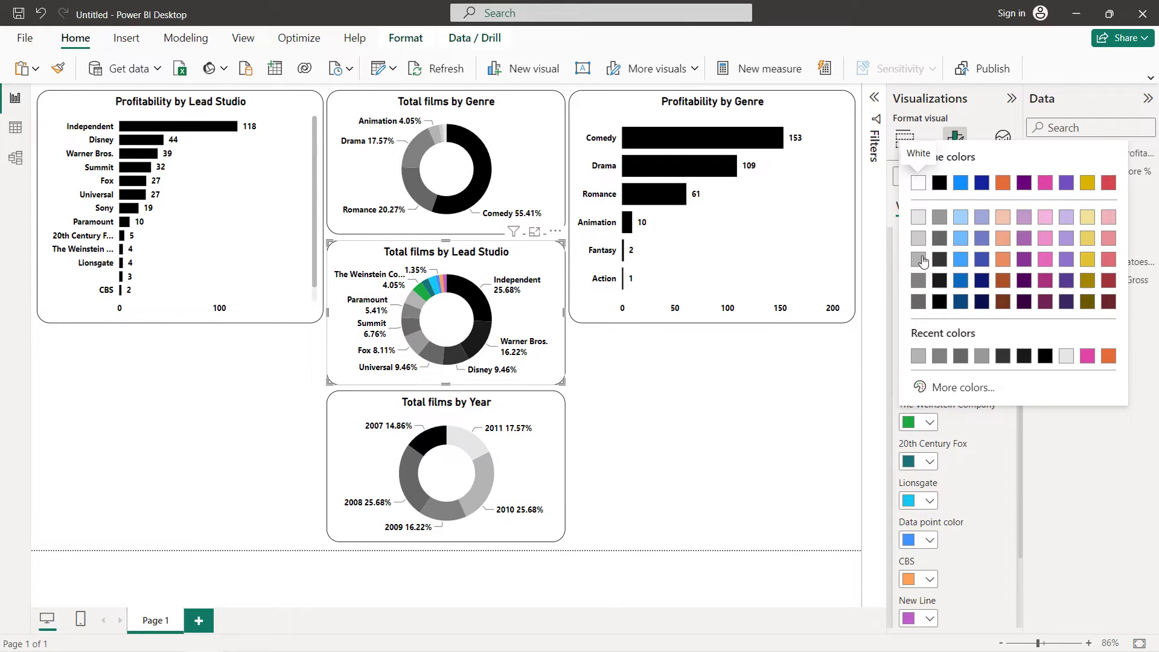
left_click(922, 260)
left_click(924, 422)
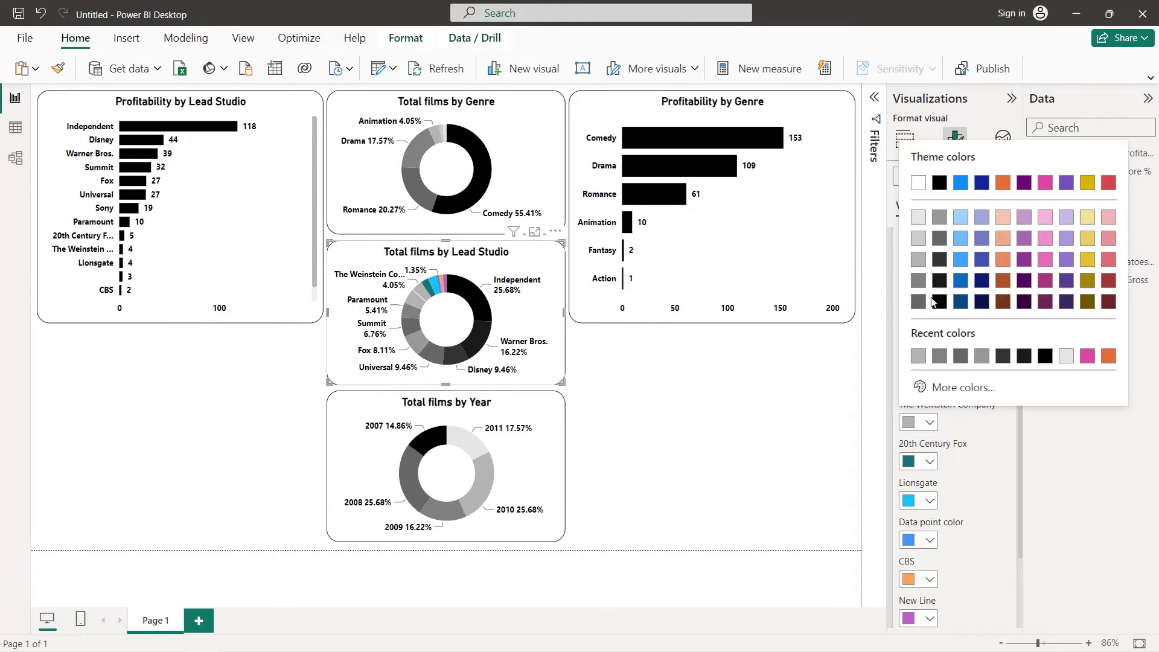
left_click(920, 242)
left_click(918, 463)
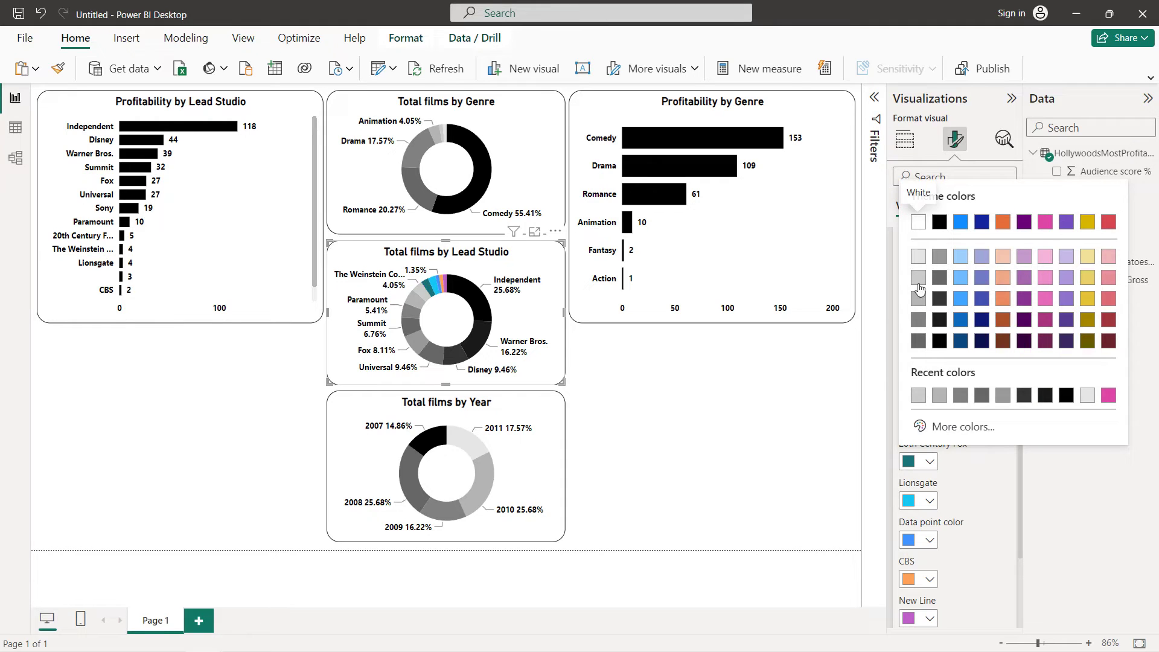
left_click(921, 260)
- Color the Lead Studio donut's Lionsgate slice dark red and its unnamed studio slice dark olive yellow
scroll(926, 387, "down", 3)
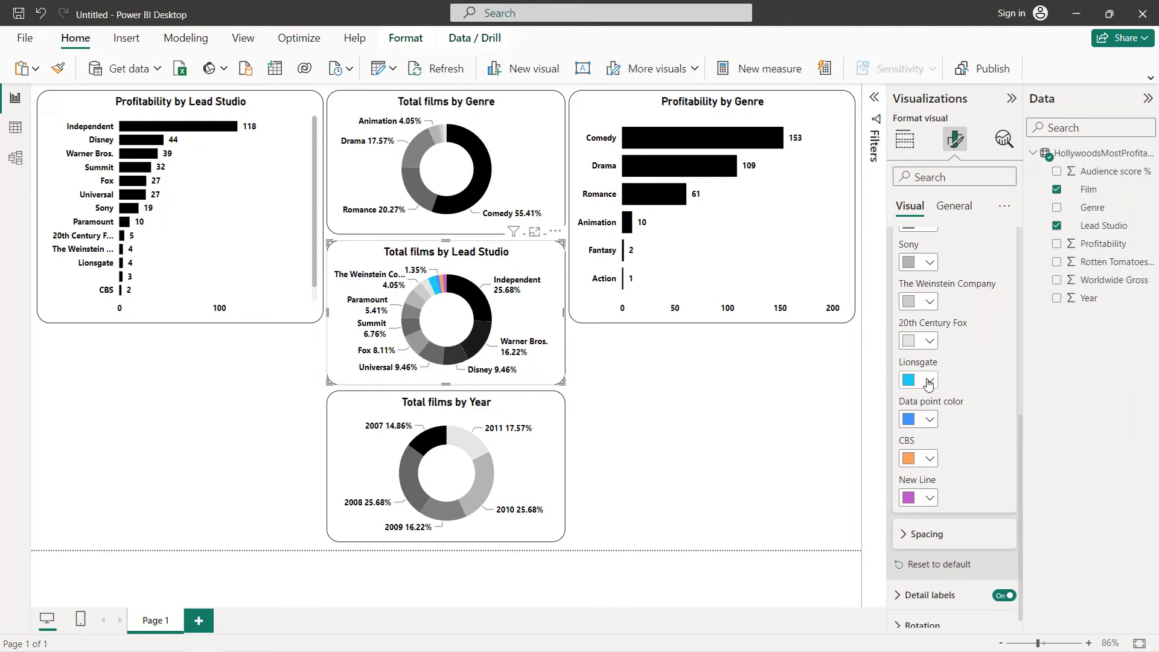
left_click(928, 382)
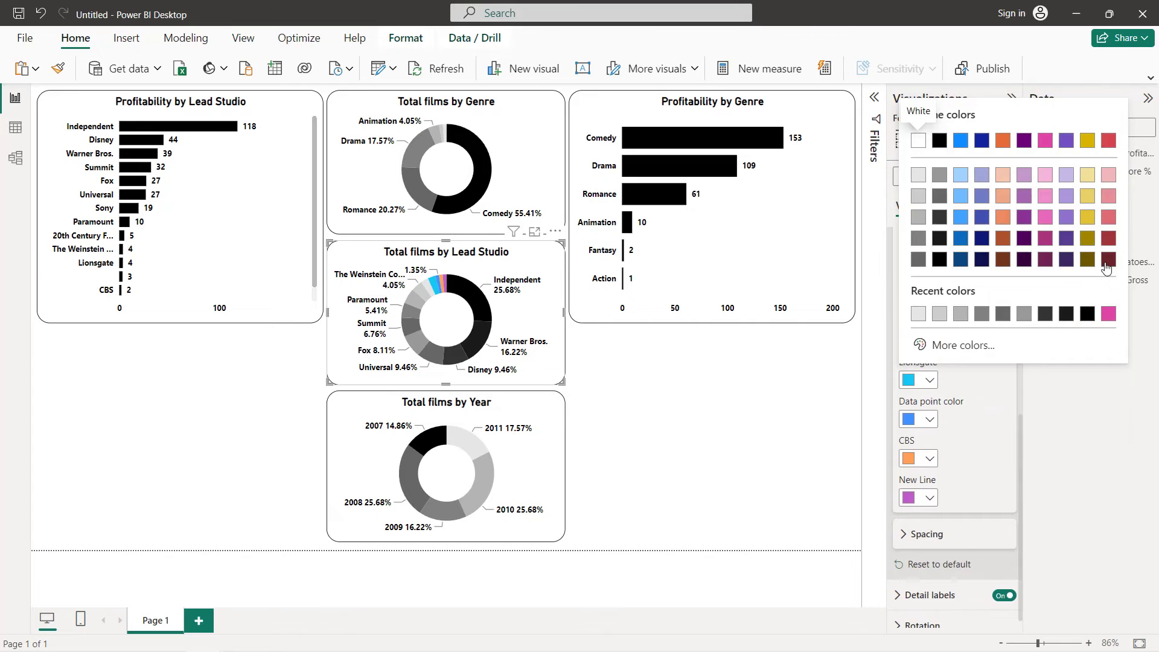
left_click(1106, 263)
left_click(918, 419)
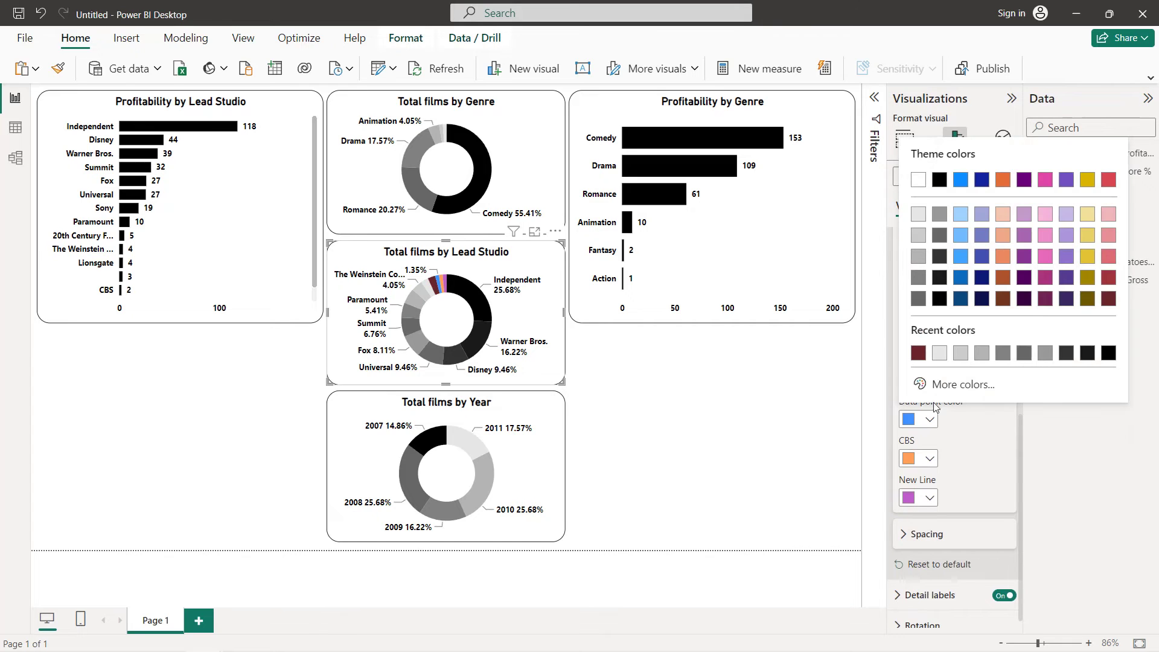
left_click(1080, 302)
- Color the Lead Studio donut's CBS slice dark blue-violet and its New Line slice very dark purple
left_click(929, 459)
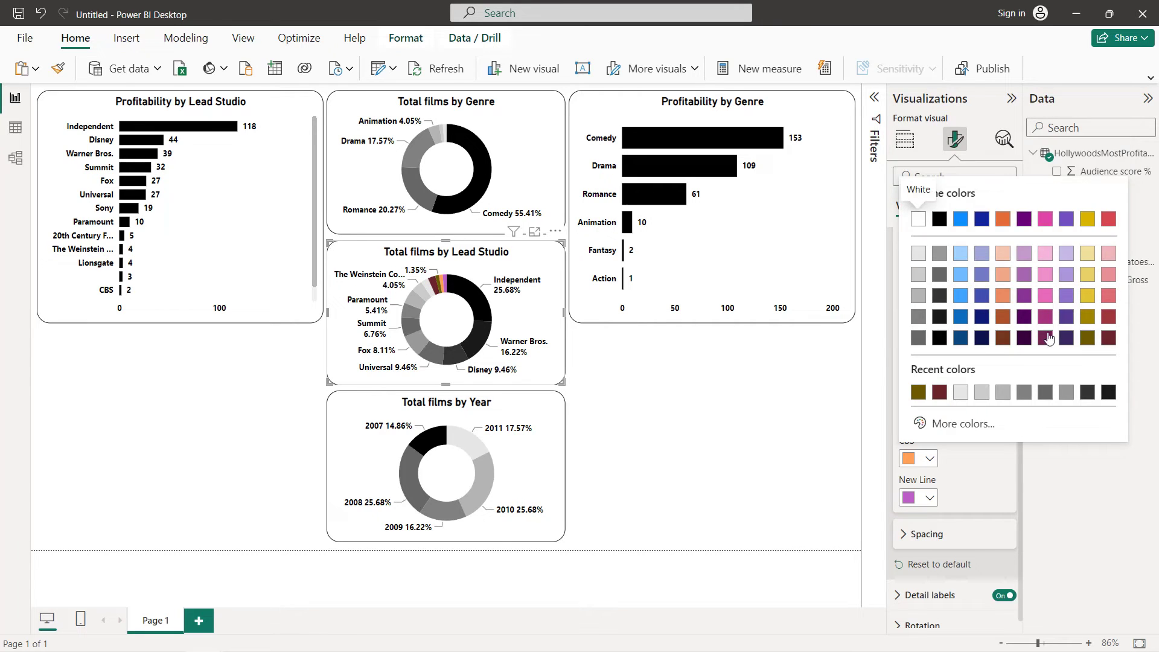
left_click(1066, 338)
left_click(918, 497)
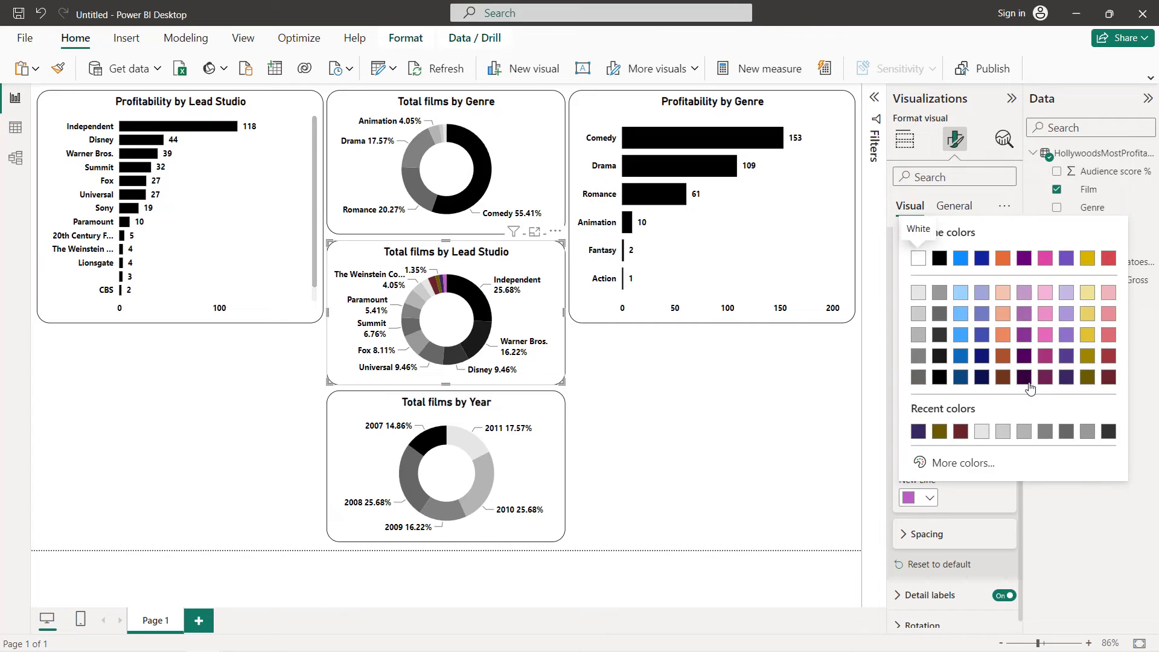
left_click(1025, 377)
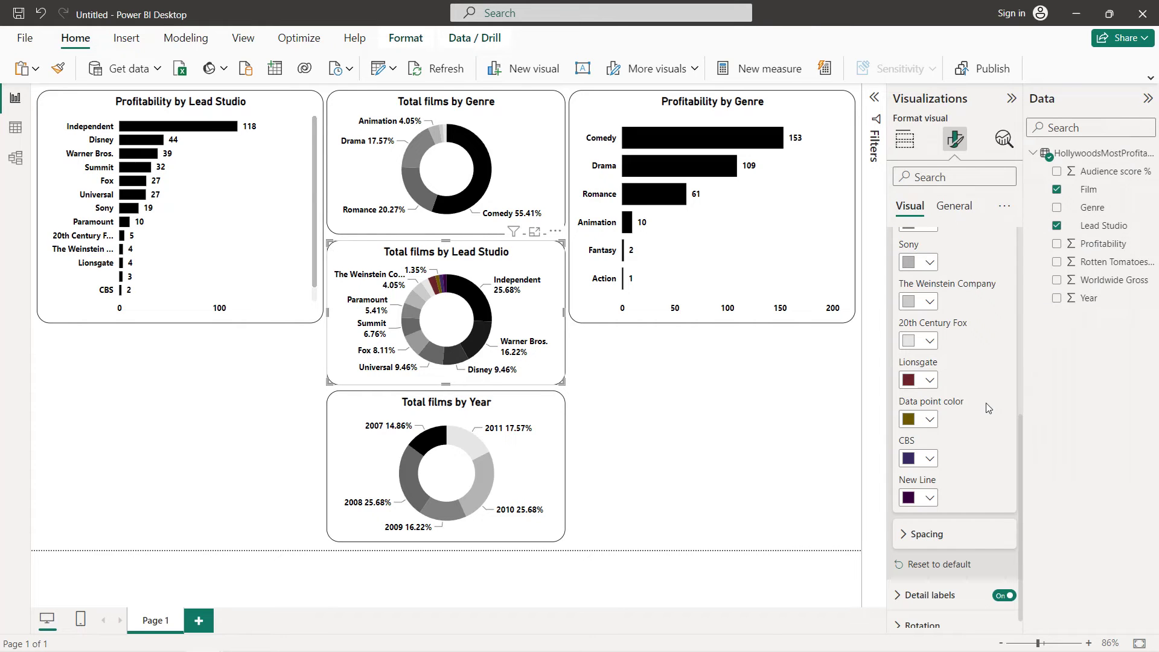
left_click(697, 418)
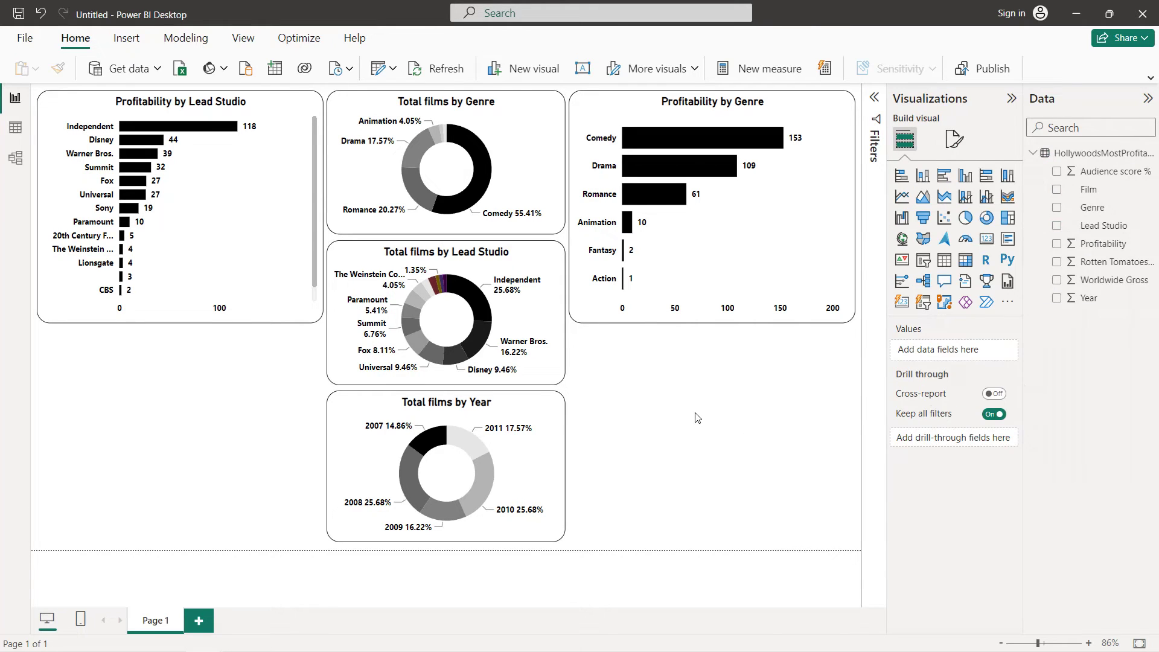
- Duplicate the Profitability by Lead Studio bar chart into the empty area below it and shorten the copy to fit the page
left_click(253, 243)
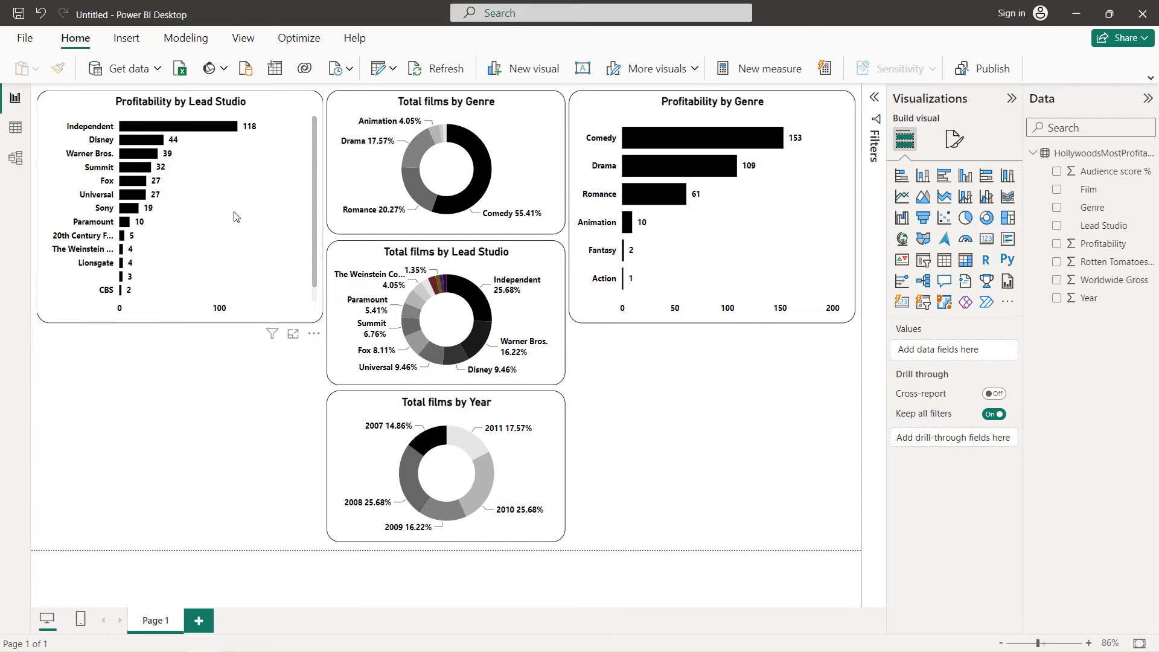
left_click_drag(234, 200, 227, 441)
left_click_drag(183, 318, 184, 332)
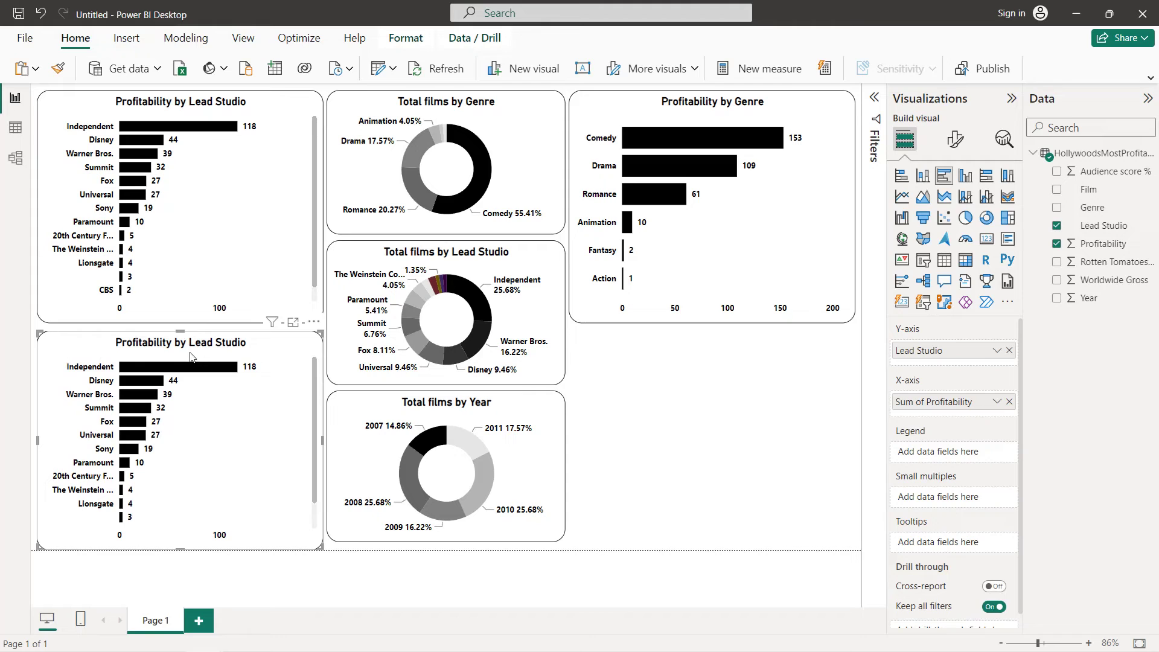
- Nudge the duplicated bar chart up beneath the original and align its lower edge with the Total films by Year donut
key("Up")
key("Up")
key("Up")
key("Up")
key("Up")
key("Up")
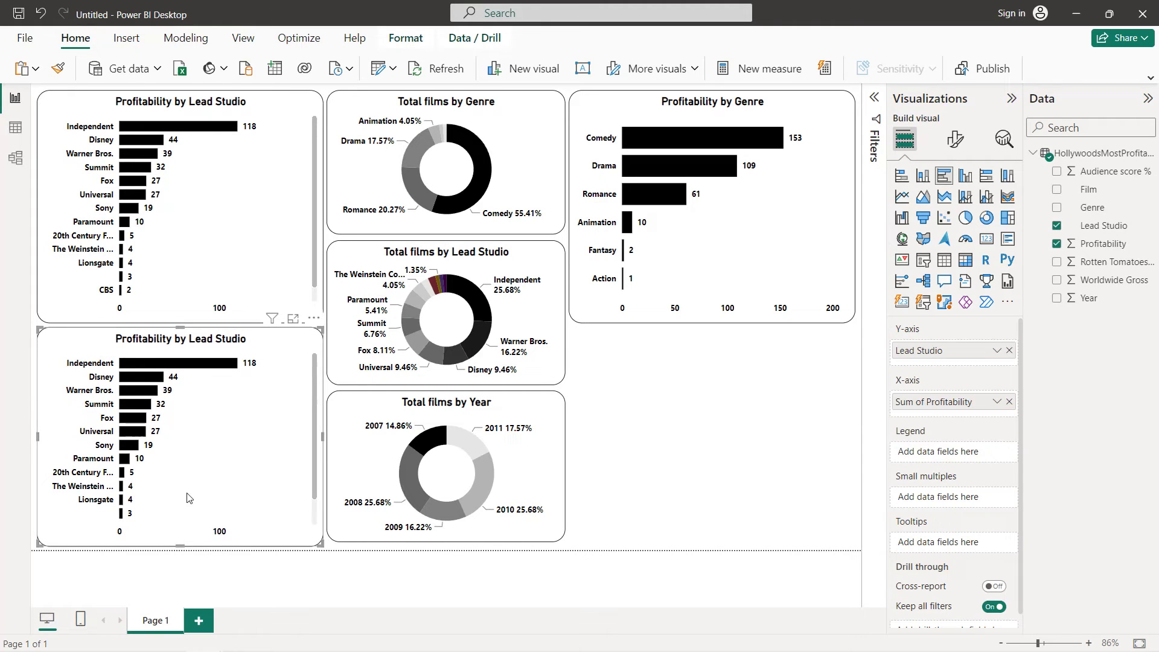
left_click_drag(181, 545, 184, 538)
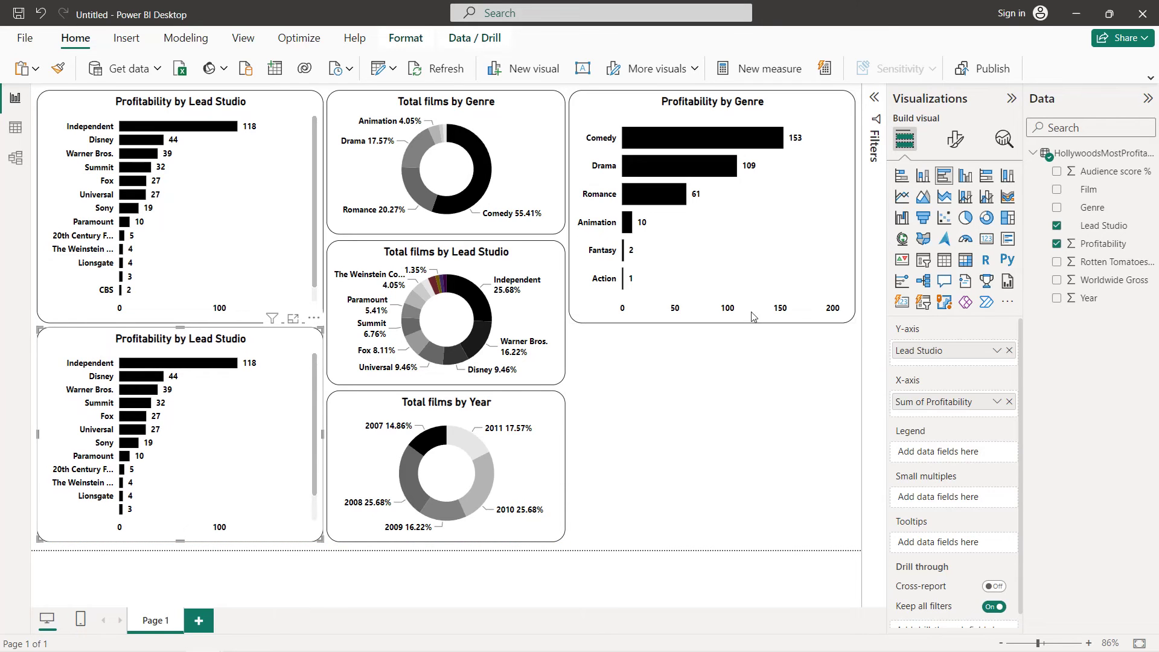
- Convert the duplicated bar chart to a scatter chart and remove its Sum of Profitability and Lead Studio fields
left_click(946, 219)
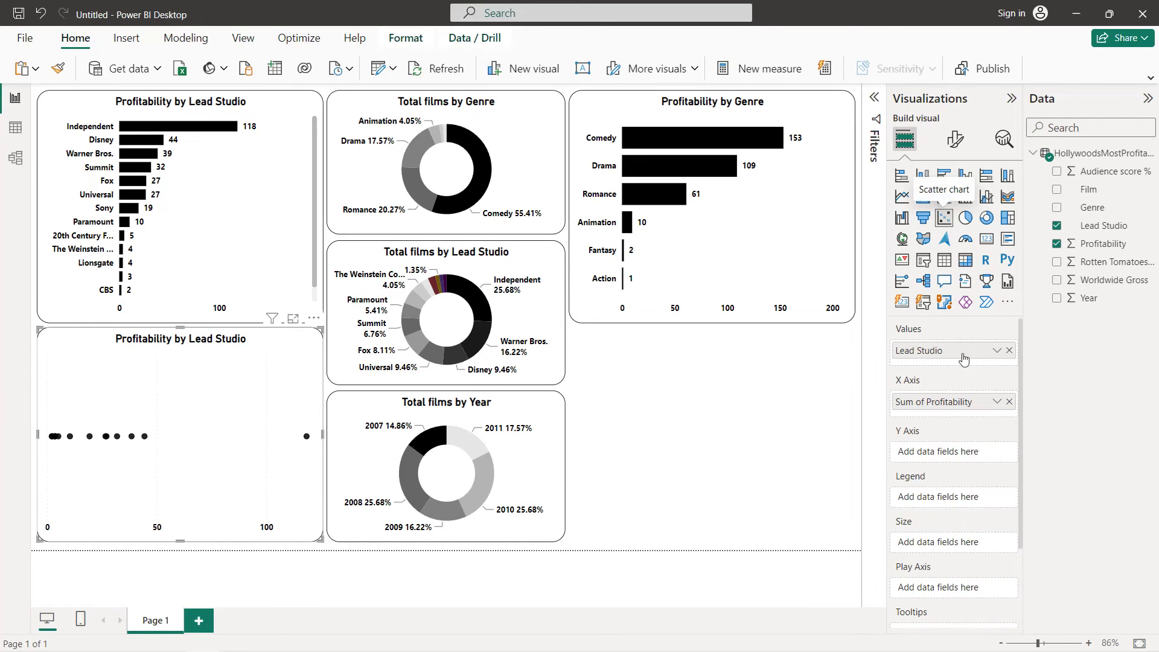
left_click(1010, 402)
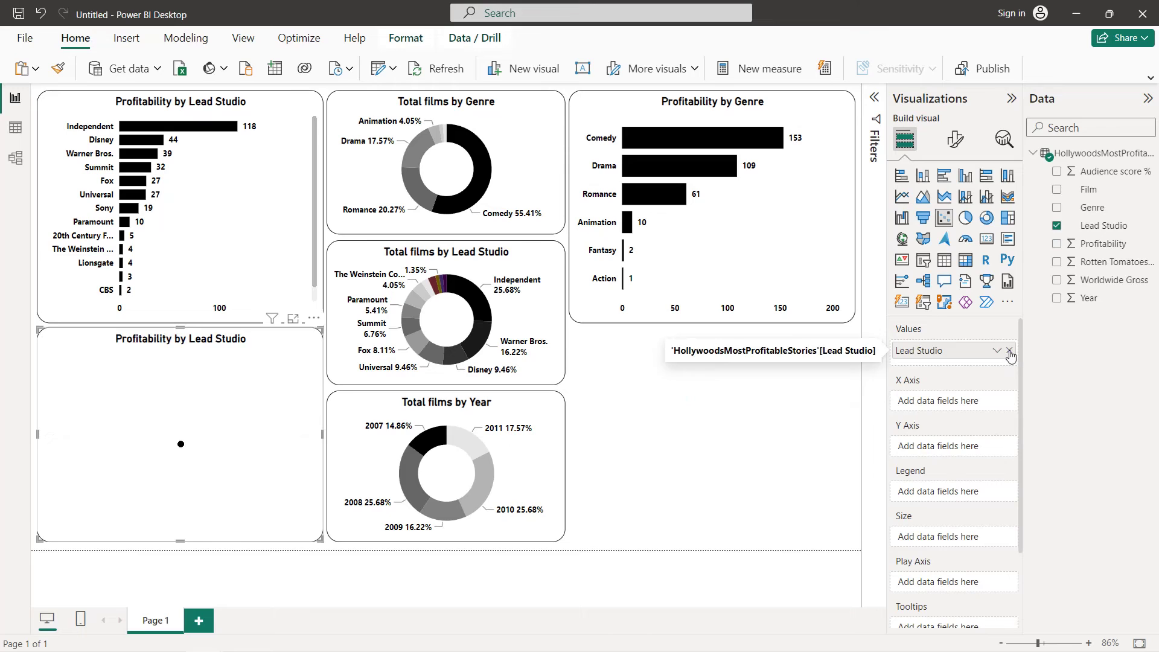
left_click(1009, 350)
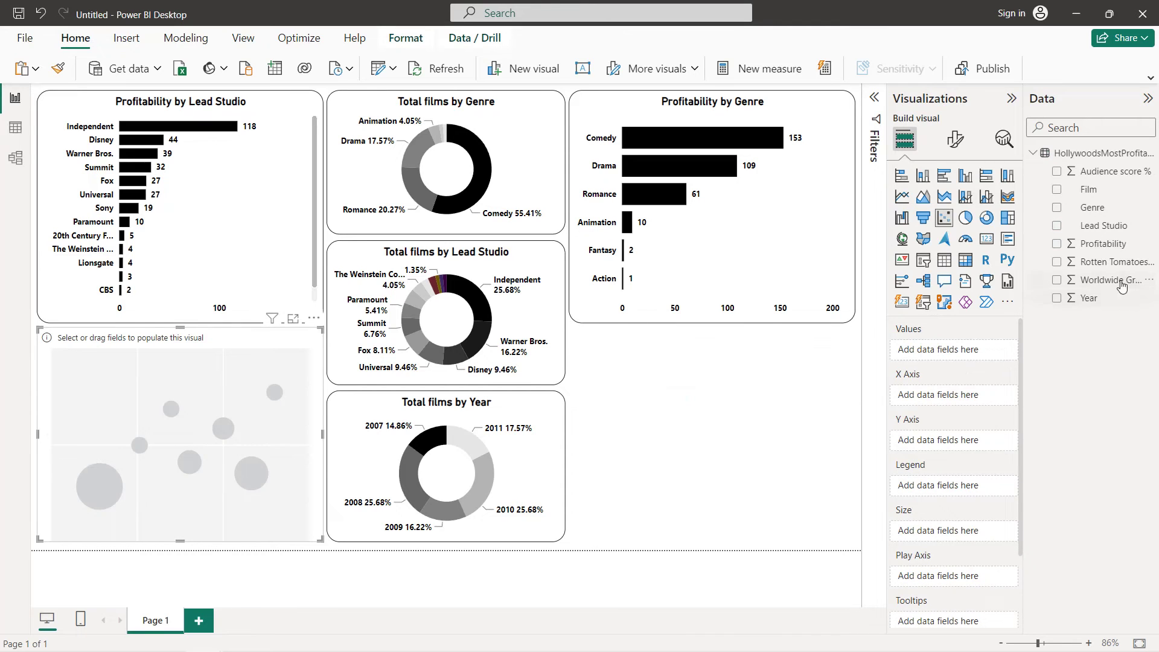
- Plot unsummarized Rotten Tomatoes % on the scatter chart's X axis and unsummarized Audience score % on its Y axis
left_click(1057, 263)
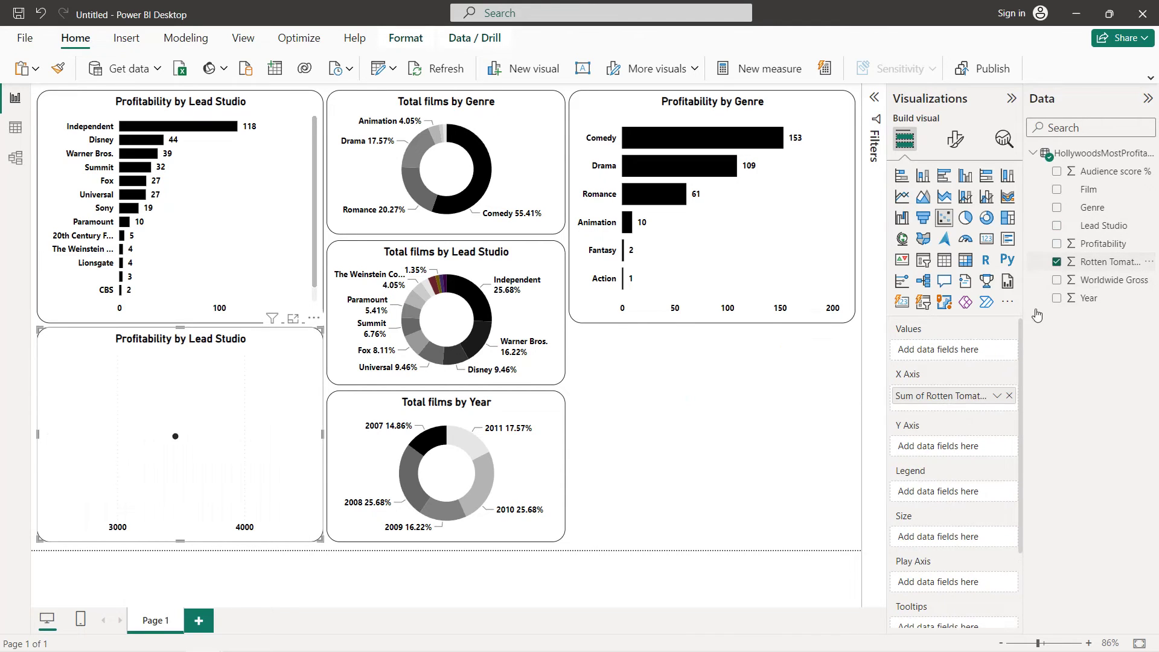
left_click(997, 396)
left_click(1058, 192)
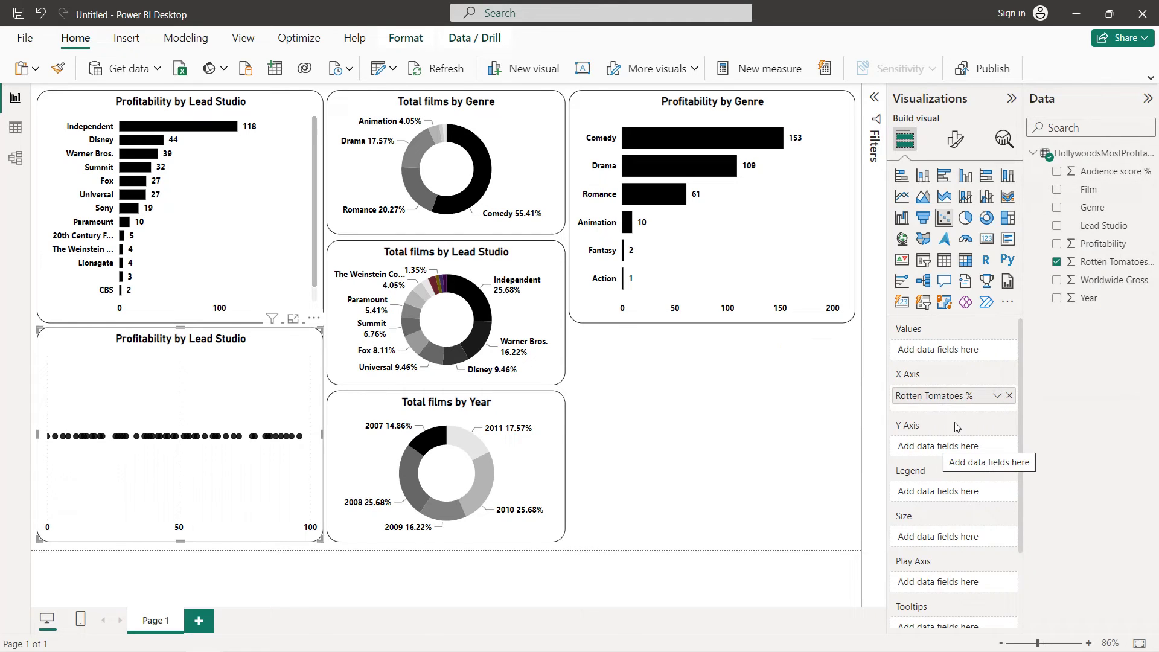
left_click(1058, 173)
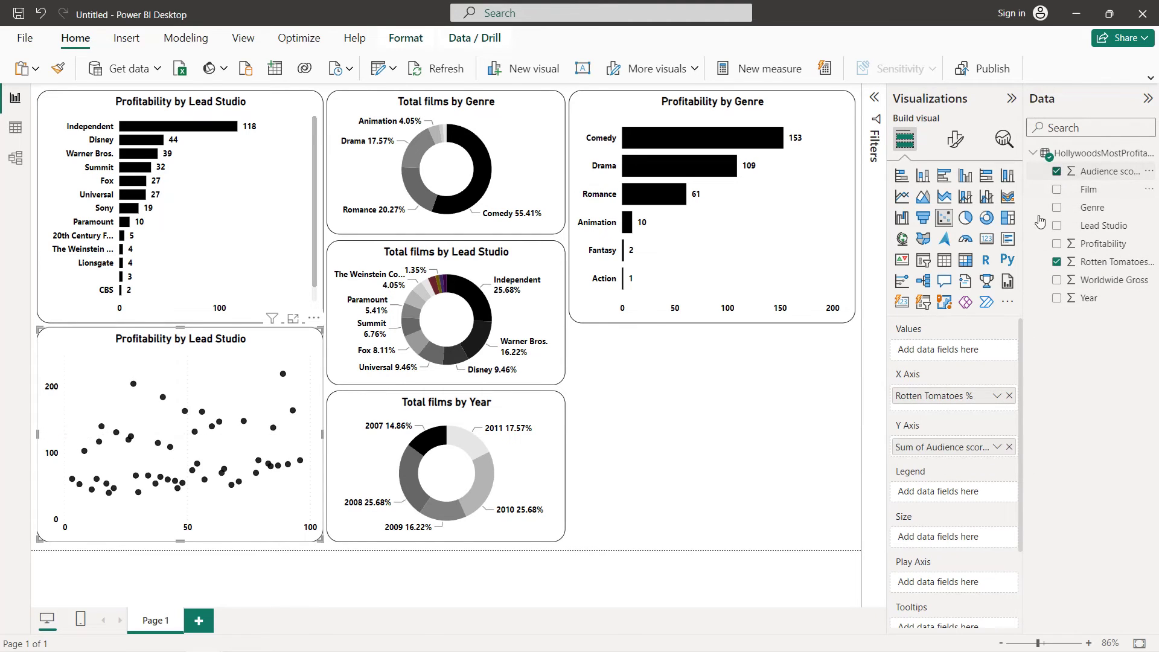
left_click(995, 448)
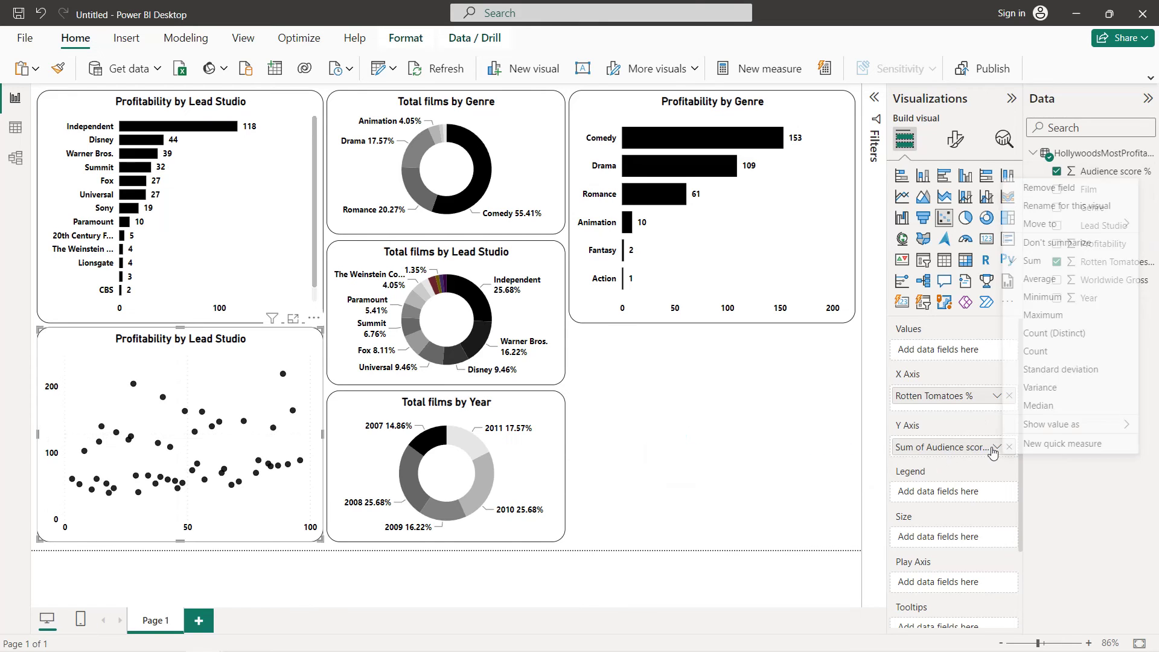
left_click(1042, 244)
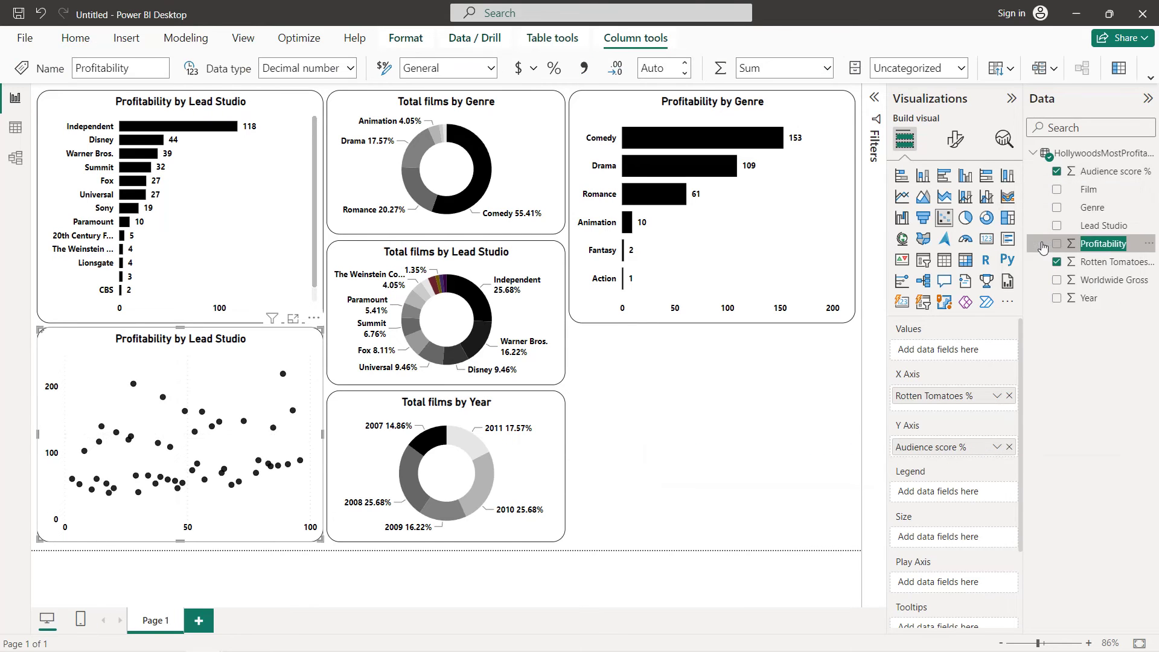
double_click(1042, 244)
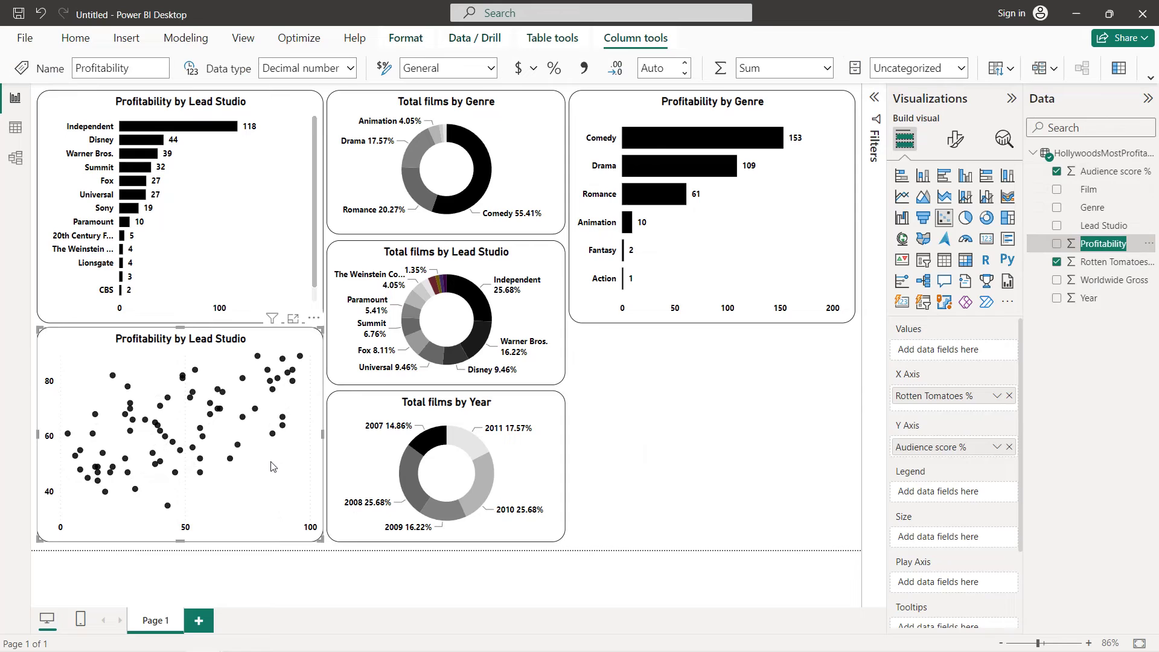
left_click(272, 466)
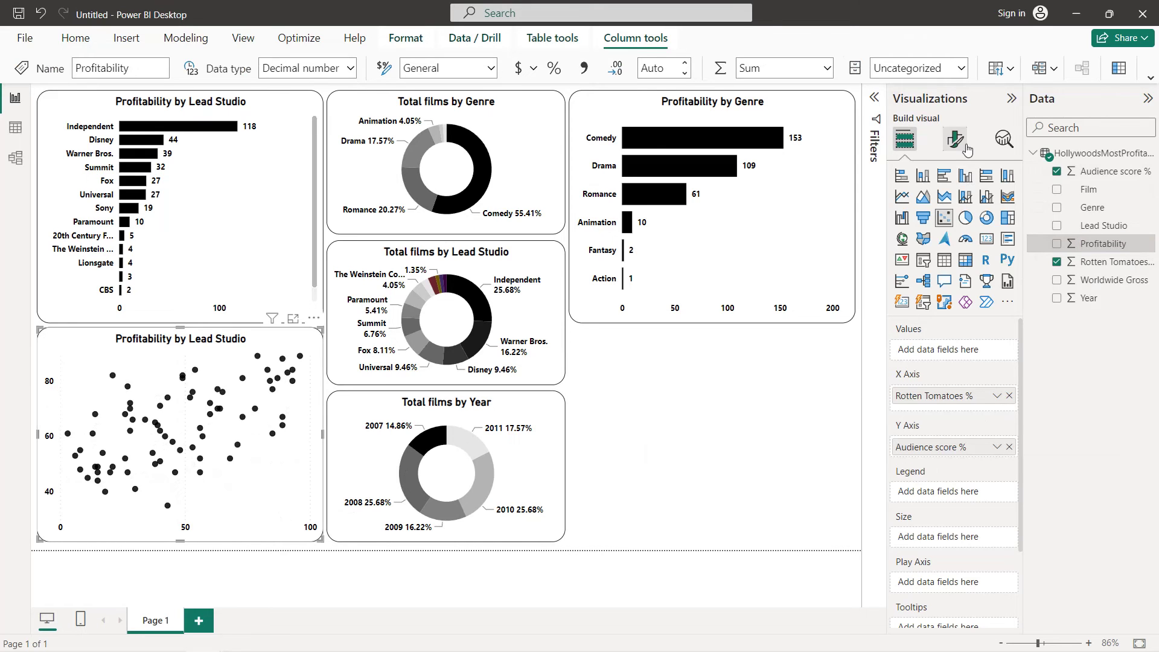
- Show the X-axis title on the scatter chart and make it bold
left_click(955, 139)
left_click(952, 247)
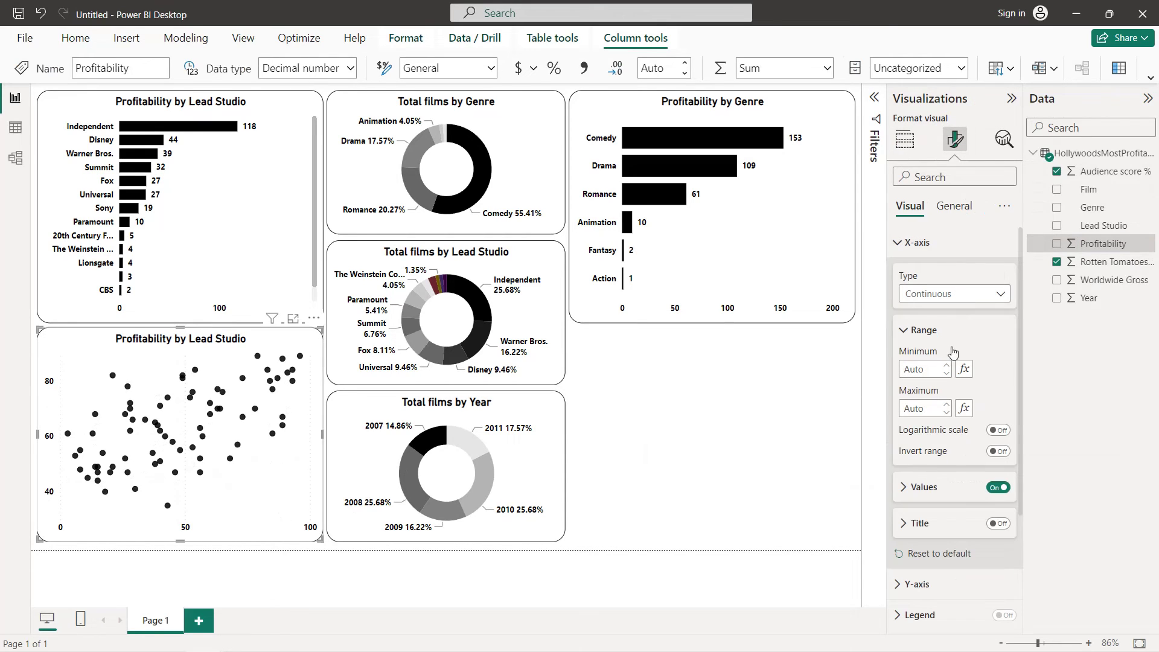
left_click(999, 524)
left_click(920, 523)
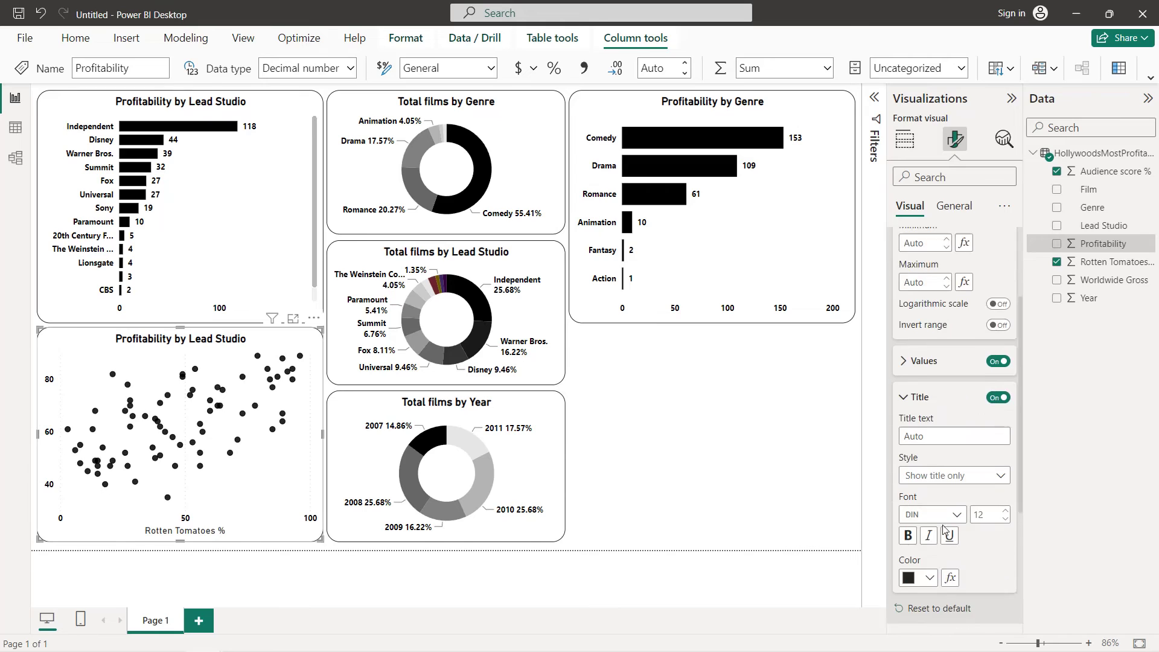
scroll(954, 483, "down", 4)
left_click(908, 422)
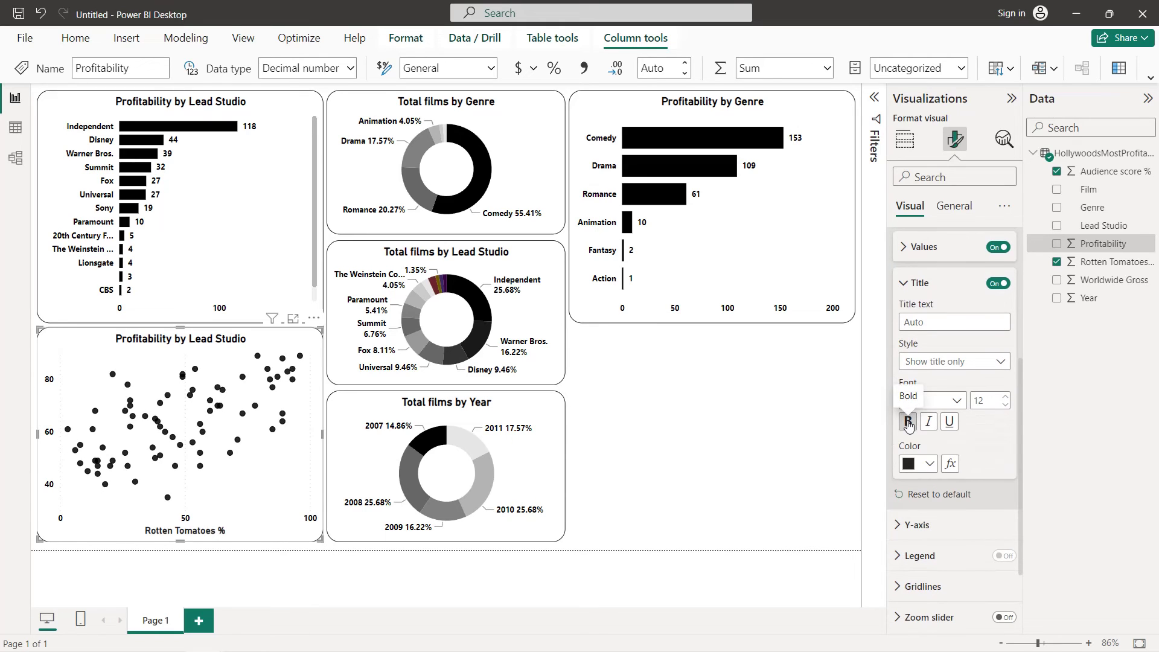
- Show the Y-axis title on the scatter chart and make it bold
scroll(936, 434, "down", 2)
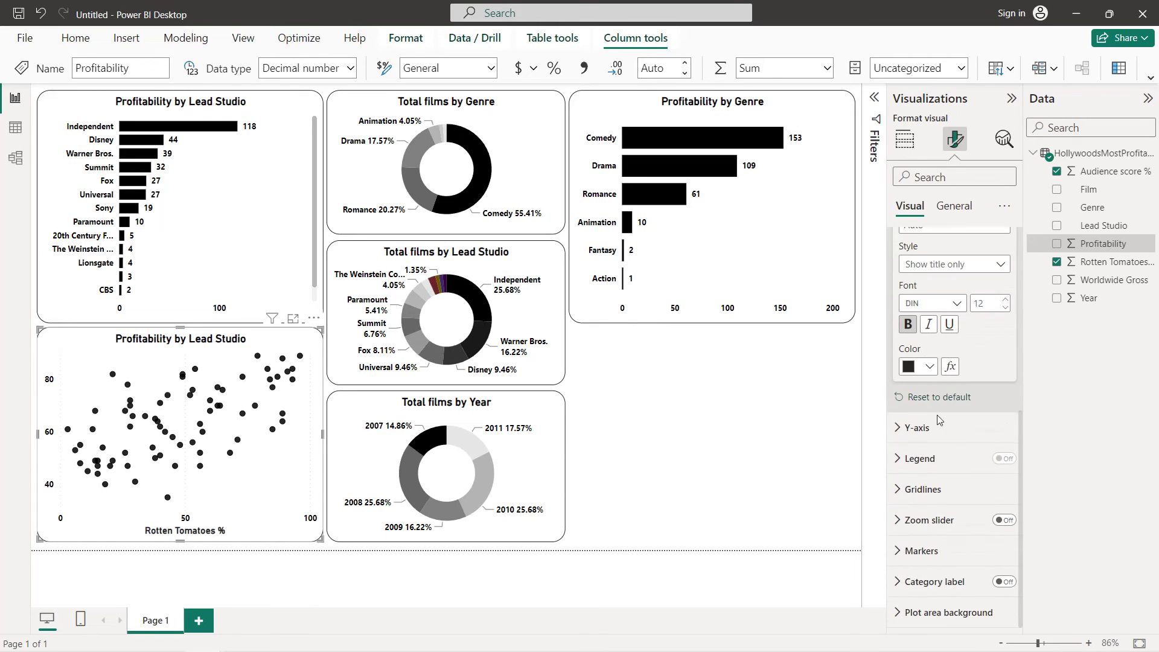
left_click(938, 424)
scroll(941, 439, "down", 3)
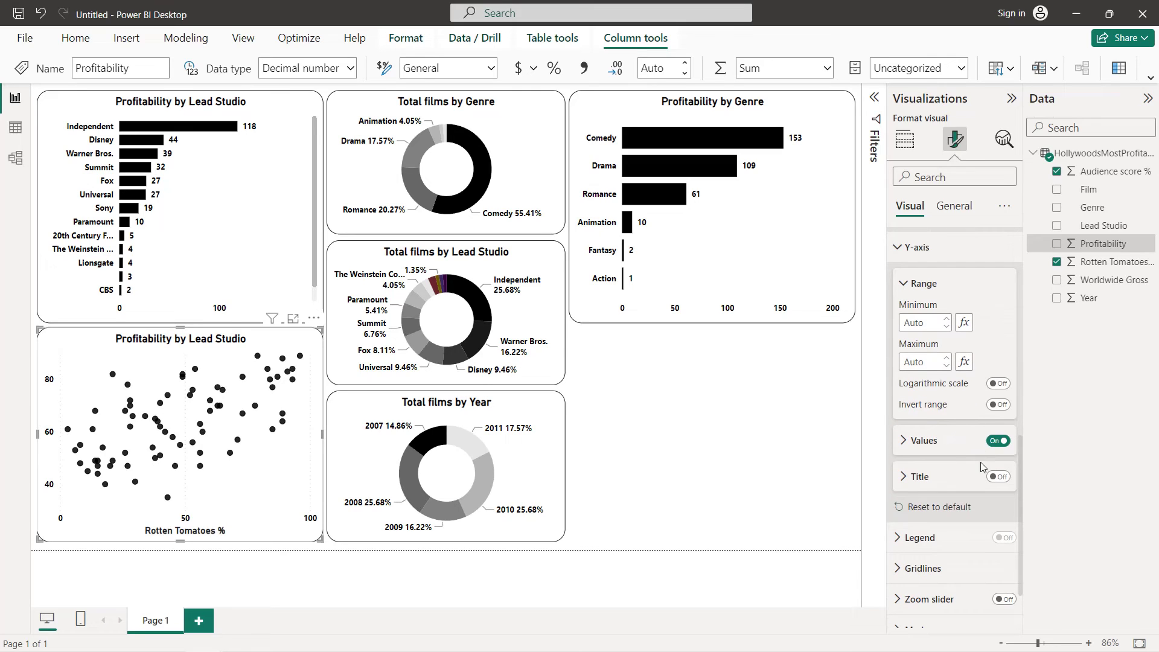
left_click(990, 480)
scroll(952, 479, "down", 2)
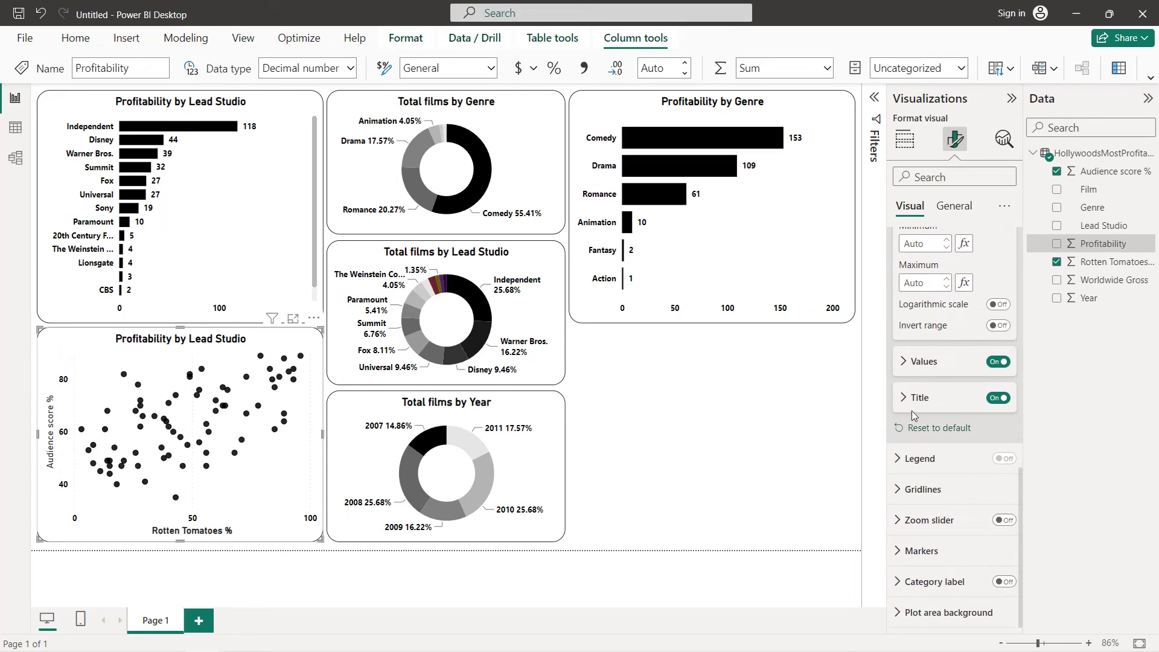
left_click(903, 397)
left_click(911, 538)
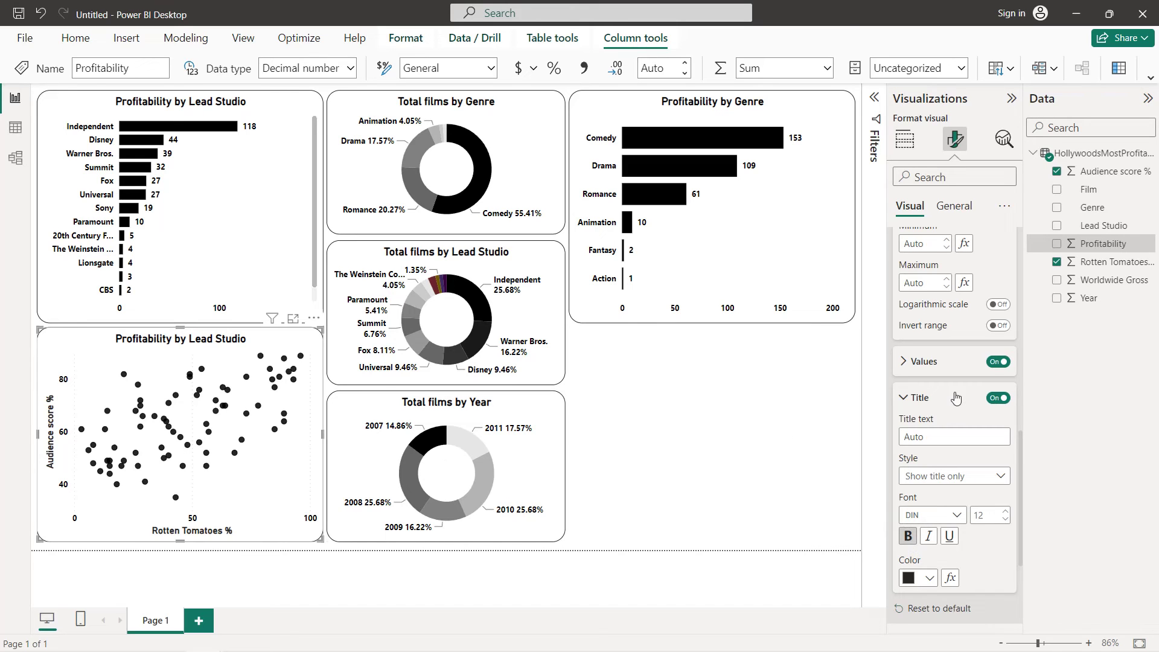
- Turn off the scatter chart's vertical gridlines
scroll(955, 400, "down", 2)
scroll(956, 392, "down", 3)
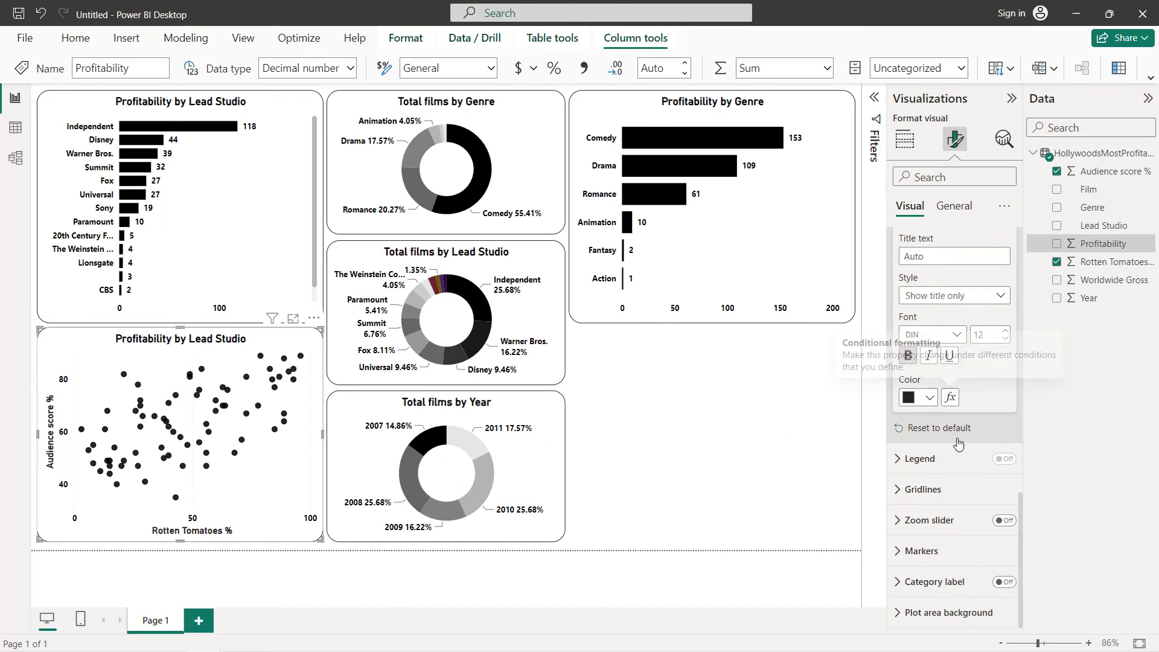
left_click(964, 510)
scroll(964, 510, "down", 2)
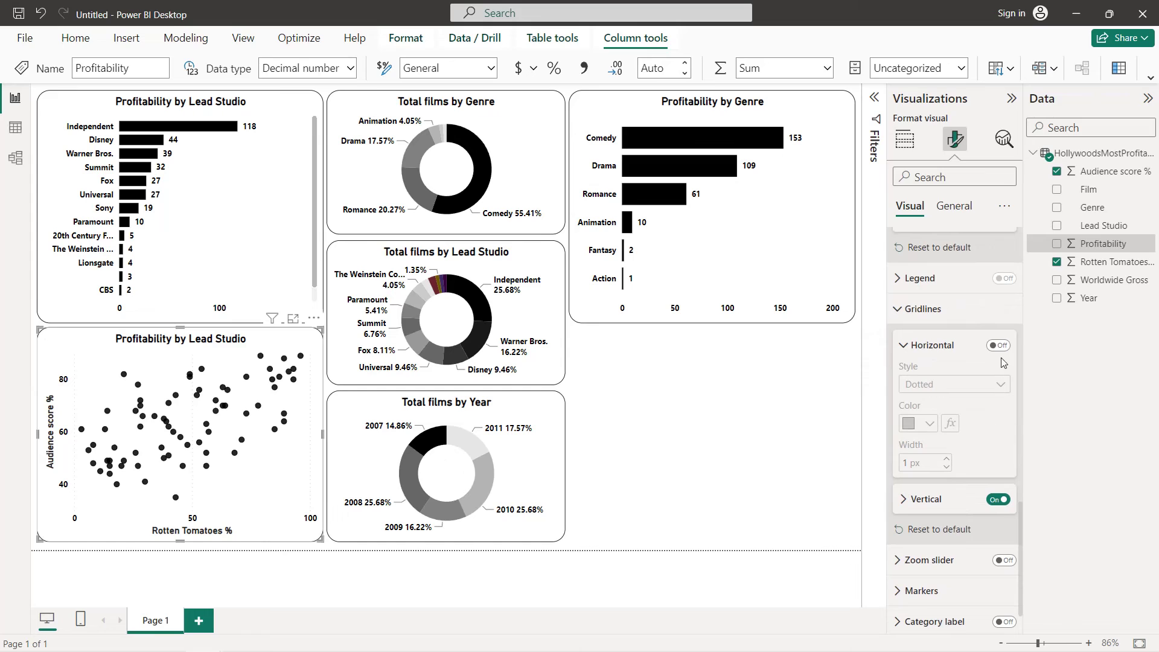
left_click(996, 503)
left_click(996, 503)
left_click(995, 503)
scroll(934, 241, "up", 2)
- Change the scatter chart's title text to "Audience score % - Rotten tomatoes %"
left_click(953, 205)
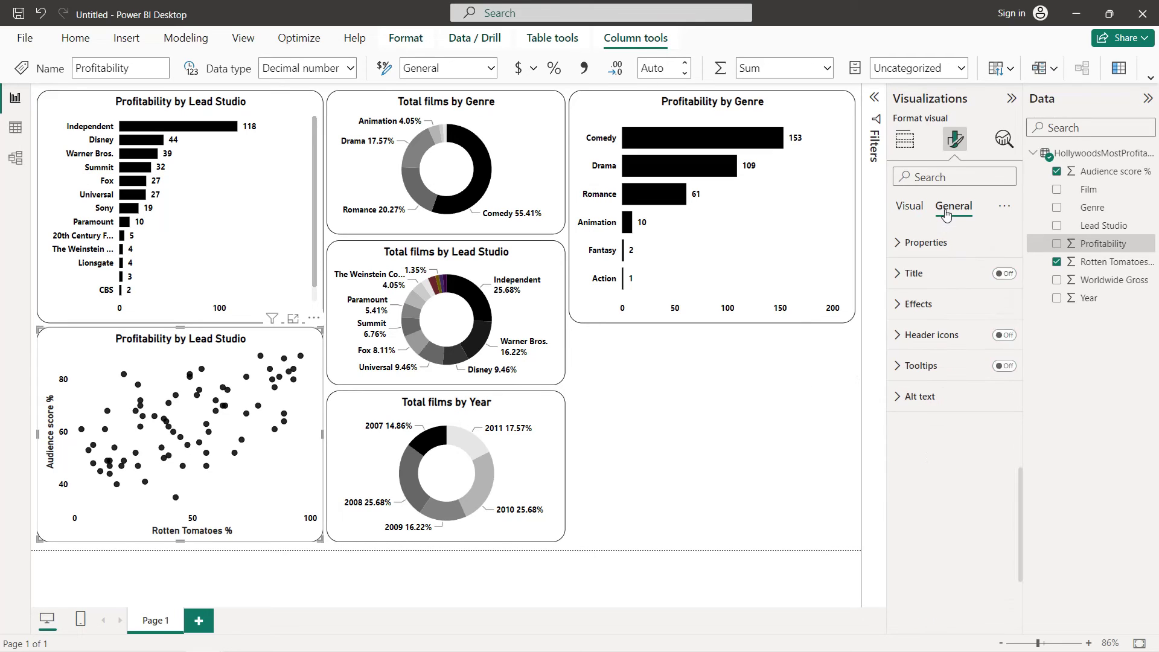
left_click(939, 273)
left_click(961, 349)
key("ctrl+a")
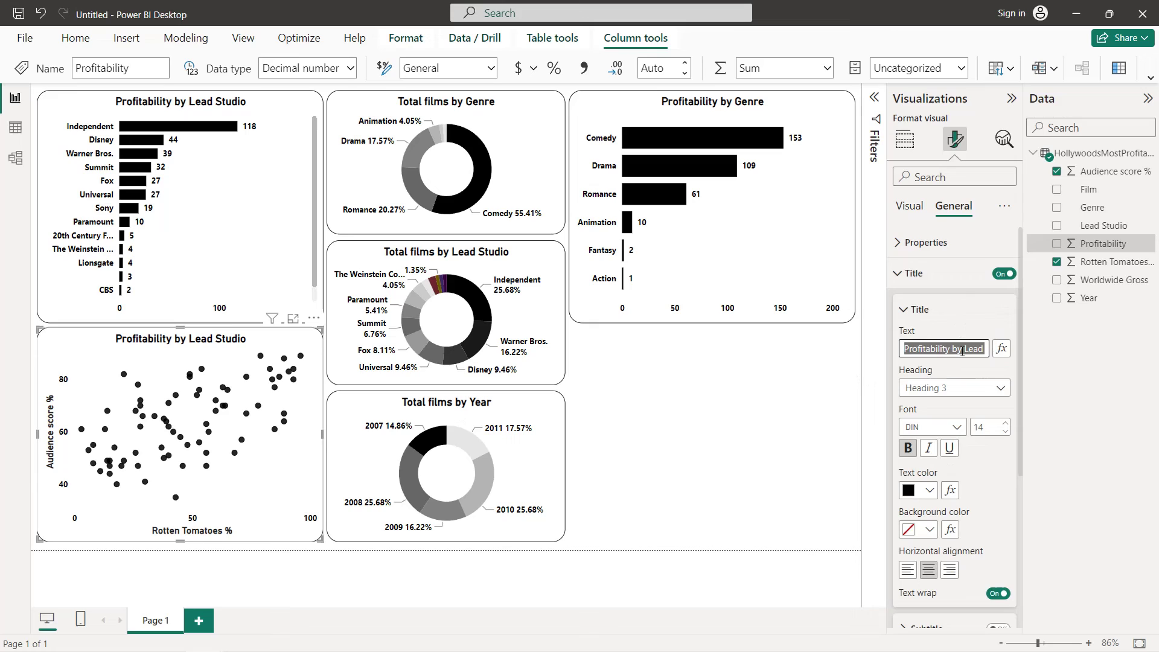
type("Audie")
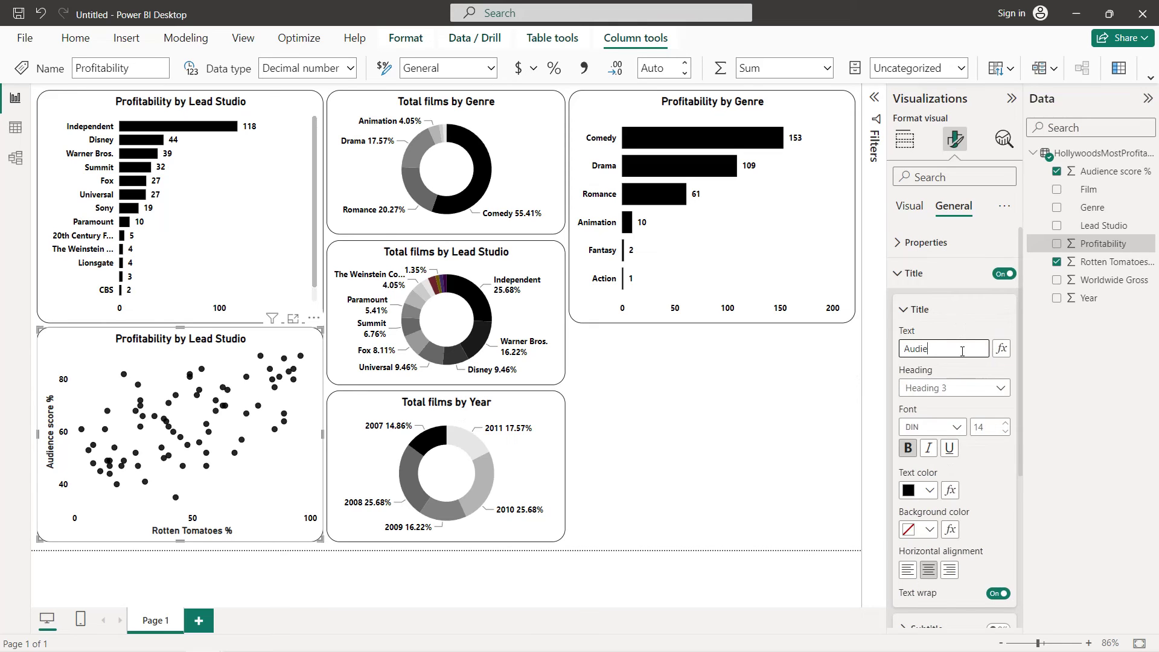
type("nce score")
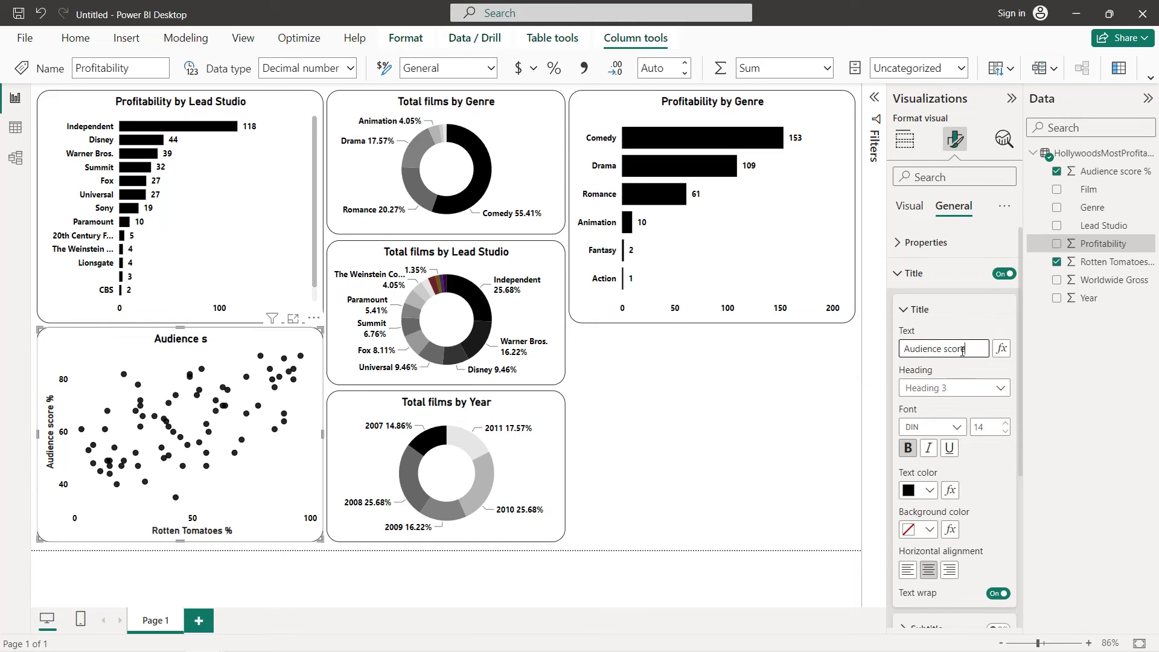
type(" - Rottr")
key("BackSpace")
type("en tomattoes")
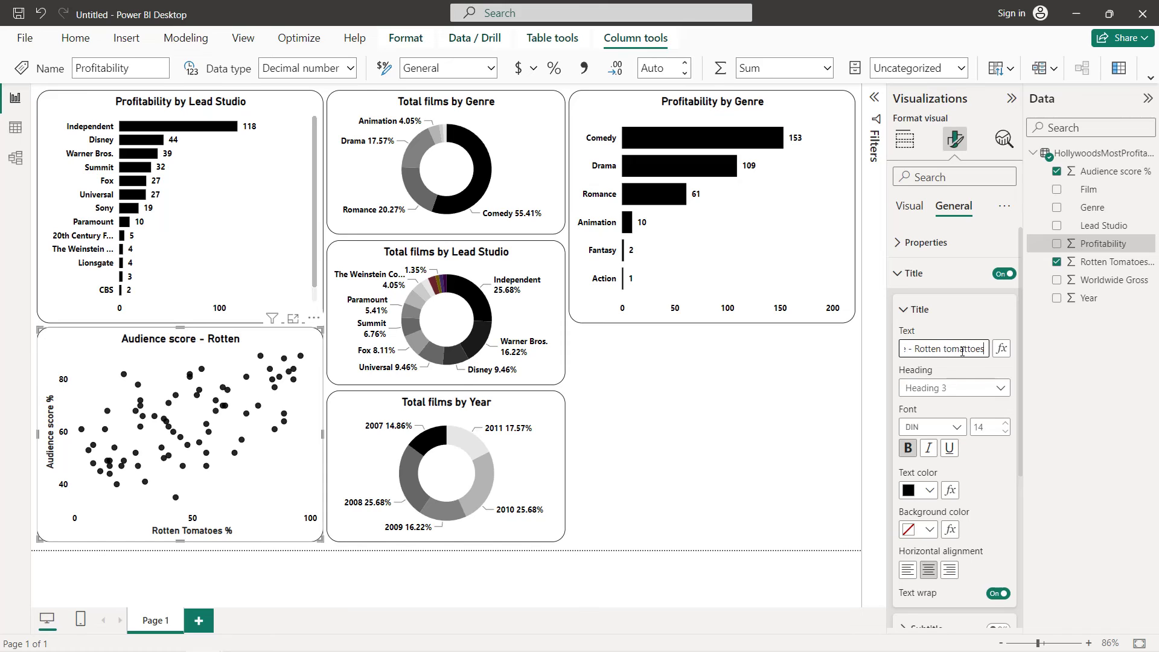
key("BackSpace")
key("BackSpace")
key("BackSpace")
key("BackSpace")
type("oes")
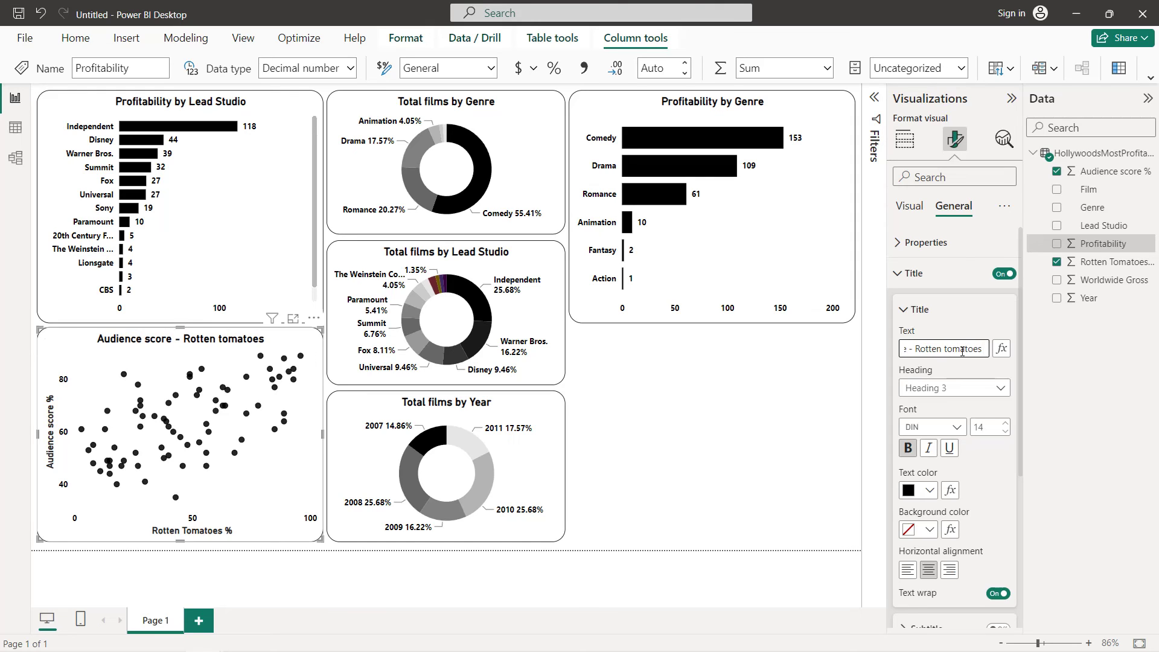
type(" %")
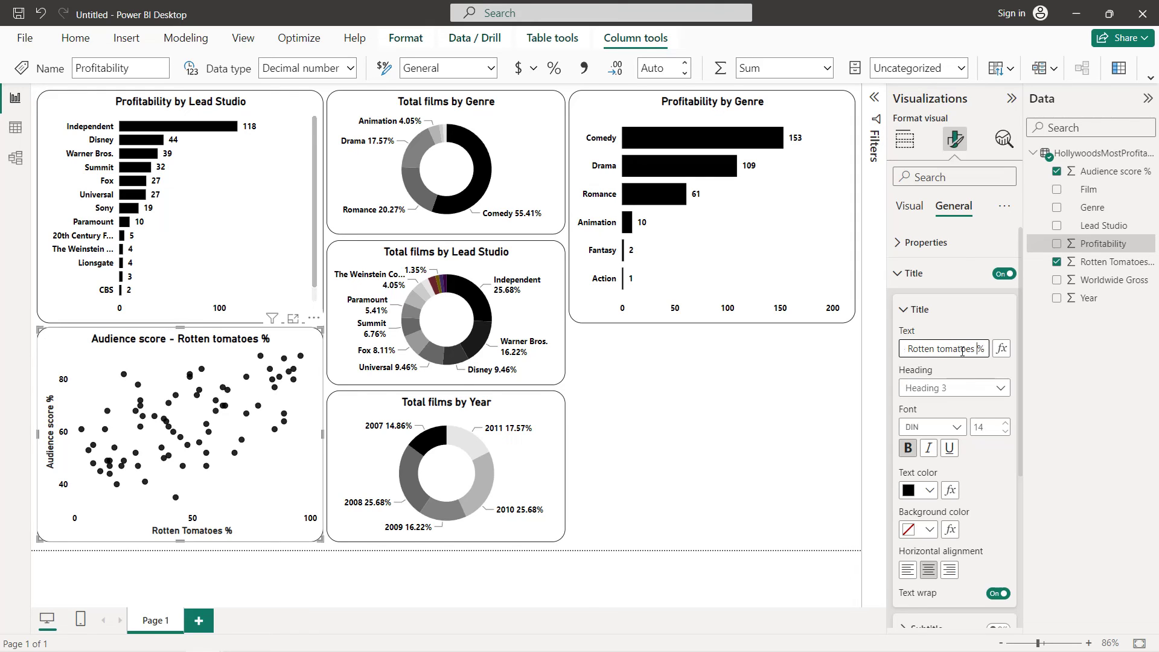
key("Left")
key("Left")
key("Left")
type("%")
left_click(295, 469)
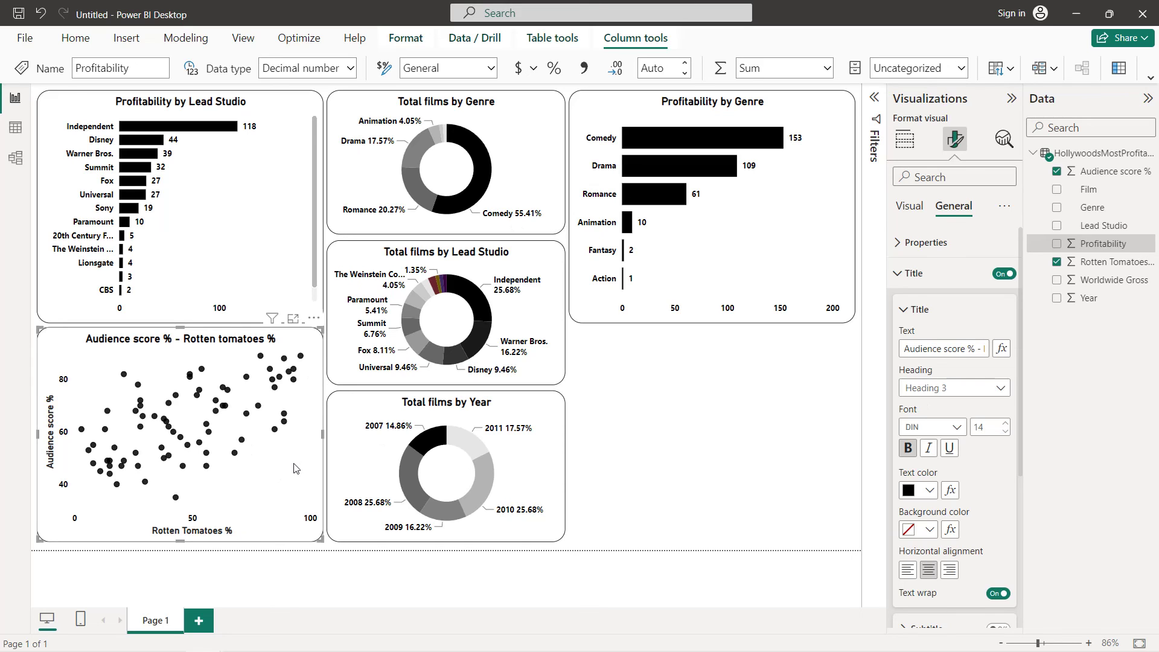
- Duplicate the scatter chart into the empty area beneath the Profitability by Genre bar chart
left_click_drag(291, 439, 816, 437)
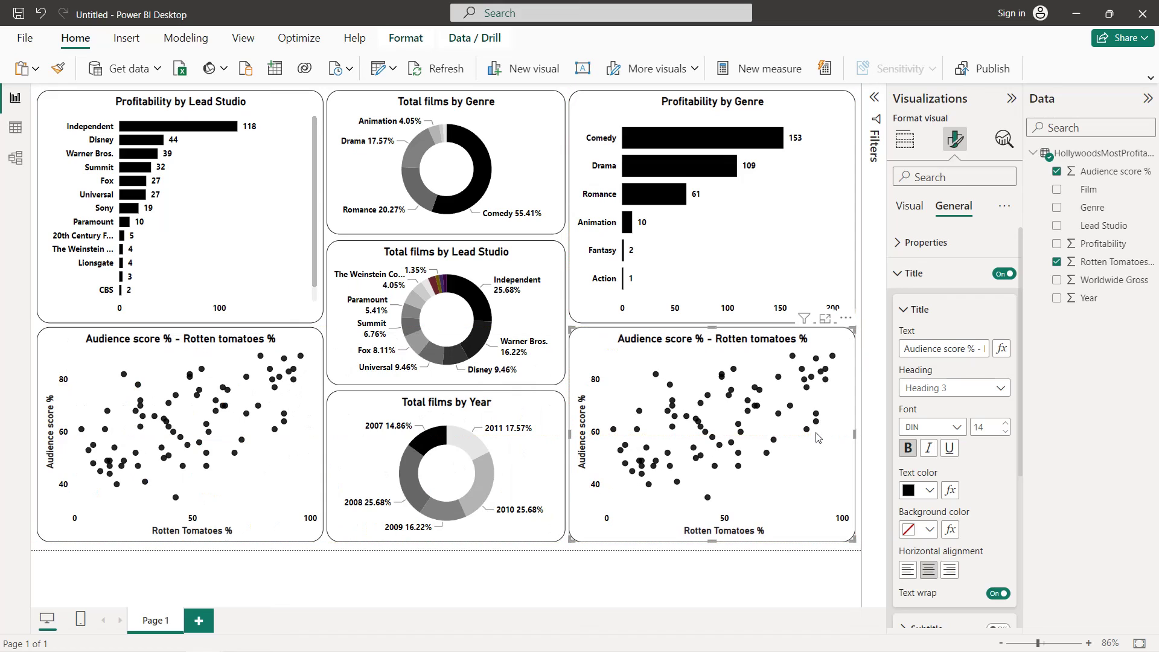
left_click_drag(573, 435, 574, 434)
left_click(910, 207)
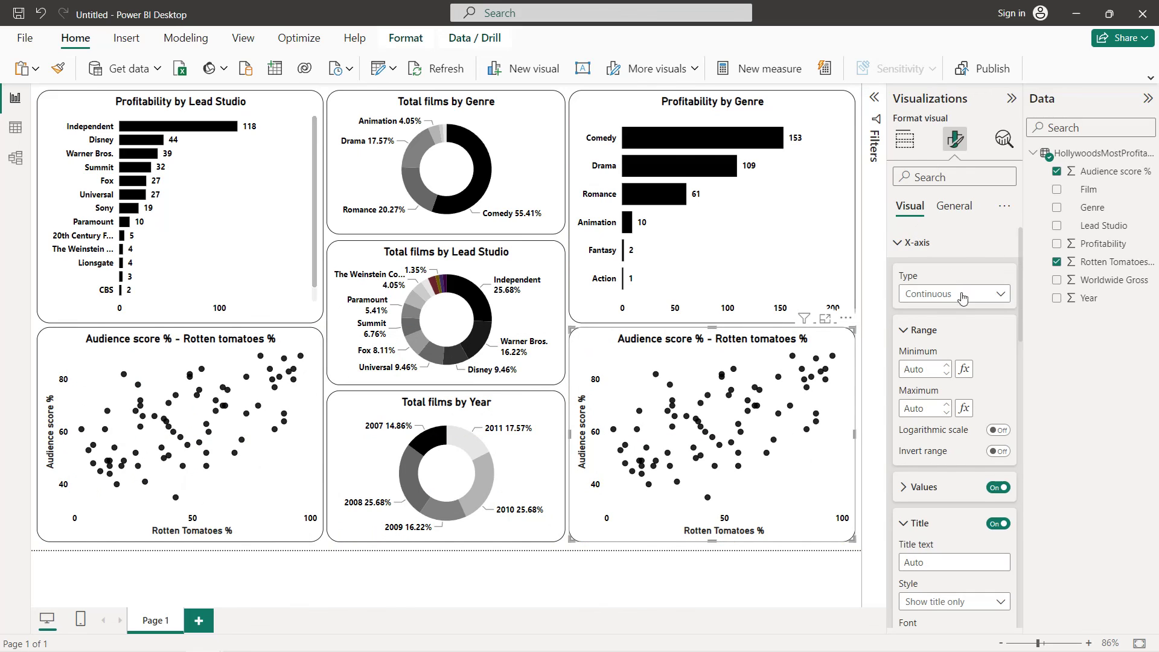
- Replace Audience score % on the duplicated scatter chart's Y axis with unsummarized Worldwide Gross
left_click(905, 139)
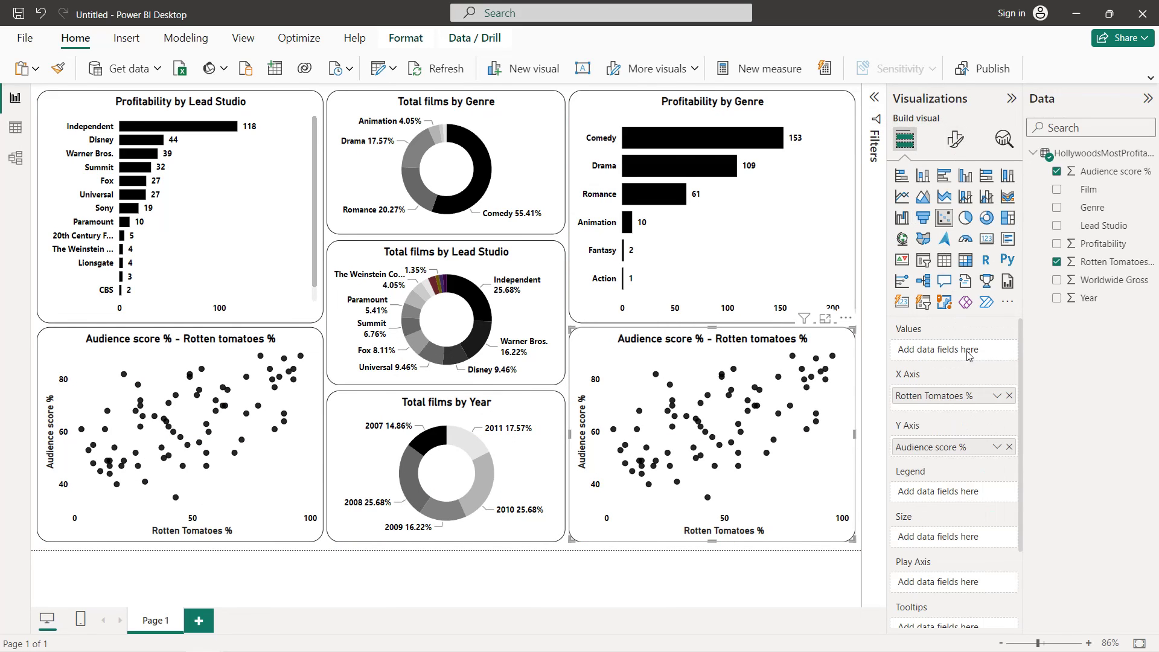
left_click(1009, 447)
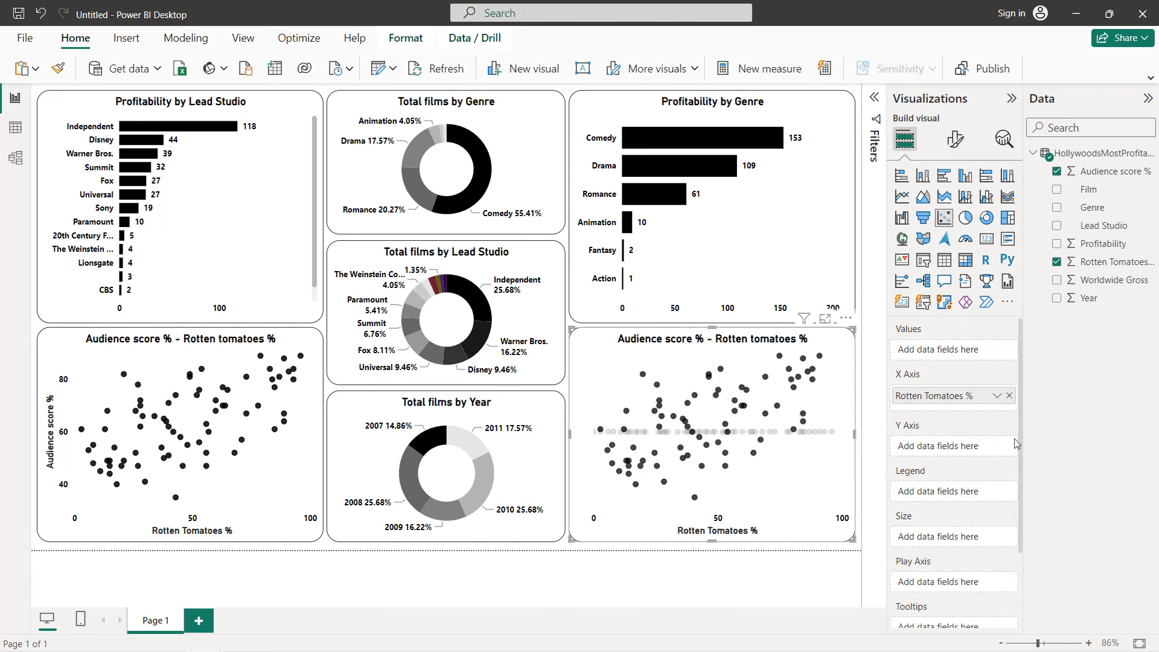
left_click(1055, 281)
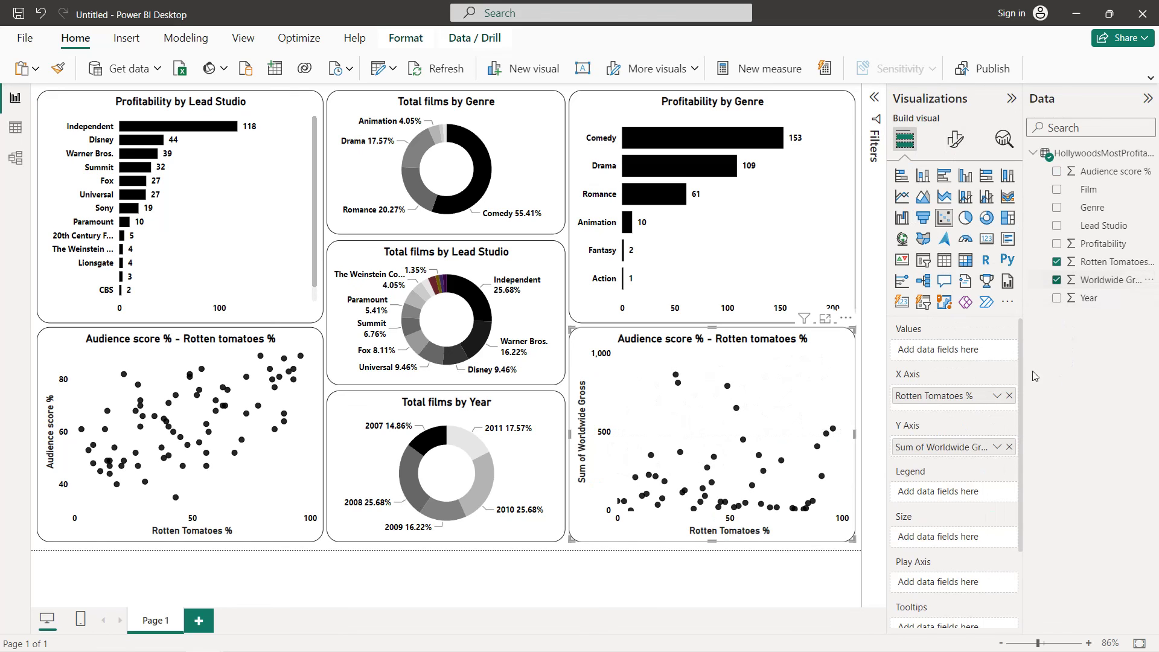
left_click(996, 447)
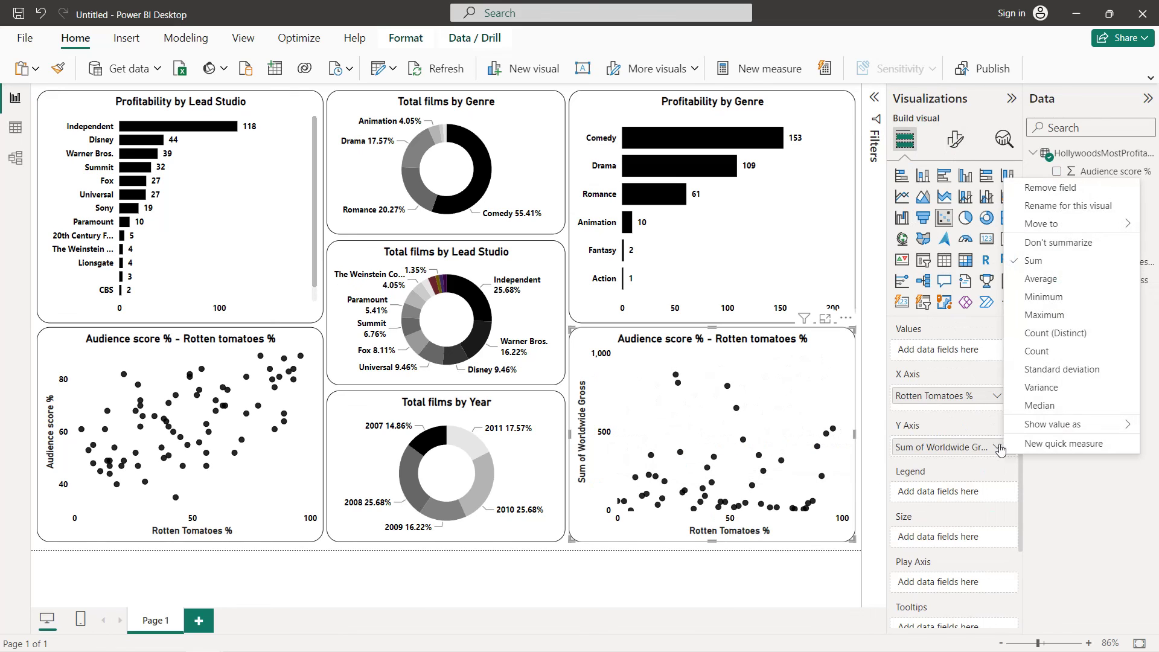
left_click(1050, 243)
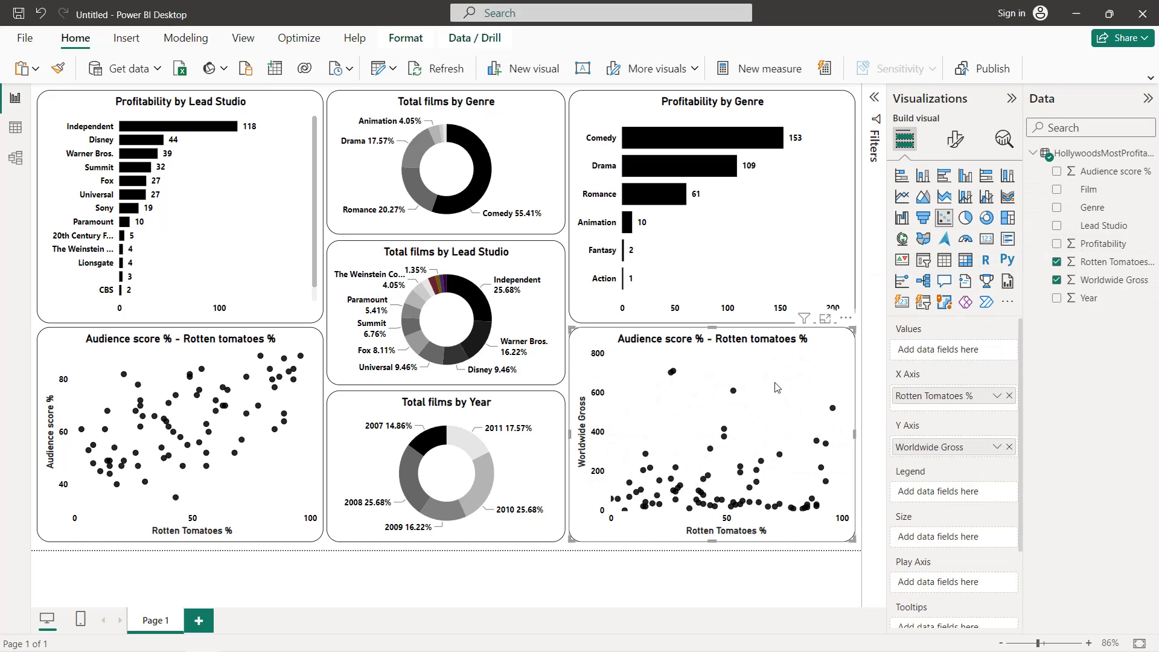
- Change the duplicated scatter chart's title text to "Worldwide Gross- Rotten tomatoes %"
left_click(957, 142)
left_click(955, 208)
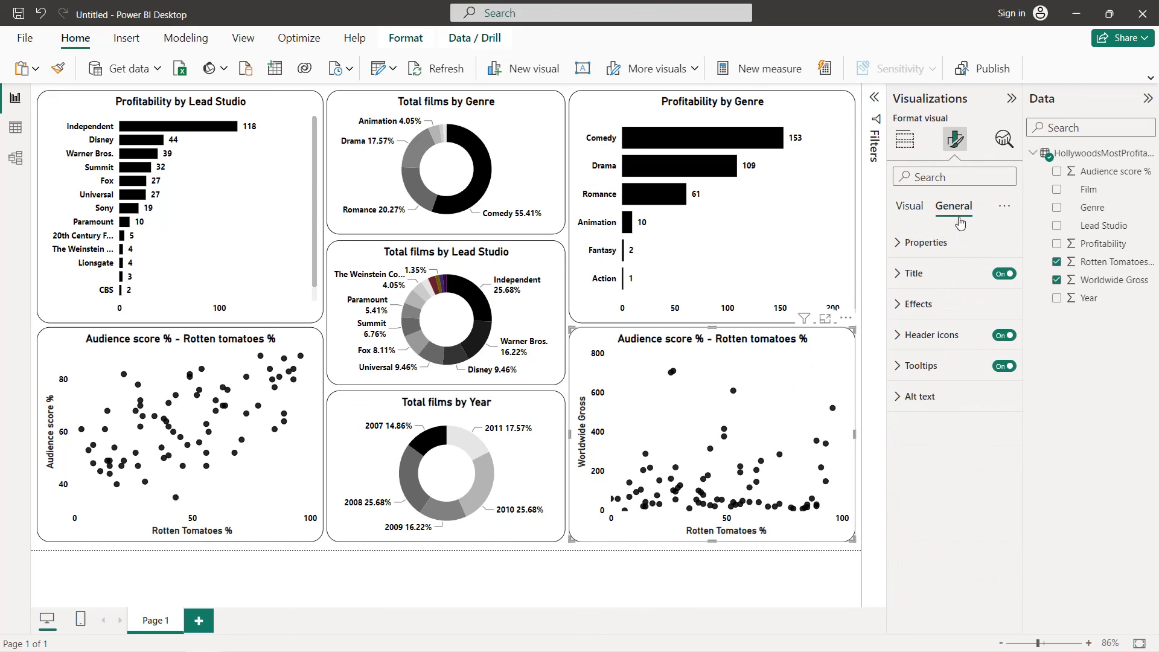
left_click(947, 271)
left_click_drag(976, 349, 879, 361)
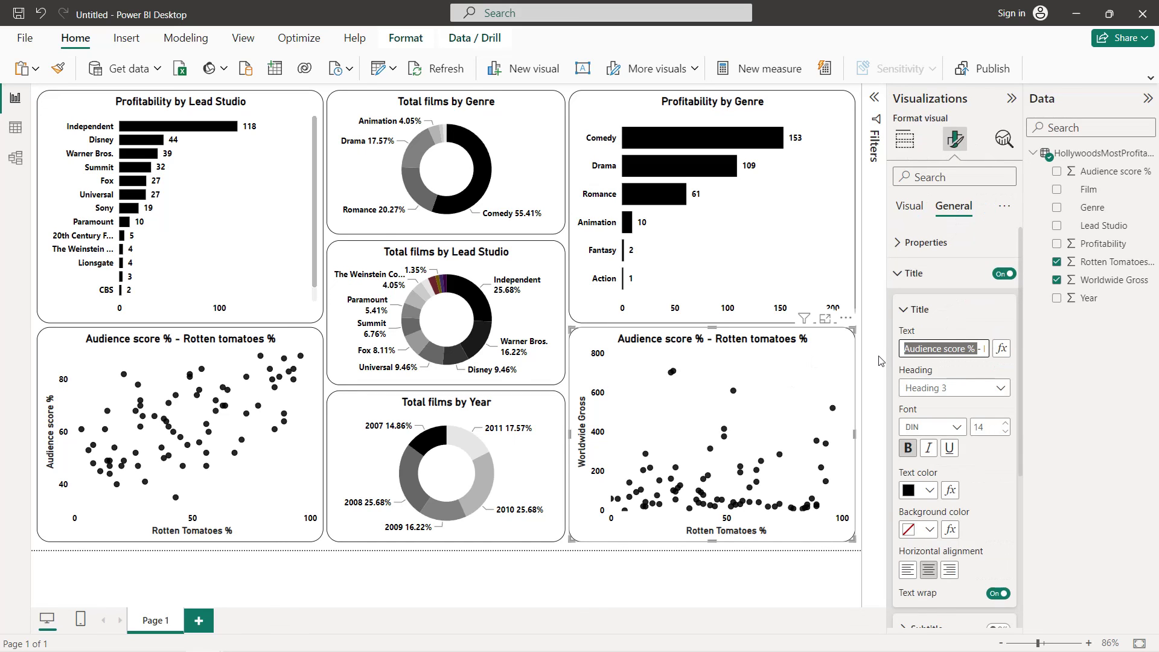
type("World")
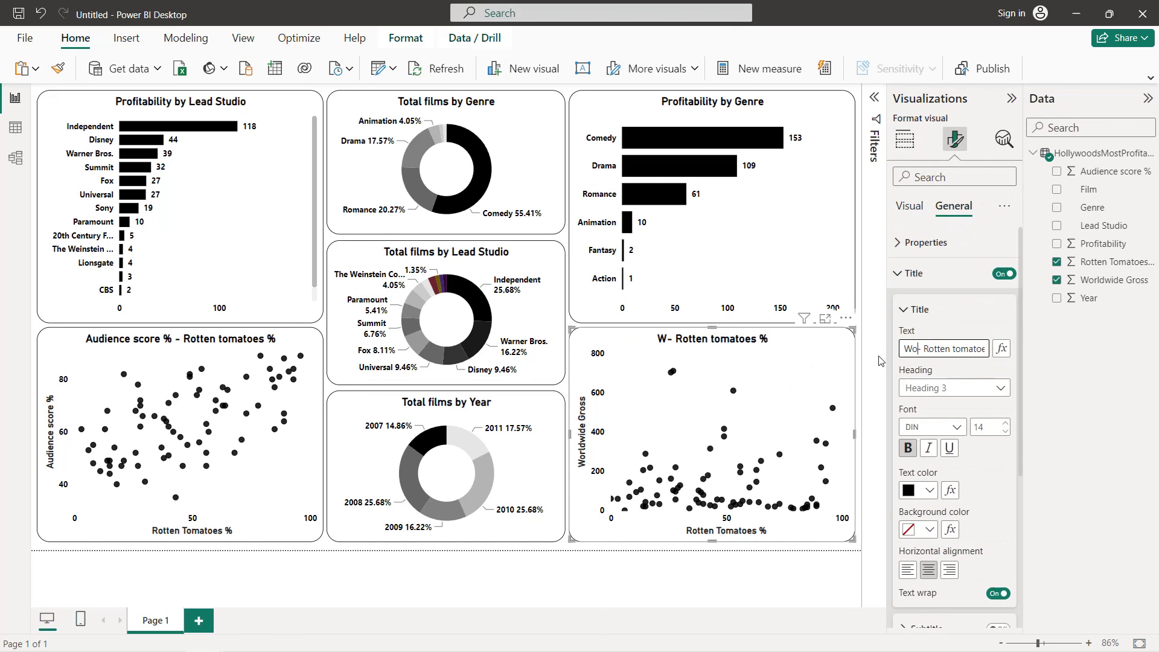
type("wide")
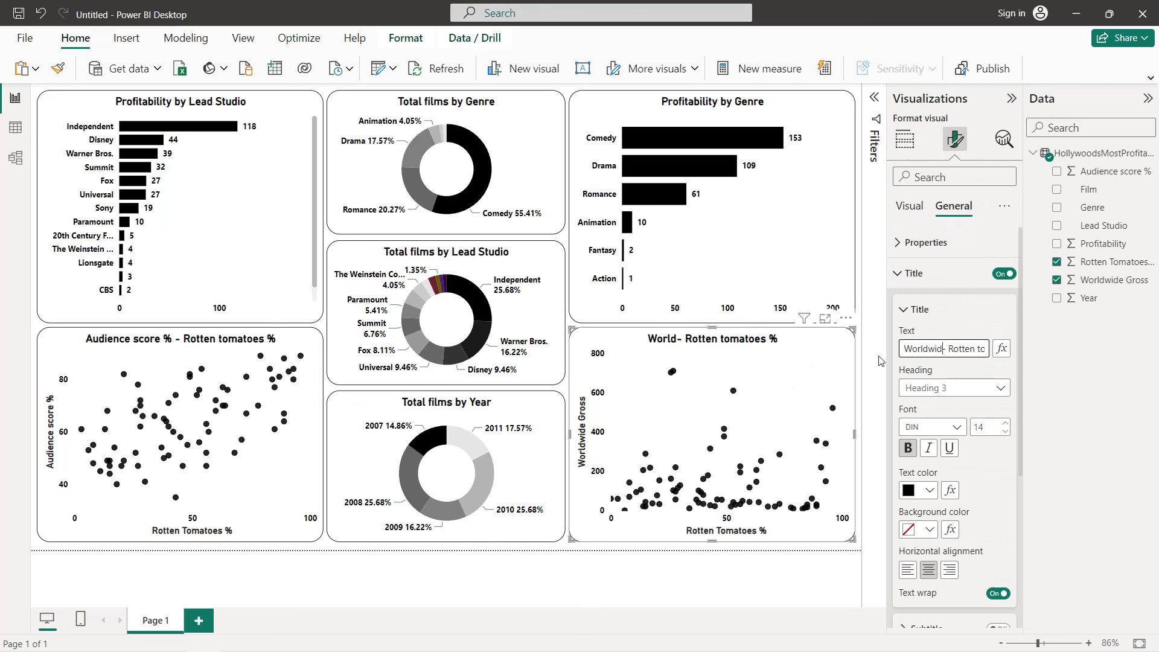
type(" Gross")
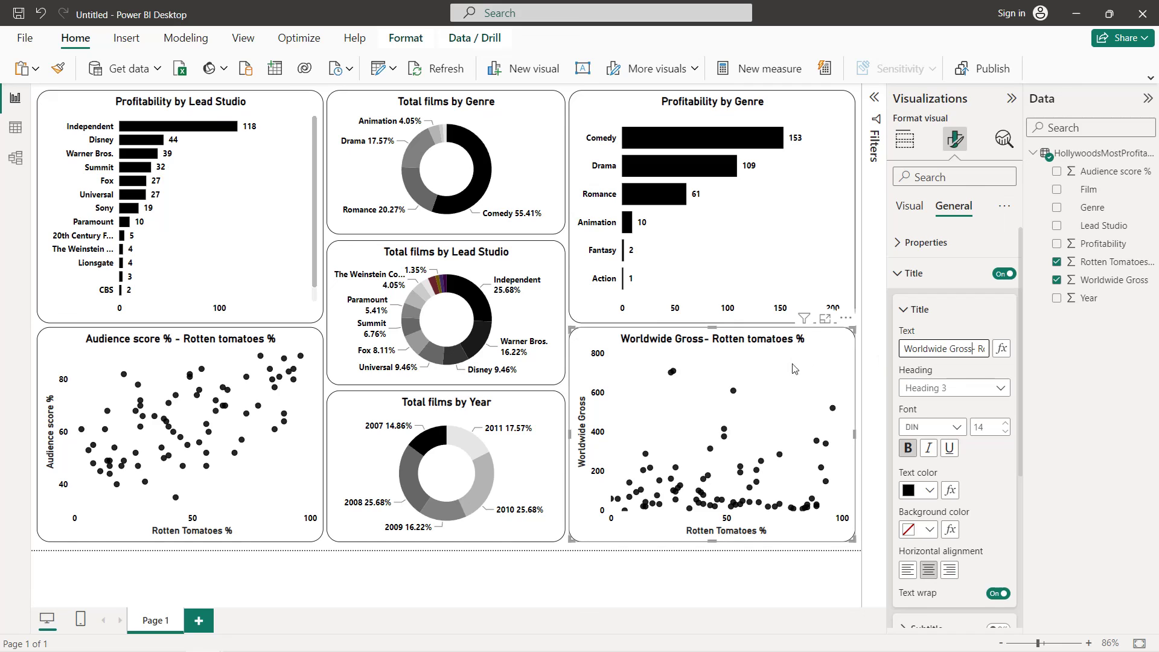
left_click(767, 377)
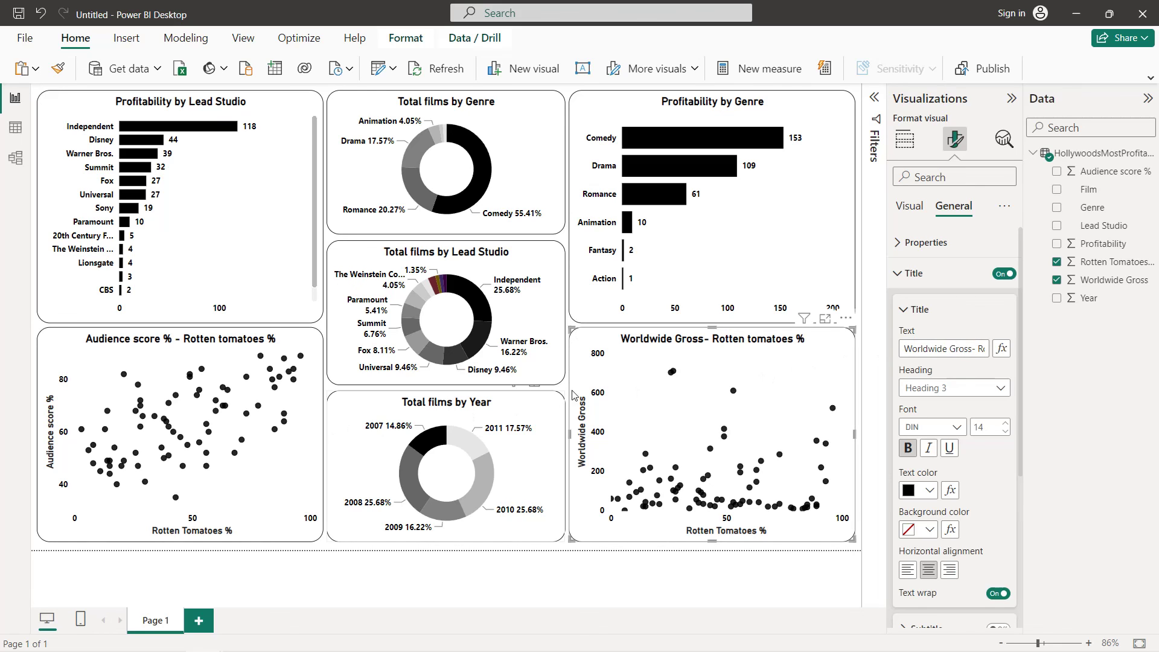
- Collapse the Visualizations and Data panes and deselect the chart to show the whole dashboard
left_click(1011, 99)
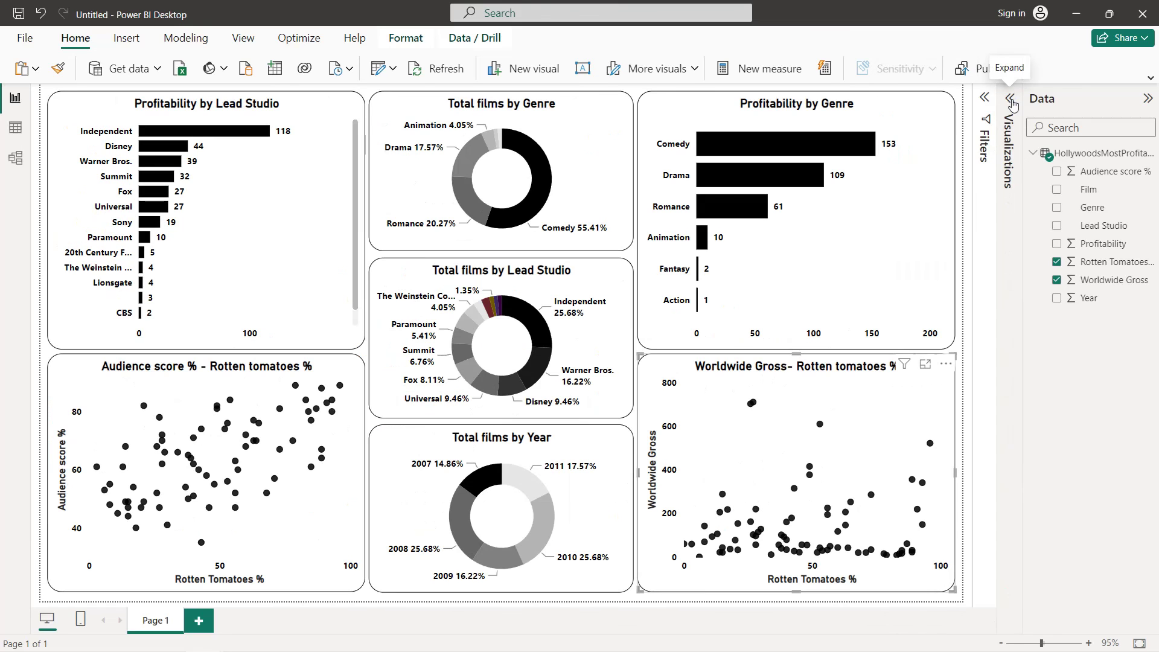
left_click(1149, 101)
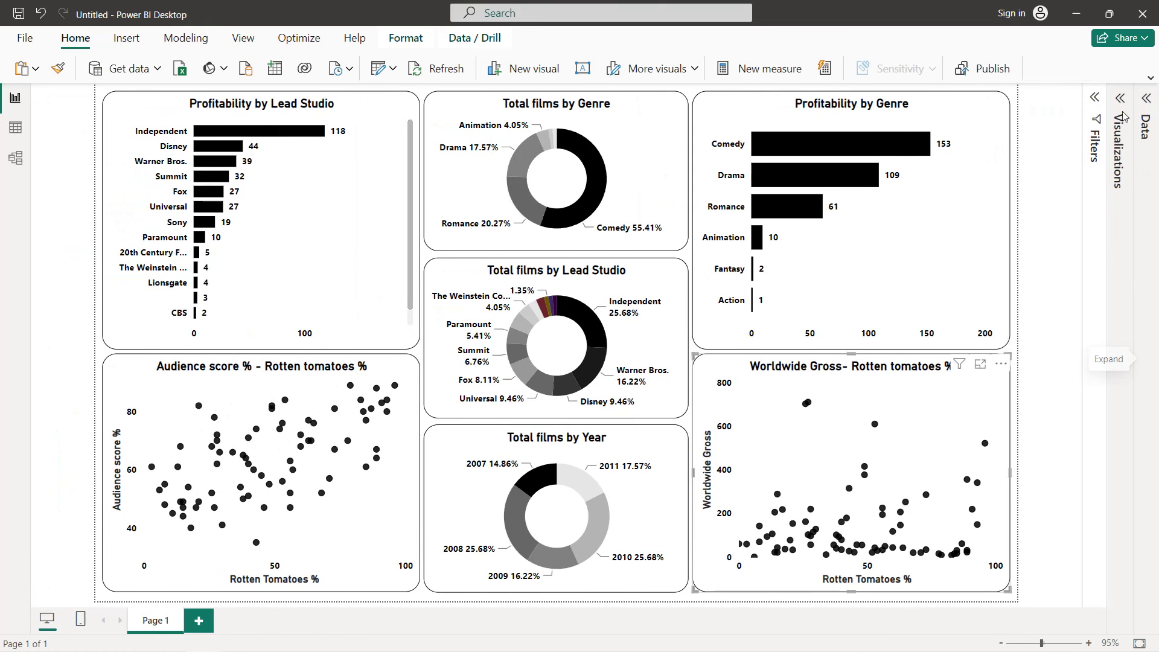
left_click(421, 356)
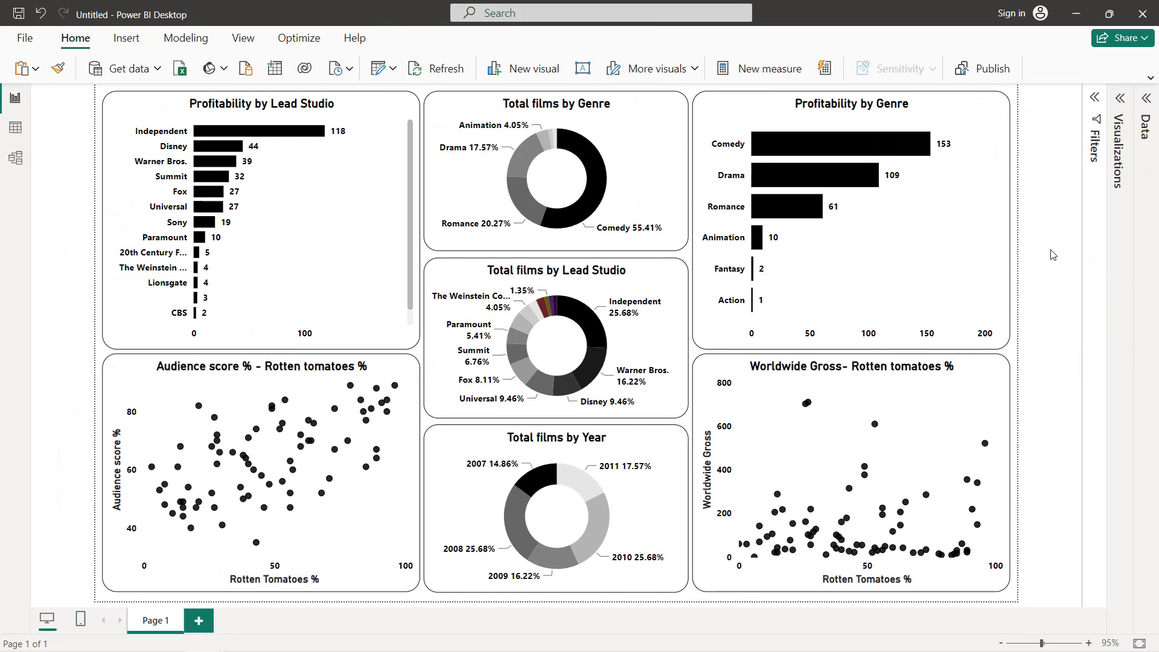